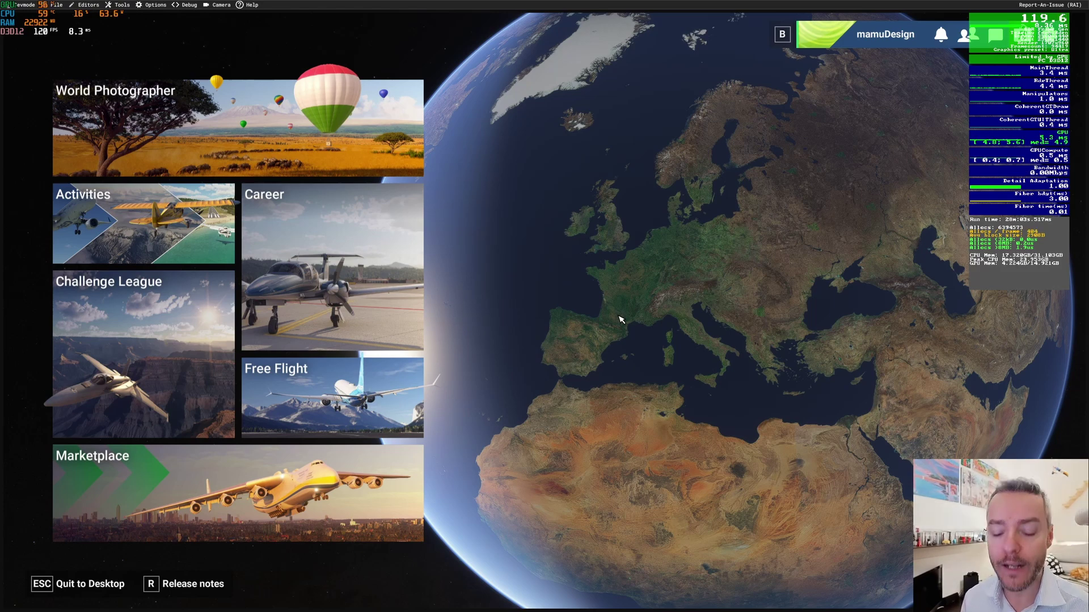
# Step: Switch to the simulator's Packages folder on the desktop and open the mamudesign-airport-lidu package inside Community
pyautogui.press('super+d')
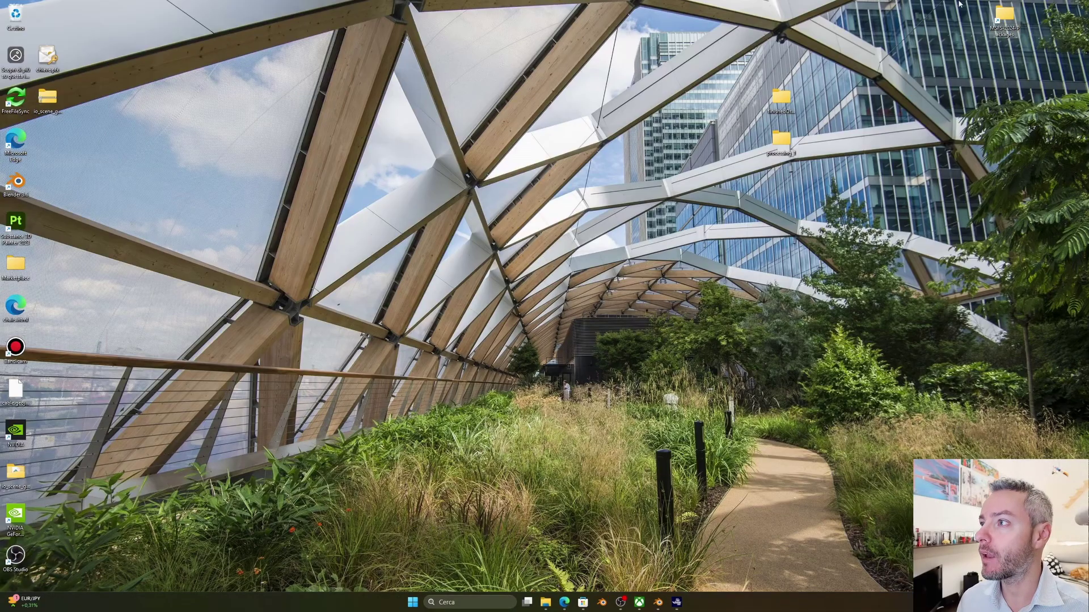
pyautogui.doubleClick(1004, 18)
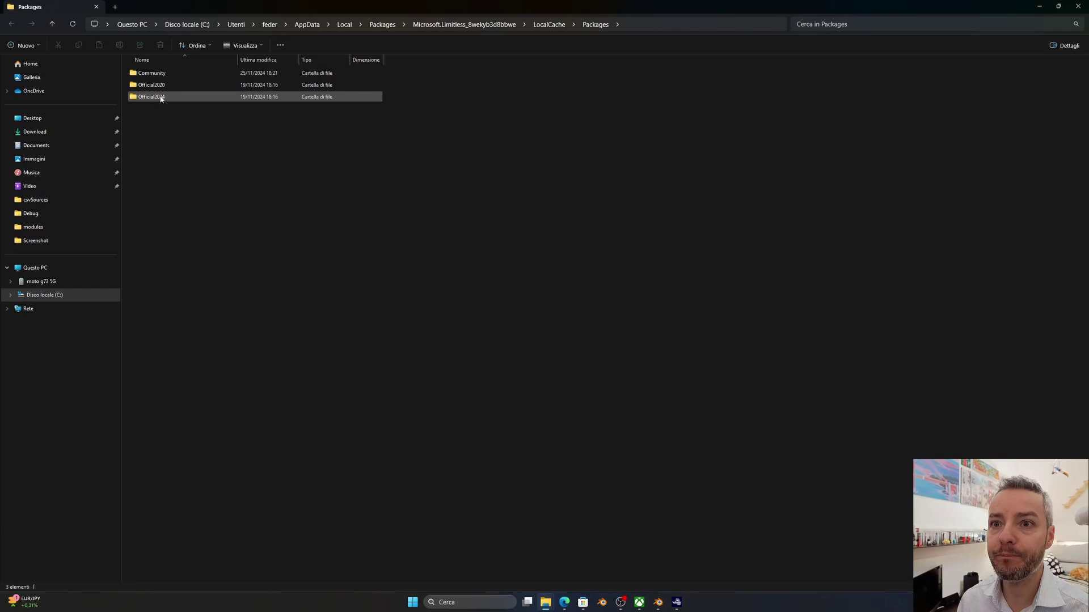
pyautogui.doubleClick(169, 73)
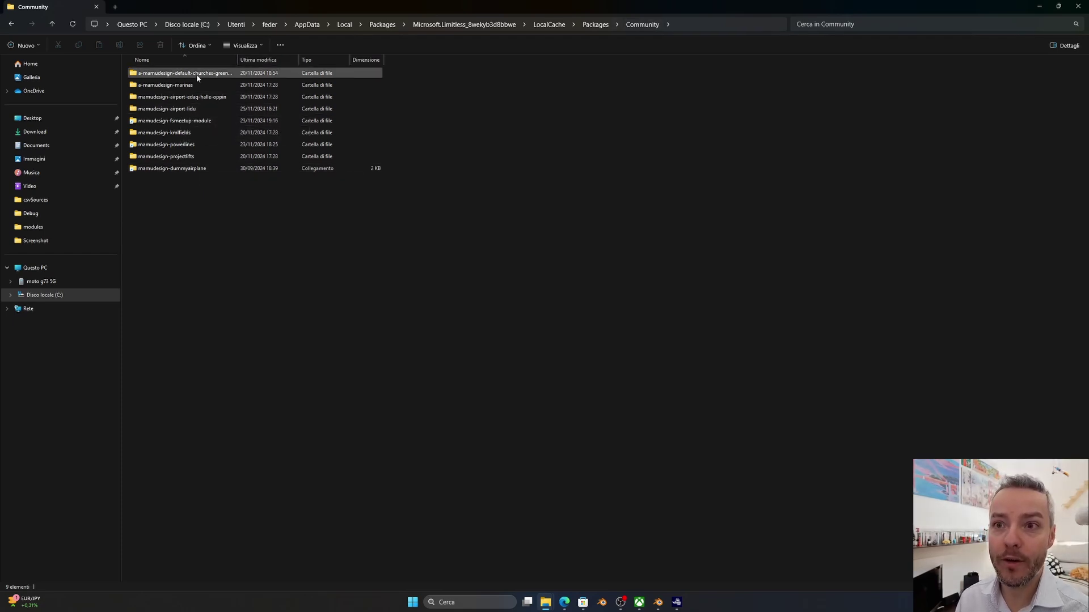
pyautogui.doubleClick(167, 109)
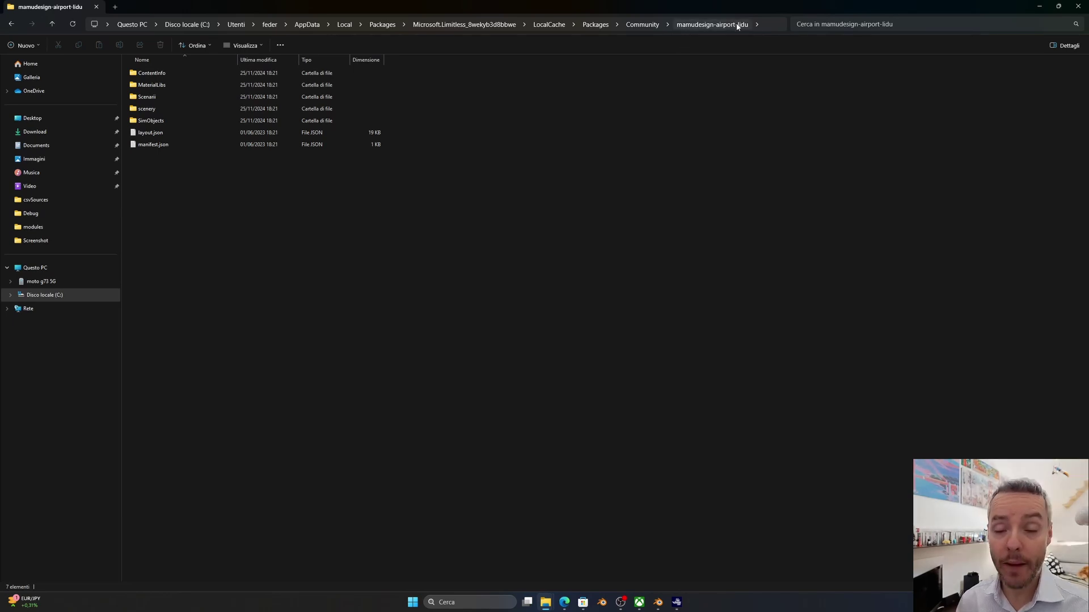
# Step: Switch back to Microsoft Flight Simulator 2024 and open Free Flight
pyautogui.click(677, 605)
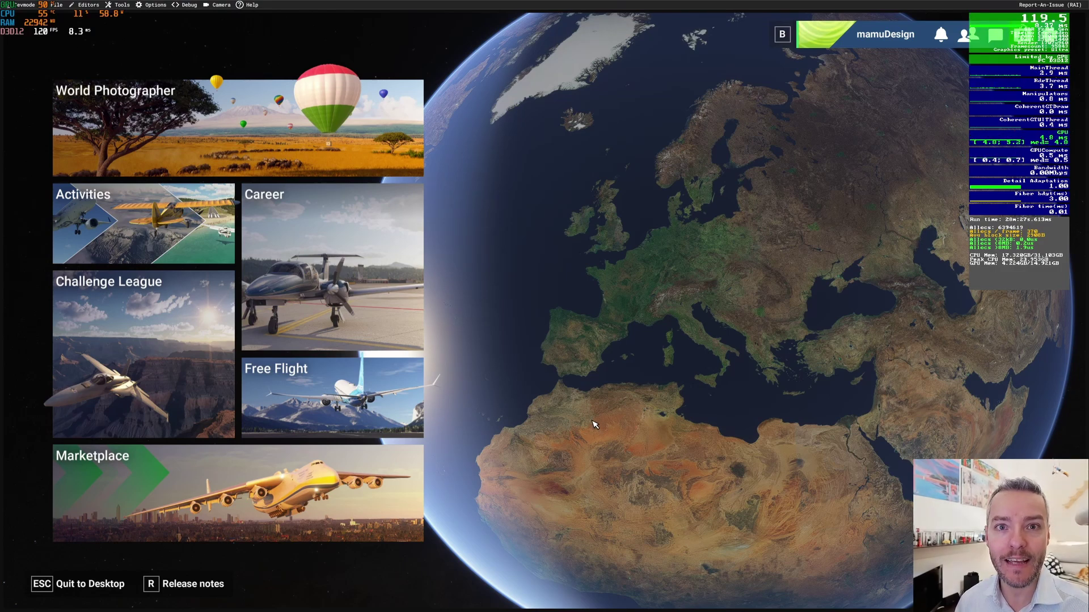
pyautogui.click(335, 408)
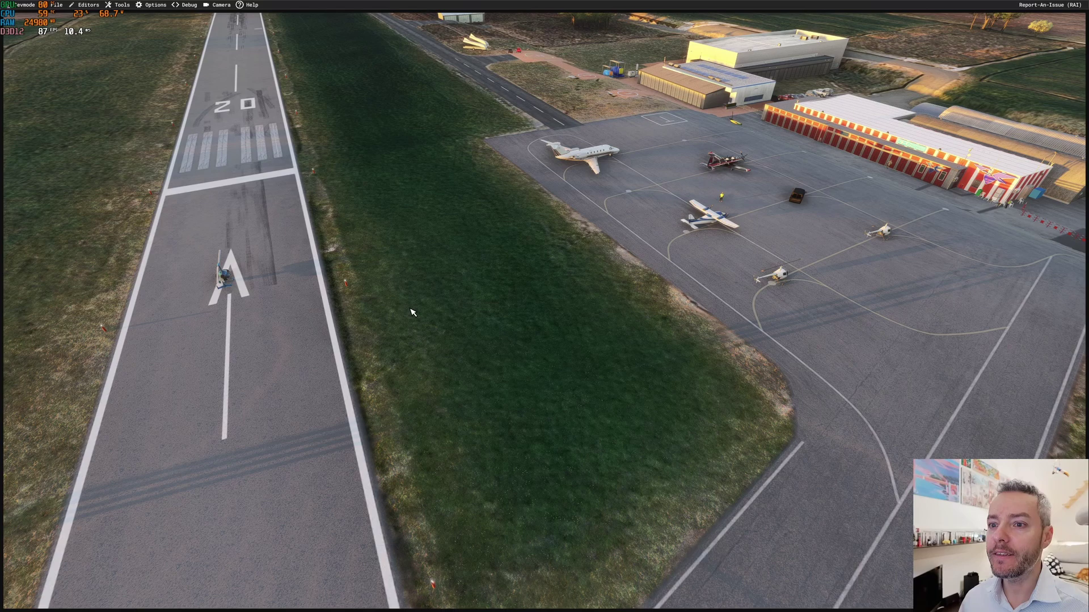
# Step: Examine the red-and-white hangar up close, including its facade, flat roof, logos and company signs
pyautogui.moveTo(863, 257); pyautogui.dragTo(391, 467, button='middle')
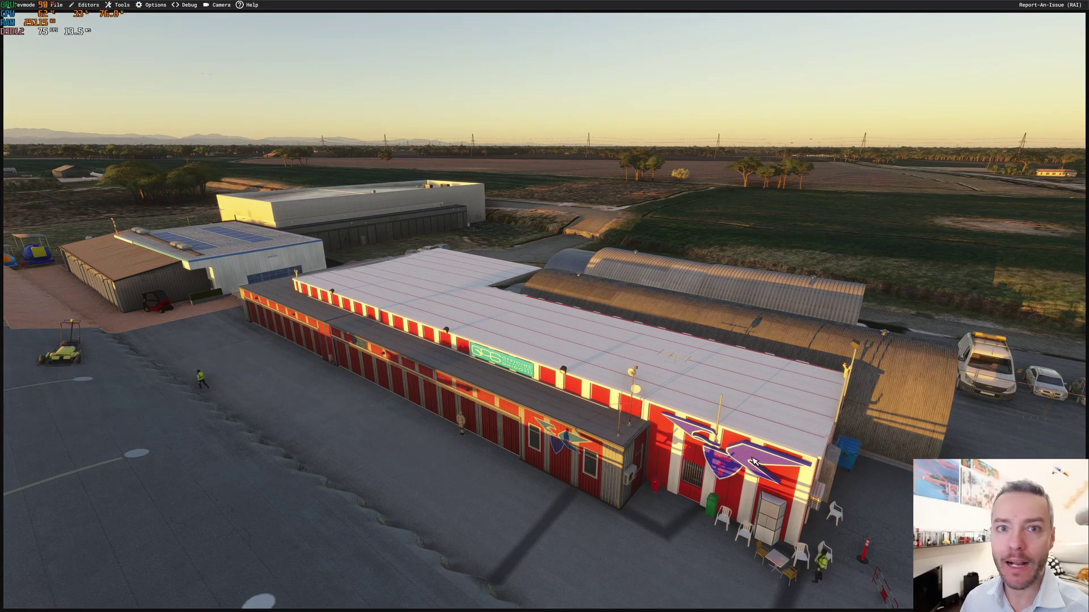
pyautogui.press('w')
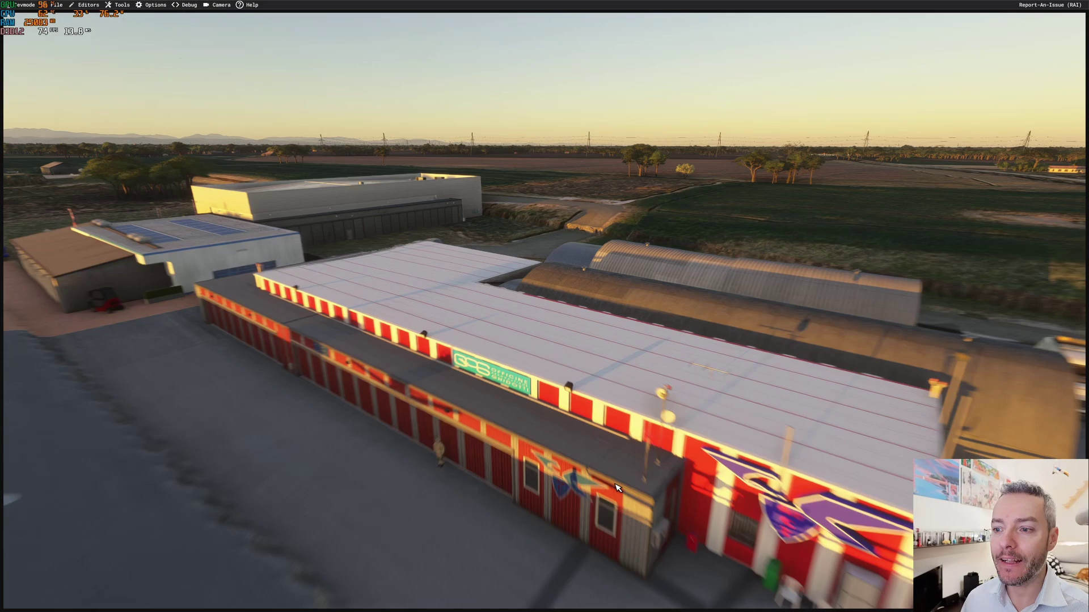
pyautogui.press('f')
pyautogui.moveTo(621, 474); pyautogui.dragTo(656, 428, button='right')
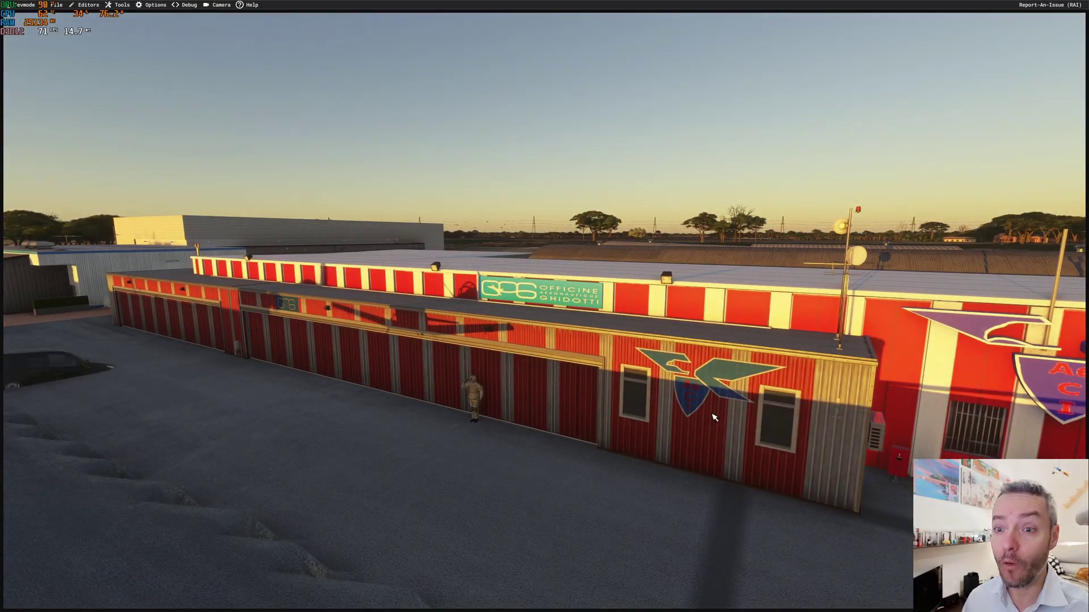
pyautogui.press('f')
pyautogui.moveTo(711, 414); pyautogui.dragTo(716, 406, button='right')
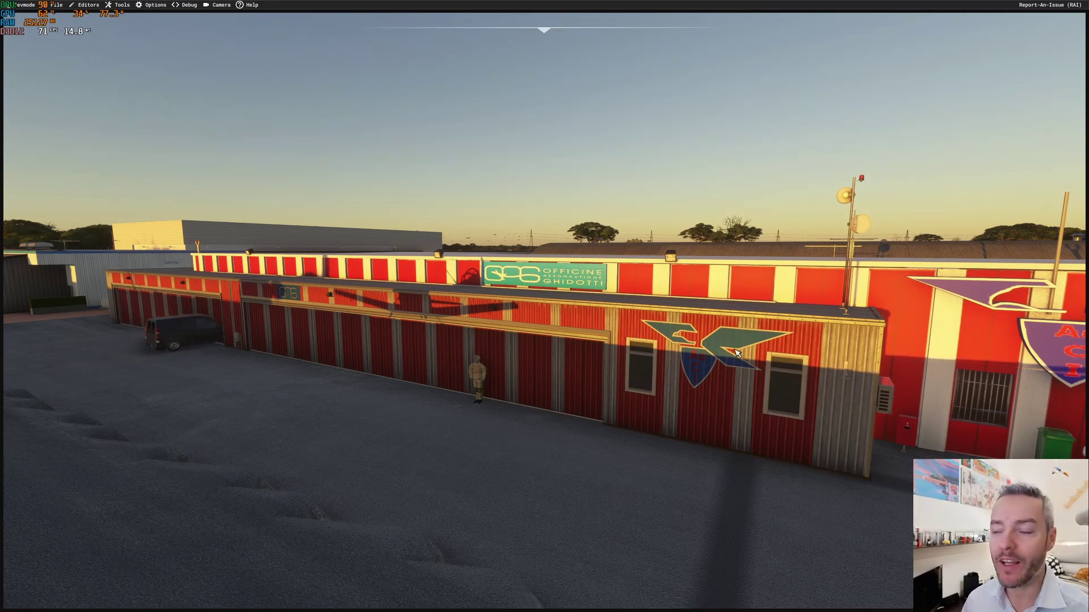
pyautogui.press('w')
pyautogui.press('d')
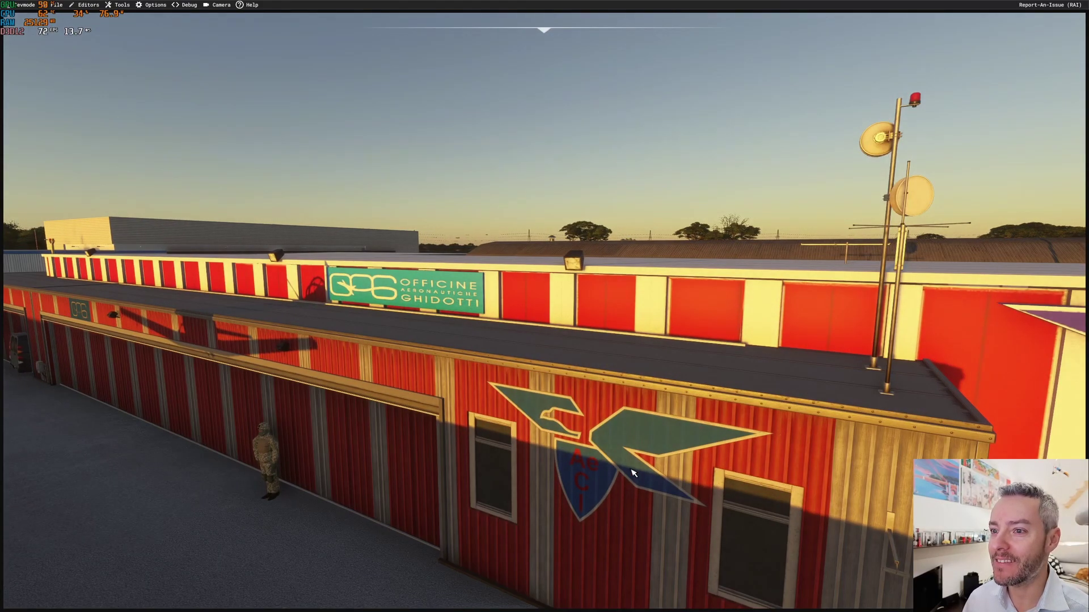
pyautogui.press('d')
pyautogui.press('s')
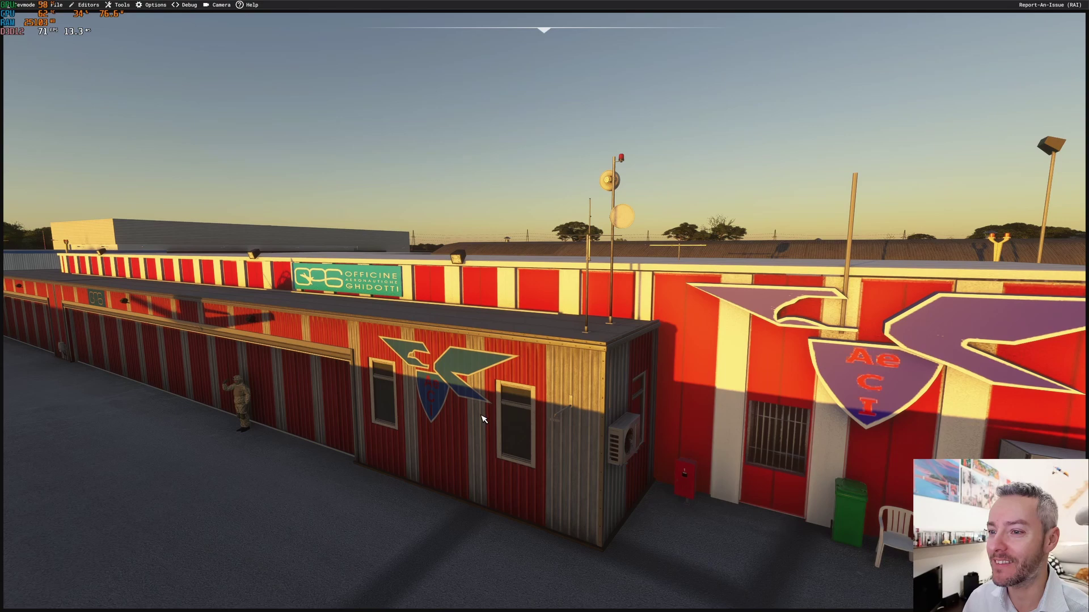
pyautogui.press('a')
pyautogui.press('w')
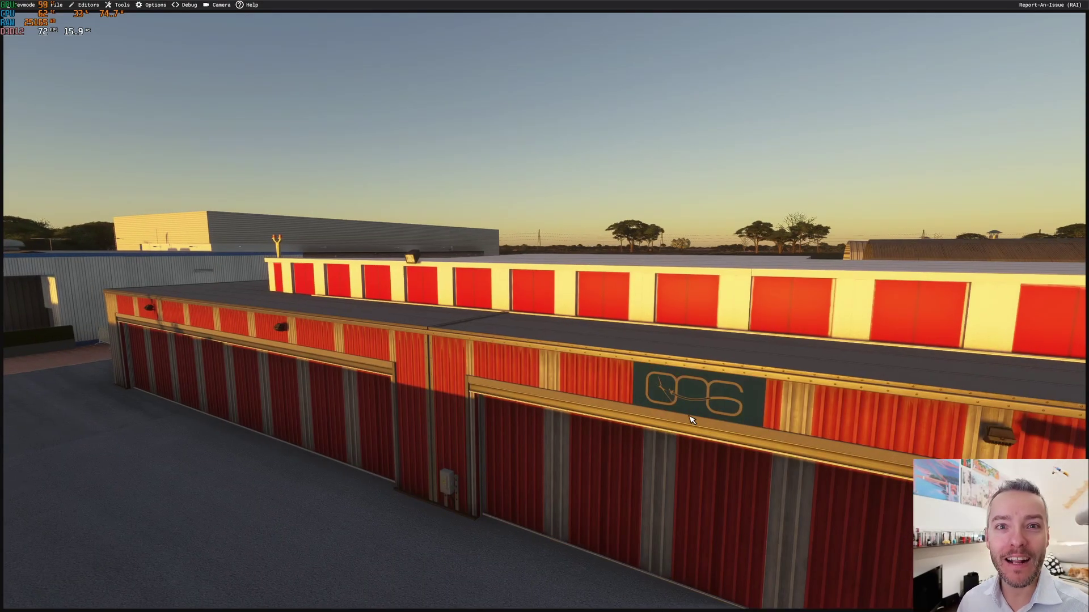
pyautogui.press('w')
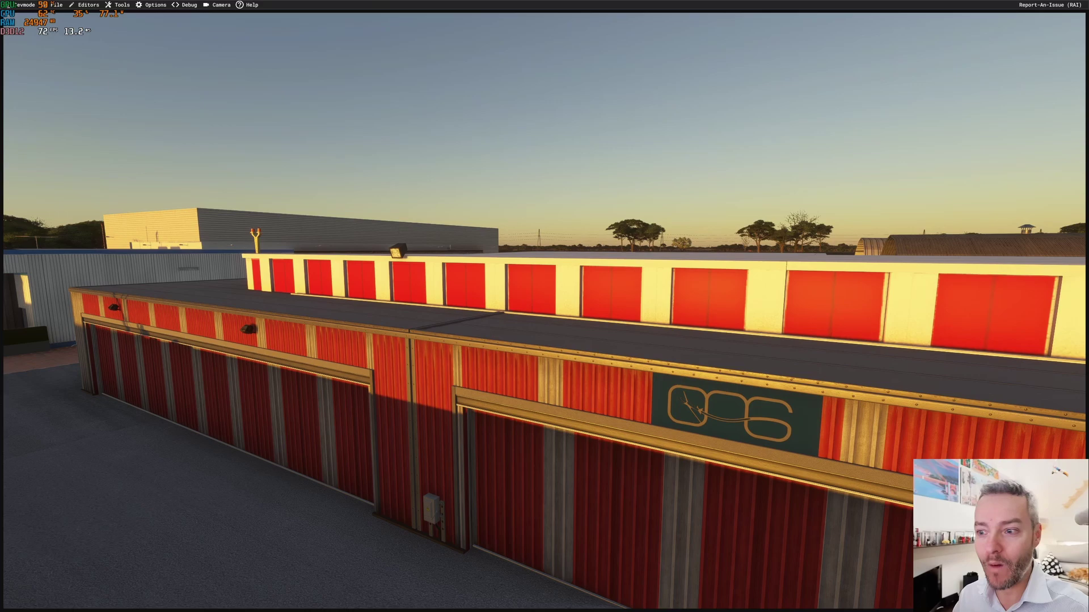
pyautogui.press('d')
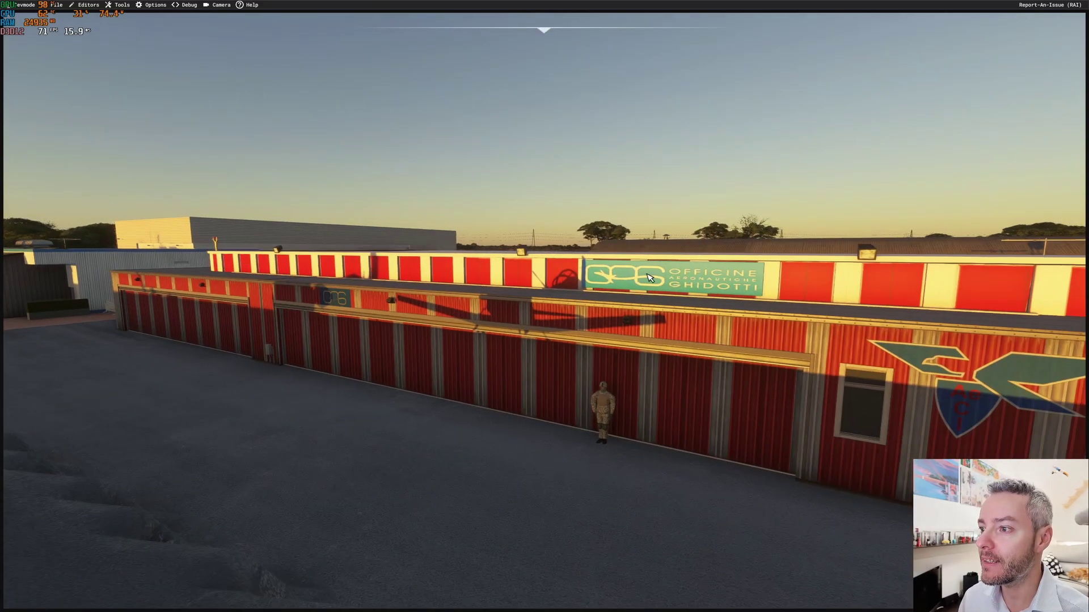
# Step: Inspect the whole apron from above, including the neighbouring hangars, car park and solar-panelled building
pyautogui.press('r')
pyautogui.press('r')
pyautogui.press('s')
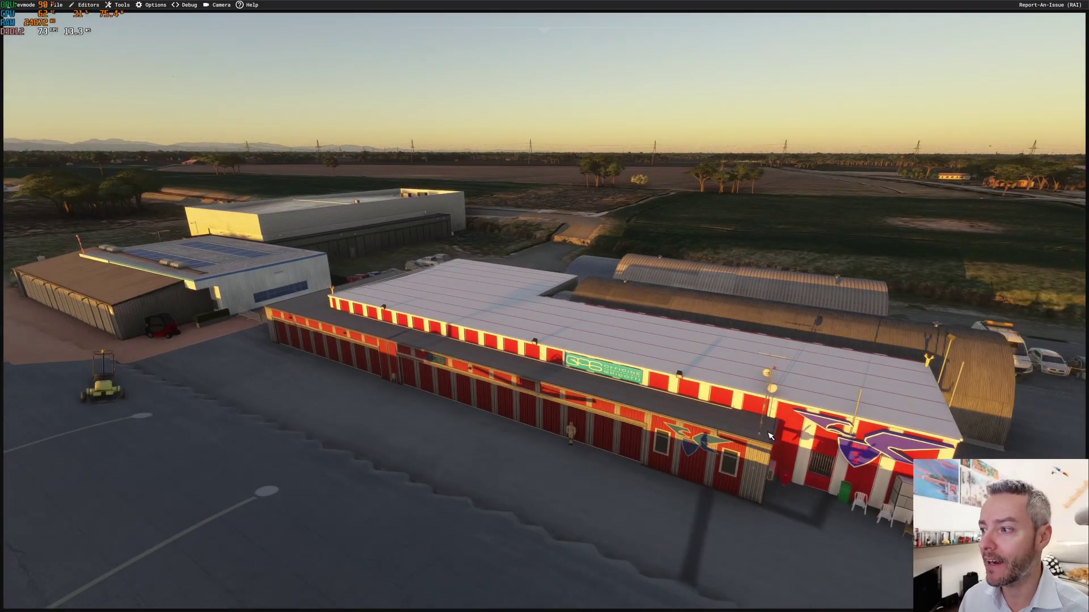
pyautogui.press('d')
pyautogui.press('s')
pyautogui.press('d')
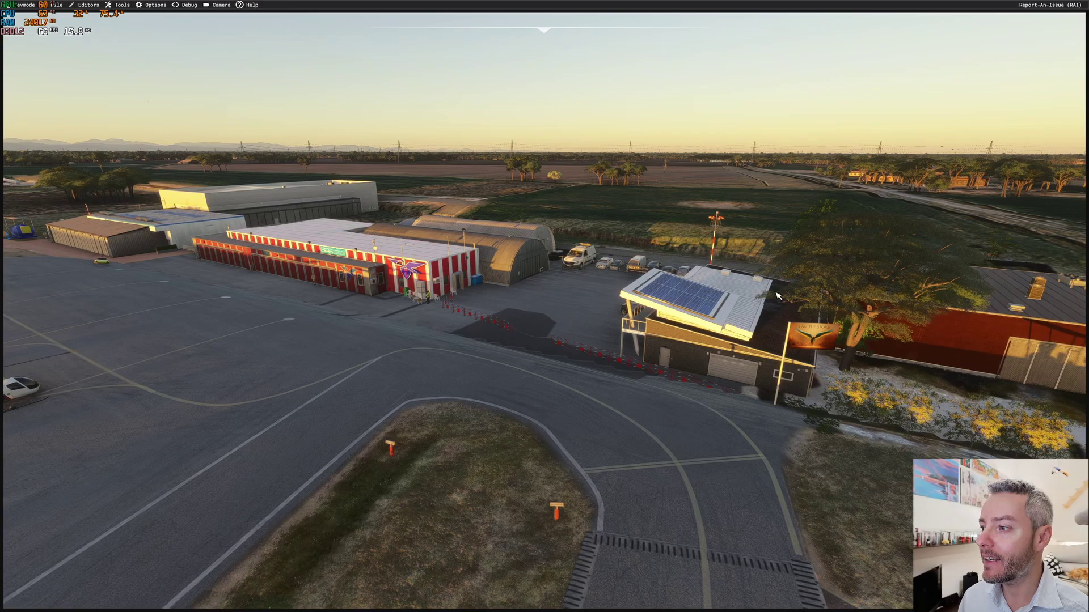
pyautogui.moveTo(544, 199); pyautogui.dragTo(343, 358, button='right')
pyautogui.press('f')
pyautogui.press('d')
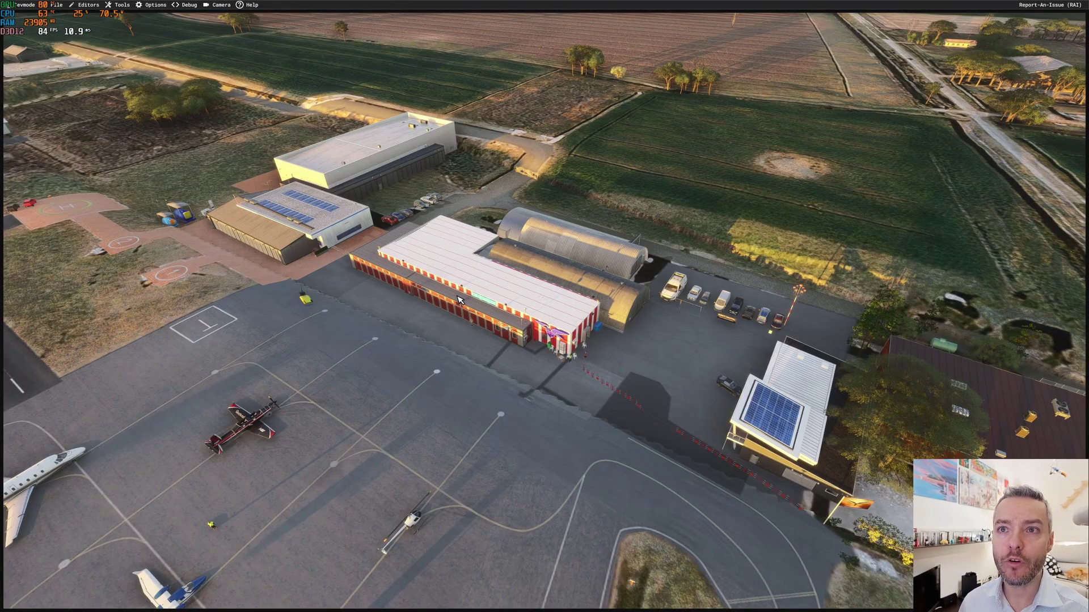
# Step: Show the model LOD debug labels, clear the package name filter and filter the model names by "roof"
pyautogui.click(190, 5)
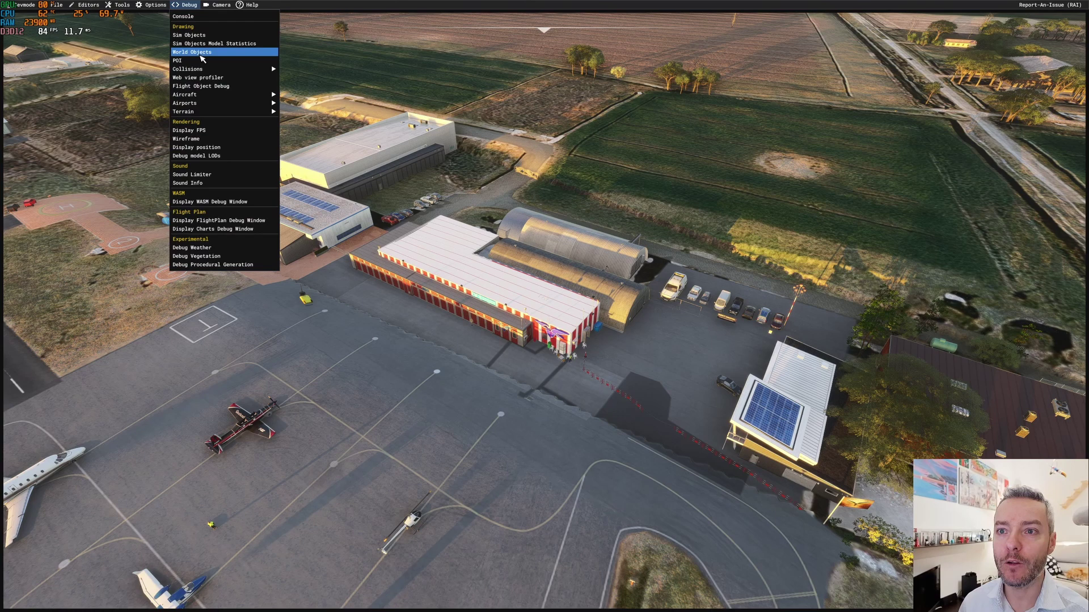
pyautogui.click(227, 159)
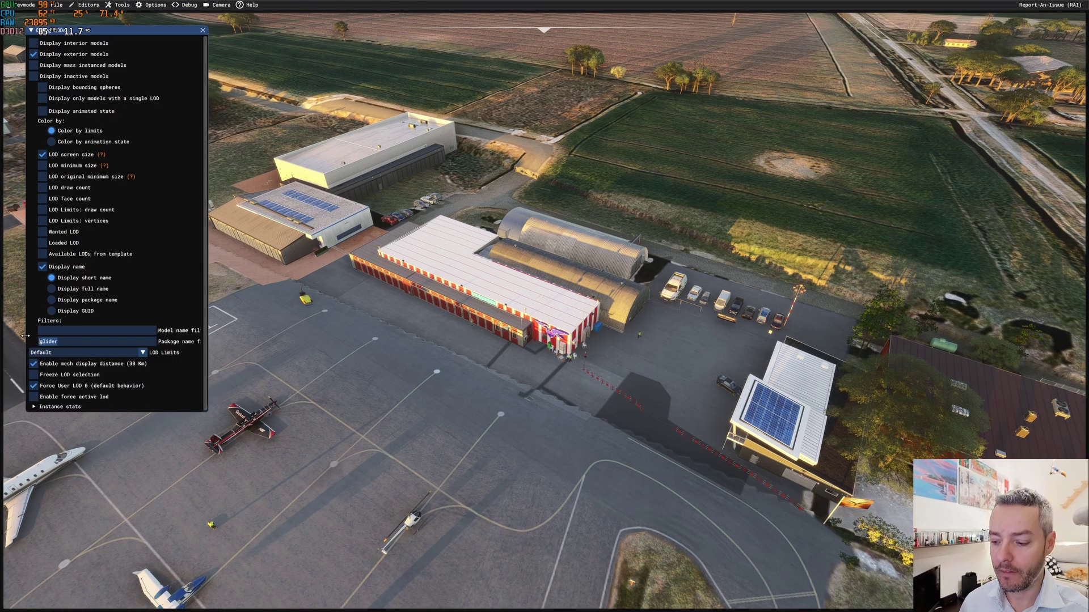
pyautogui.press('BackSpace')
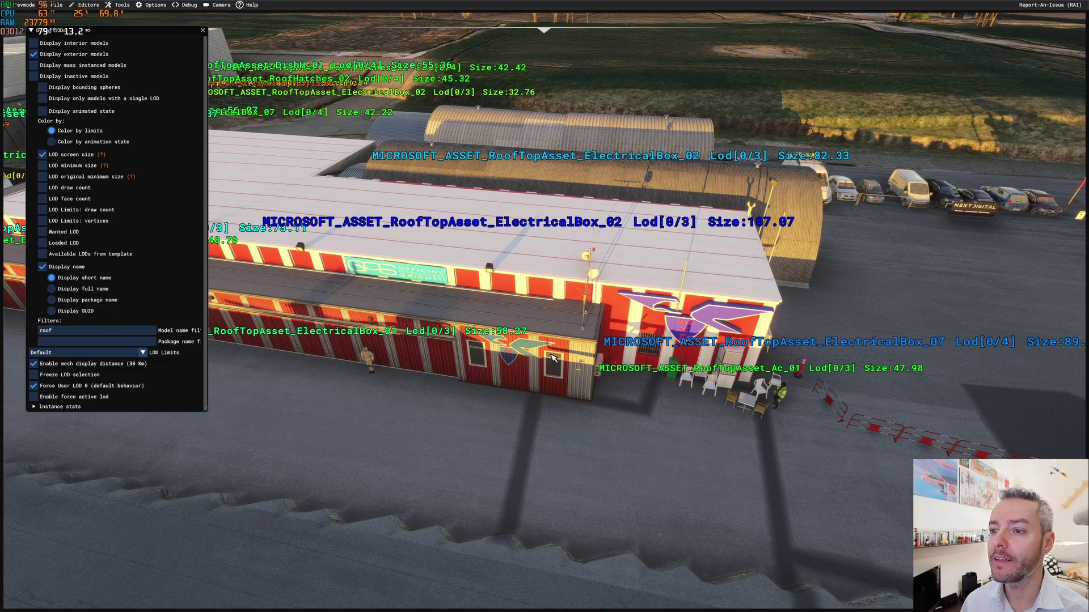
# Step: Examine the labelled rooftop assets on and around the red-and-white hangar
pyautogui.press('w')
pyautogui.moveTo(580, 380); pyautogui.dragTo(554, 376, button='right')
pyautogui.press('w')
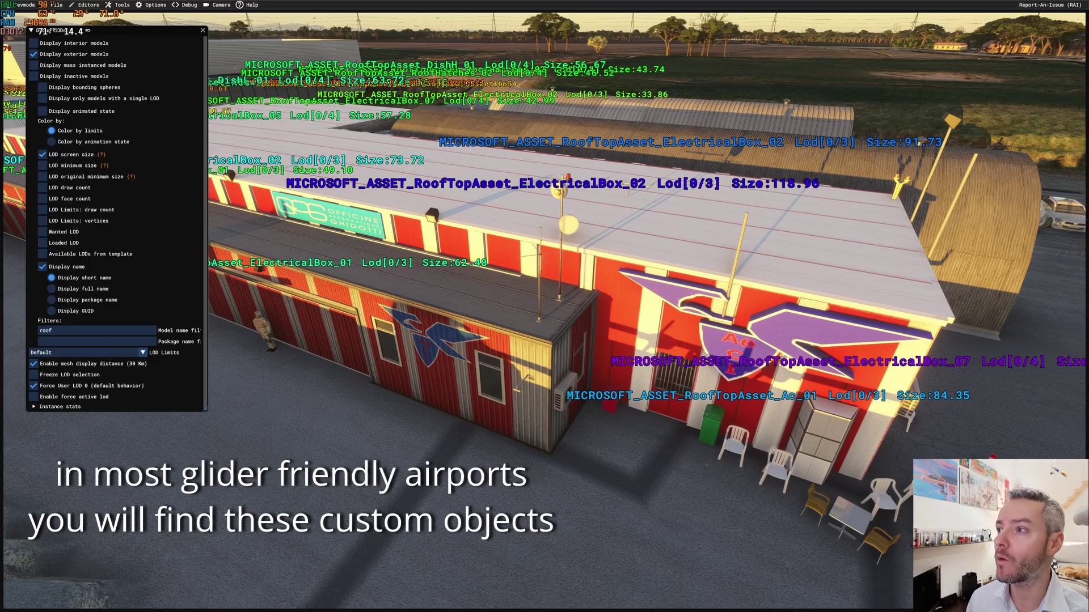
pyautogui.press('s')
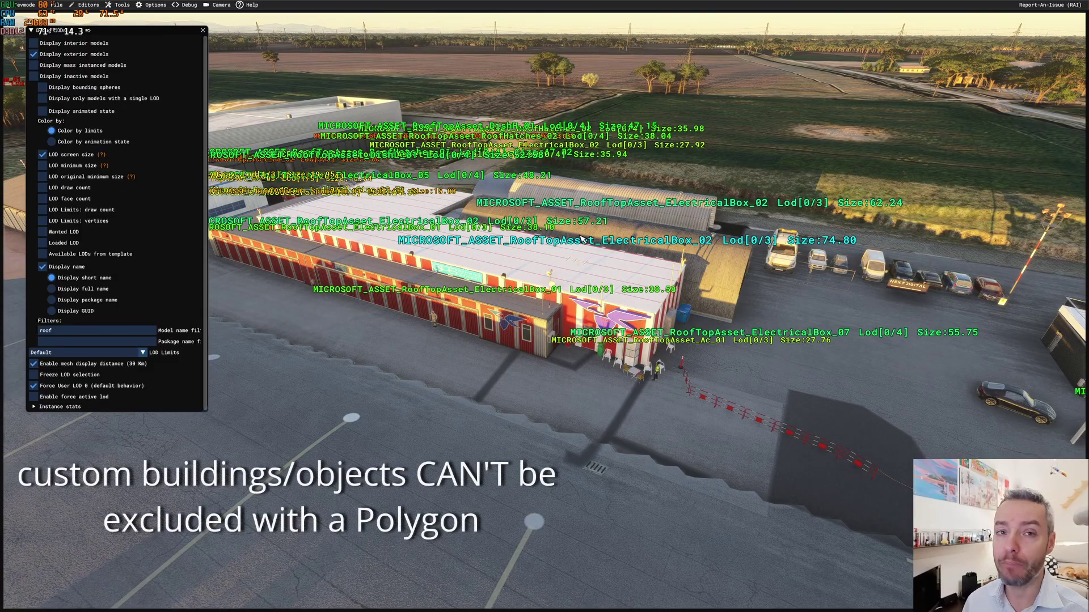
pyautogui.press('r')
pyautogui.moveTo(569, 217); pyautogui.dragTo(659, 319, button='right')
pyautogui.press('s')
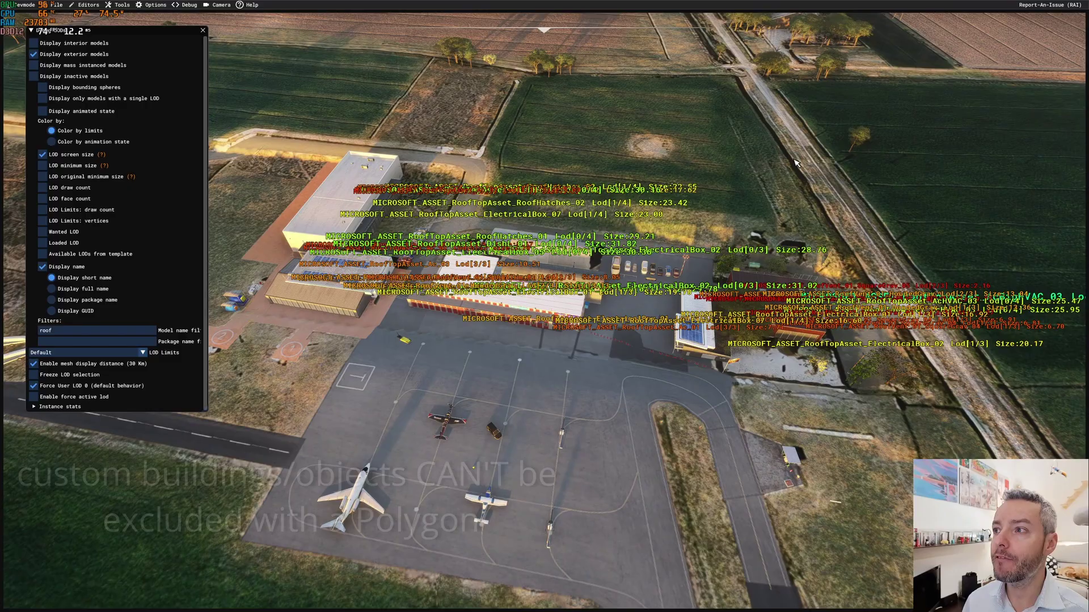
# Step: Examine the autogenerated farm building and trees beside the straight road outside the airport
pyautogui.press('w')
pyautogui.press('d')
pyautogui.press('f')
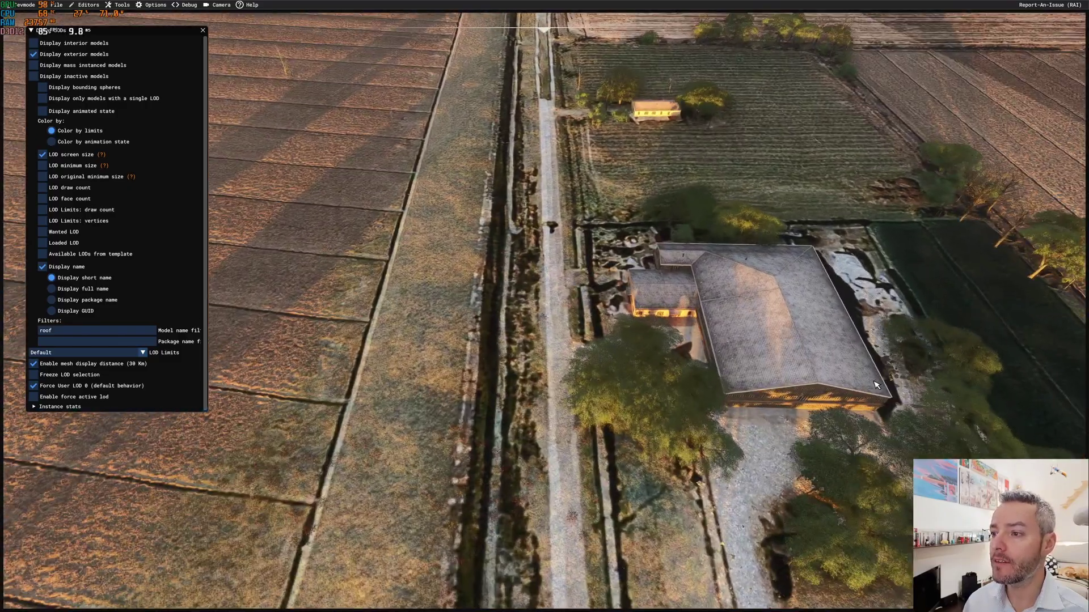
pyautogui.press('w')
pyautogui.press('d')
pyautogui.press('f')
pyautogui.moveTo(594, 591); pyautogui.dragTo(650, 387, button='right')
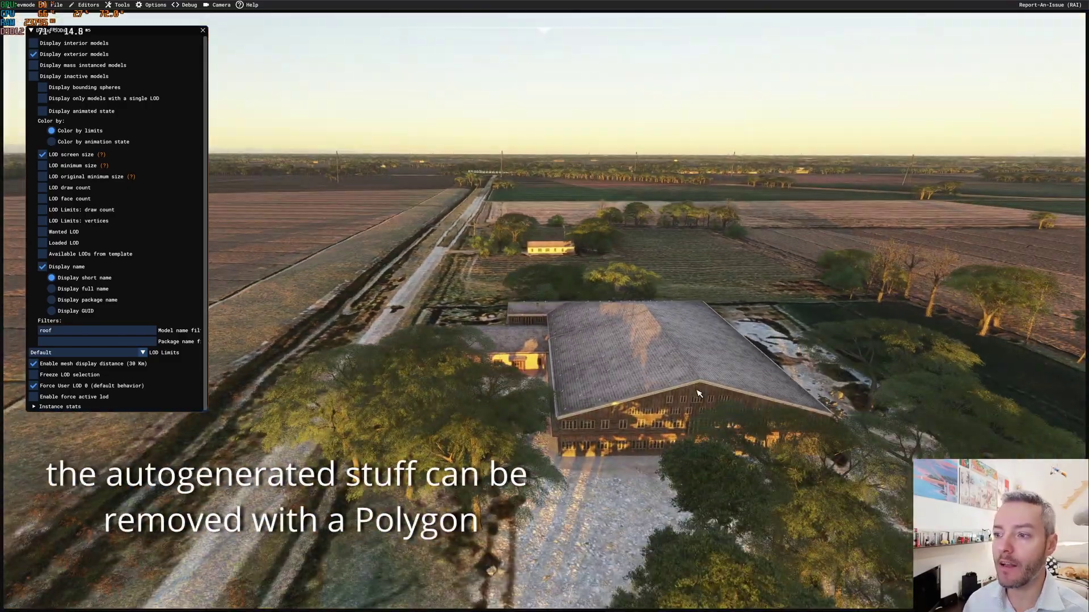
pyautogui.press('s')
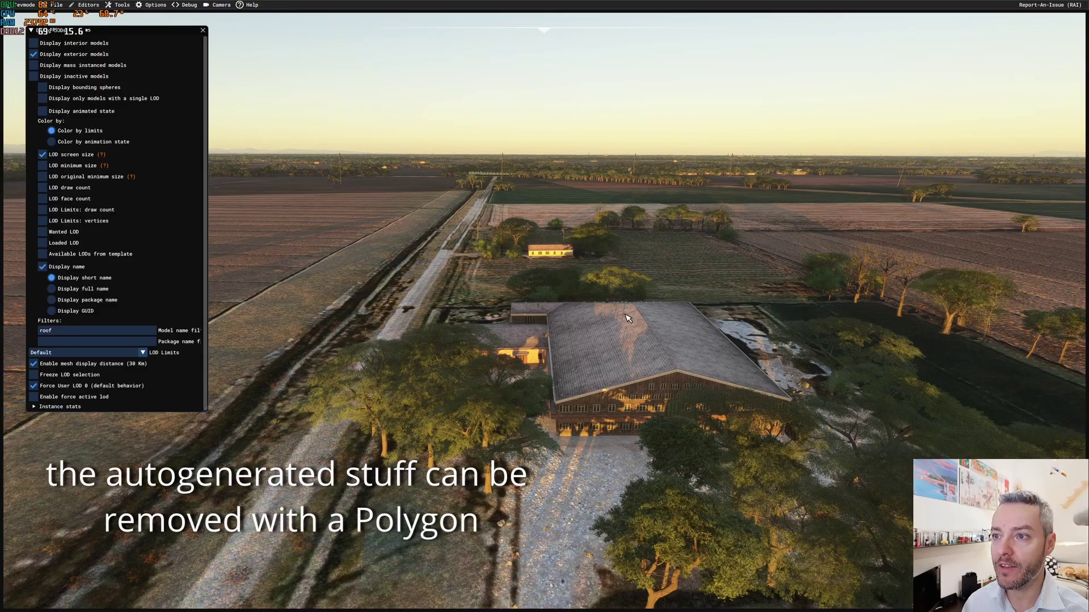
# Step: Return to the airport and survey the apron, runway and taxiways with the rooftop asset labels from a distance
pyautogui.press('r')
pyautogui.moveTo(542, 324); pyautogui.dragTo(524, 550, button='right')
pyautogui.press('s')
pyautogui.press('a')
pyautogui.press('s')
pyautogui.press('a')
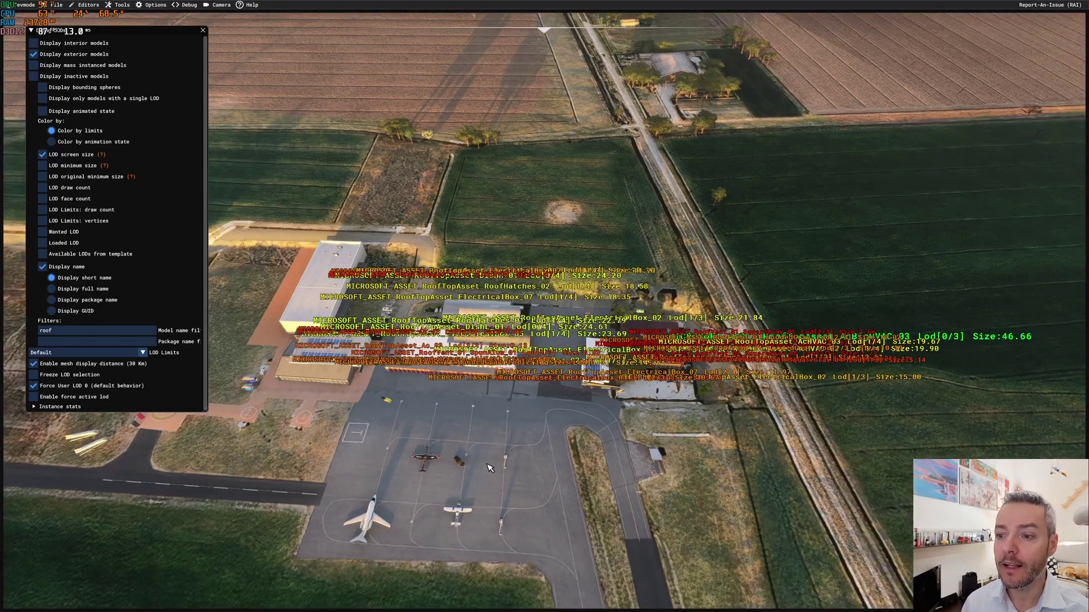
pyautogui.press('s')
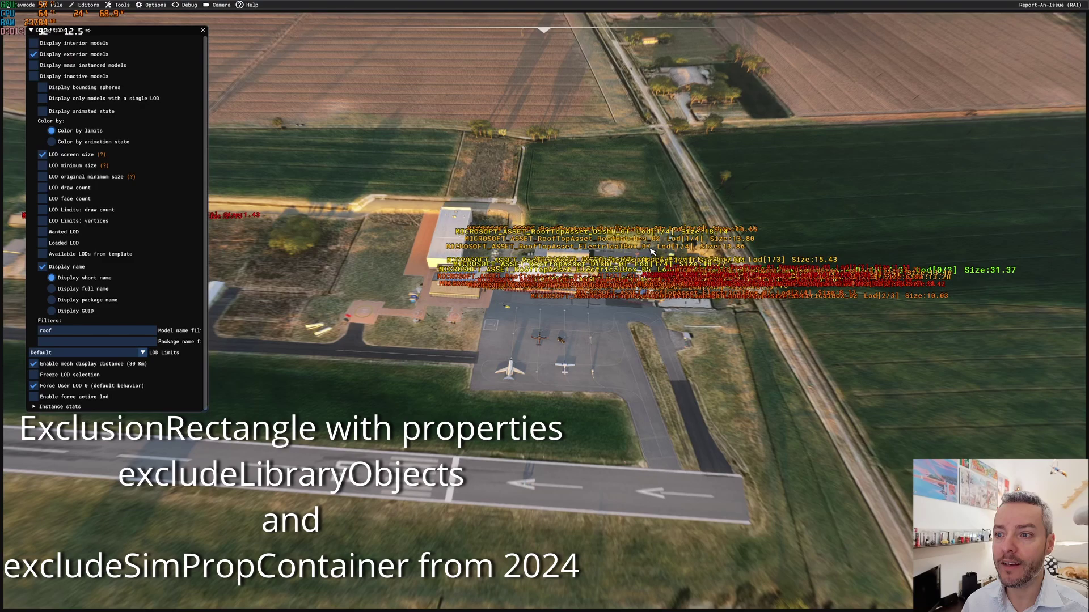
pyautogui.press('a')
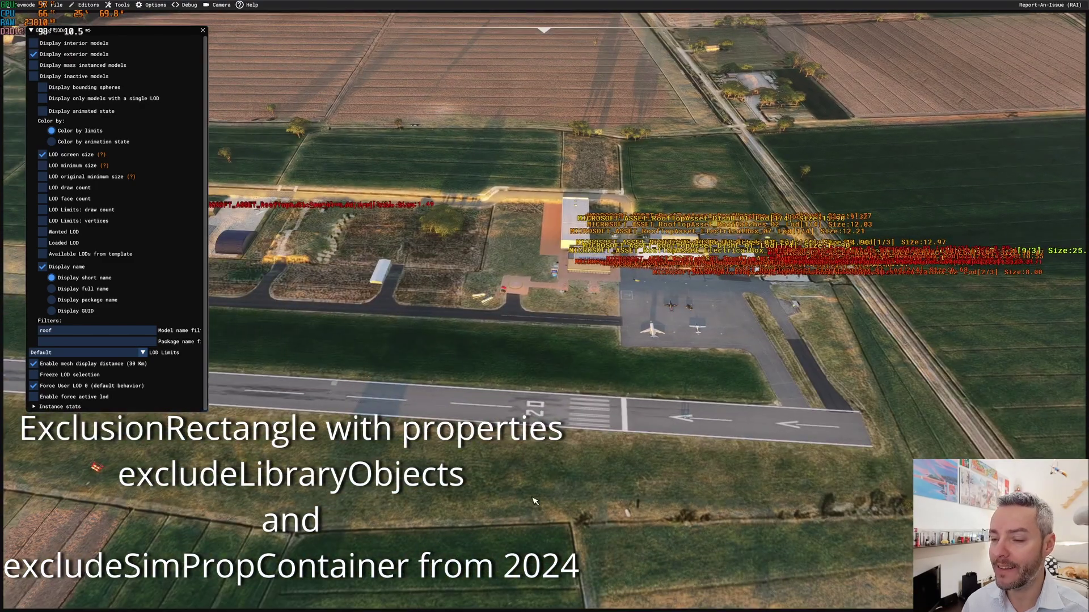
pyautogui.press('a')
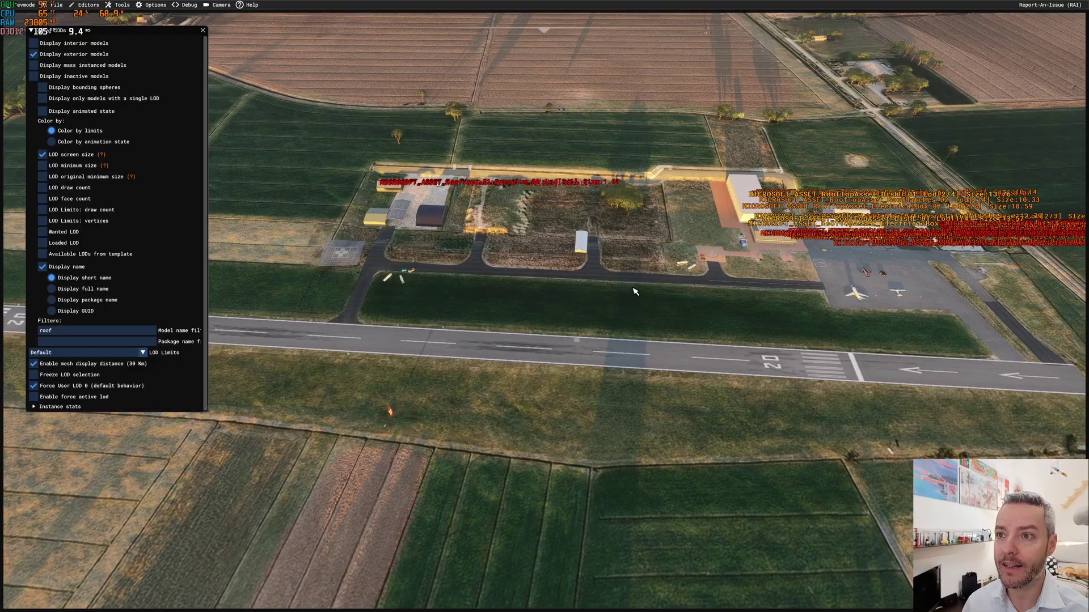
# Step: Inspect the airport lengthwise along the runway, from the far hangars back to the apron buildings
pyautogui.keyDown('alt'); pyautogui.moveTo(774, 328); pyautogui.dragTo(87, 383); pyautogui.keyUp('alt')
pyautogui.moveTo(643, 389); pyautogui.dragTo(316, 272, button='middle')
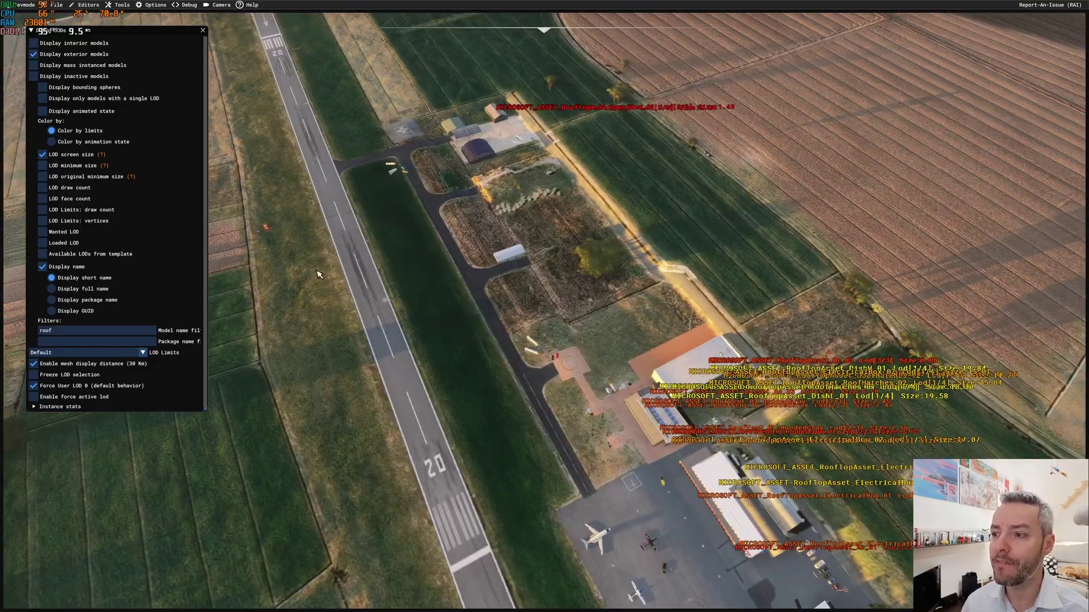
pyautogui.scroll(1, 685, 477)
pyautogui.scroll(2, 685, 477)
pyautogui.keyDown('alt'); pyautogui.moveTo(685, 477); pyautogui.dragTo(350, 252); pyautogui.keyUp('alt')
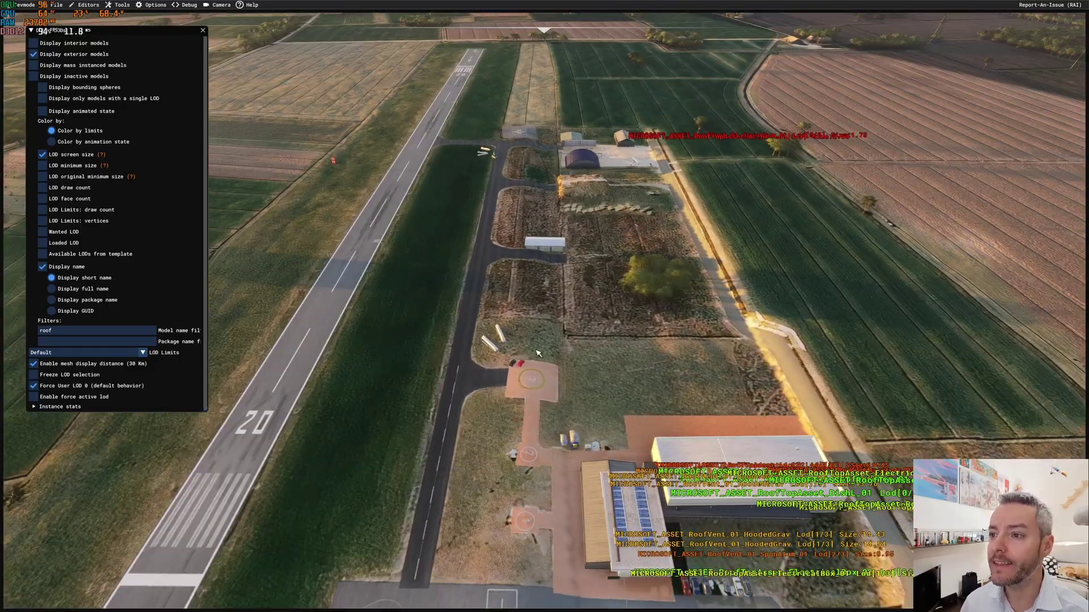
pyautogui.moveTo(537, 349); pyautogui.dragTo(491, 198, button='middle')
pyautogui.keyDown('alt'); pyautogui.moveTo(492, 431); pyautogui.dragTo(508, 219); pyautogui.keyUp('alt')
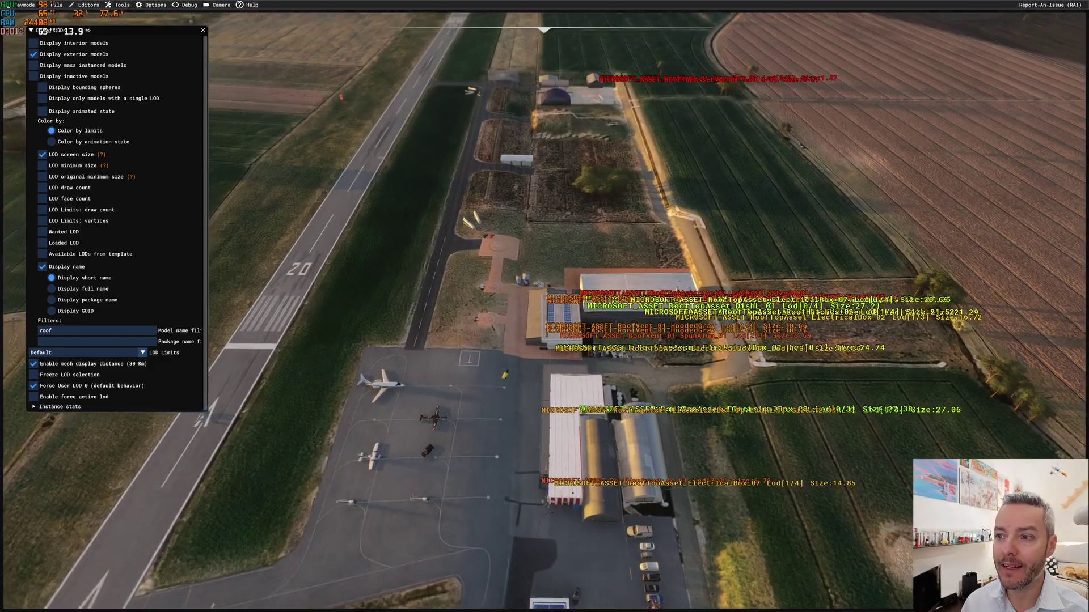
# Step: Close the model LOD debug display and show the terrain Debug Shapes with package names and types over the whole airport
pyautogui.click(203, 31)
pyautogui.click(190, 5)
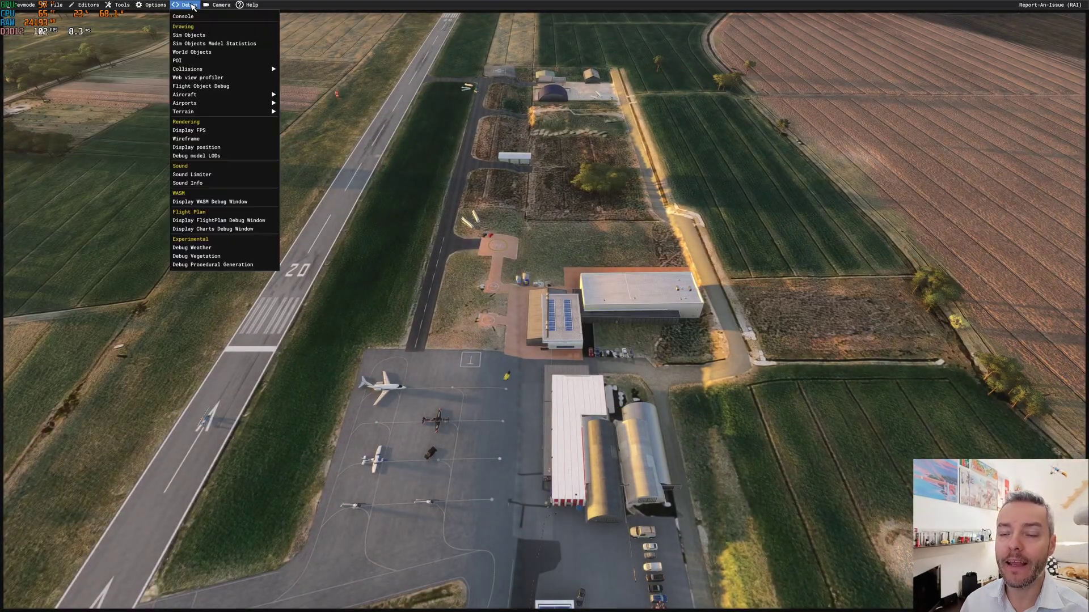
pyautogui.moveTo(211, 113)
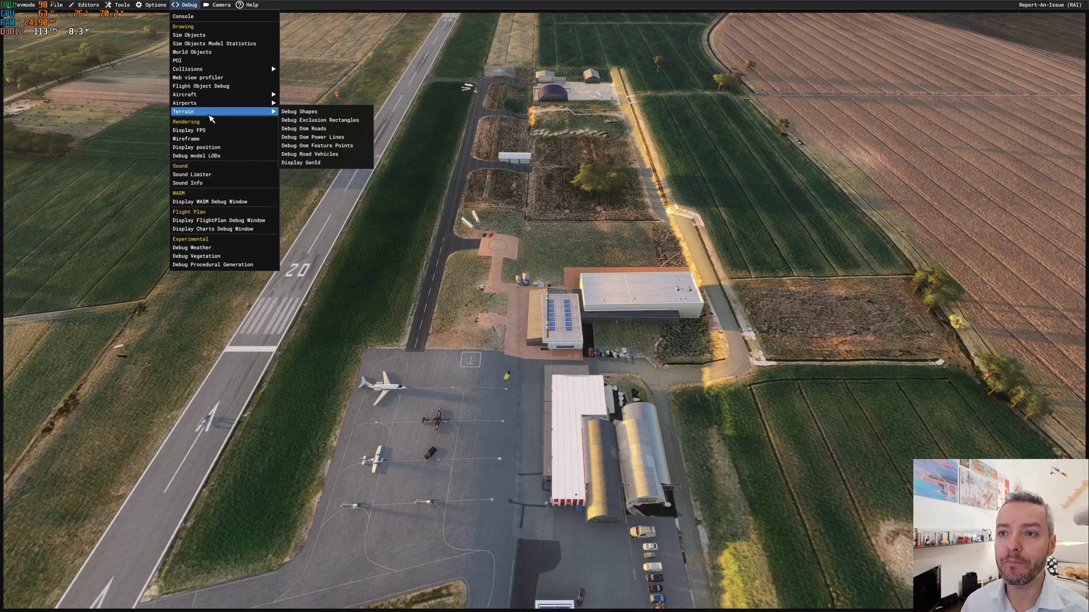
pyautogui.click(309, 112)
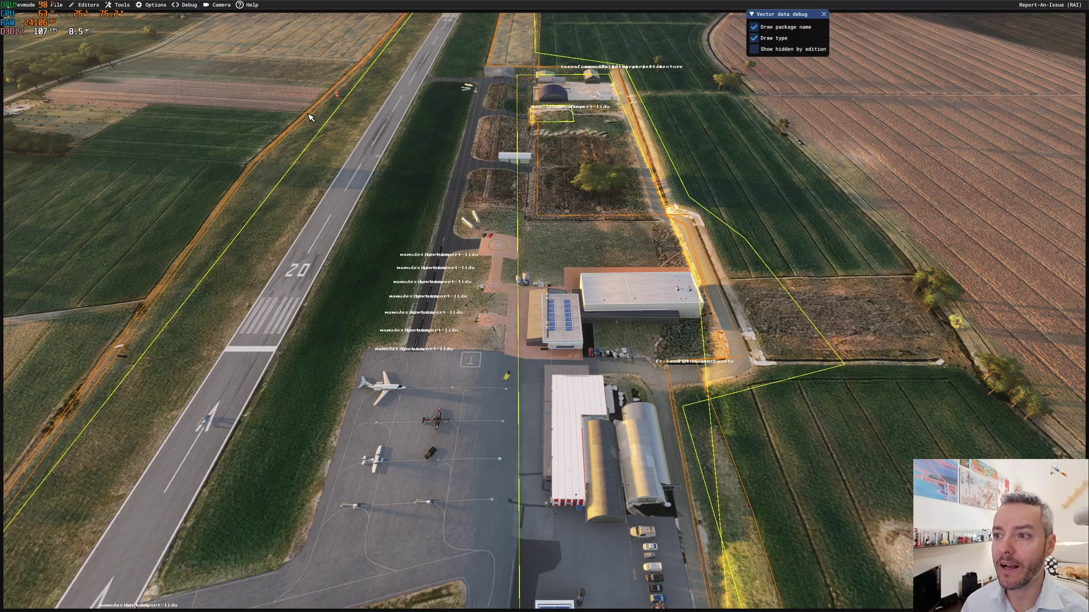
pyautogui.press('s')
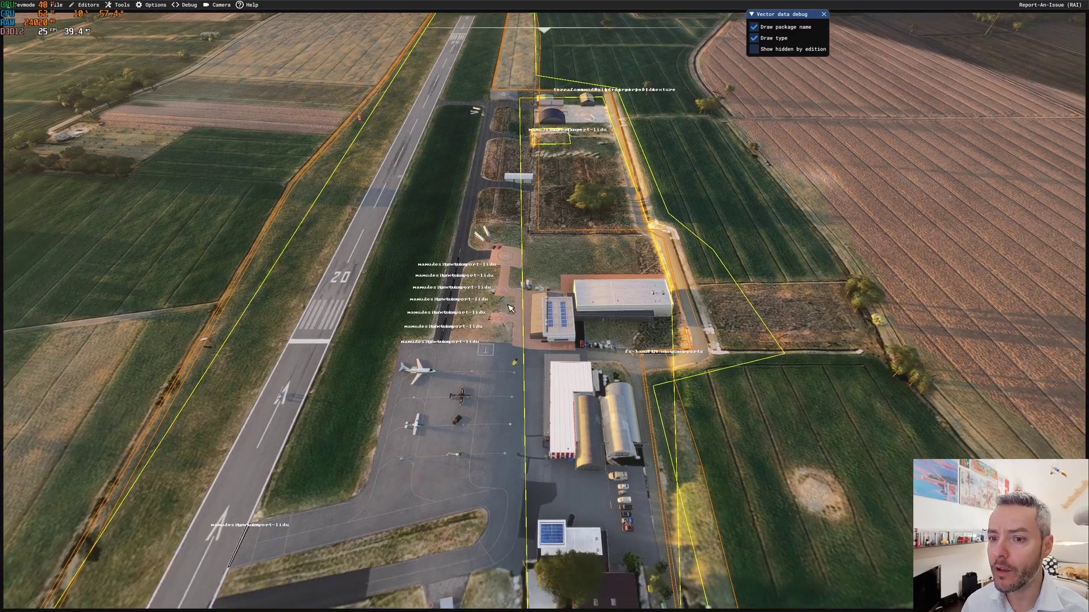
pyautogui.press('s')
pyautogui.press('w')
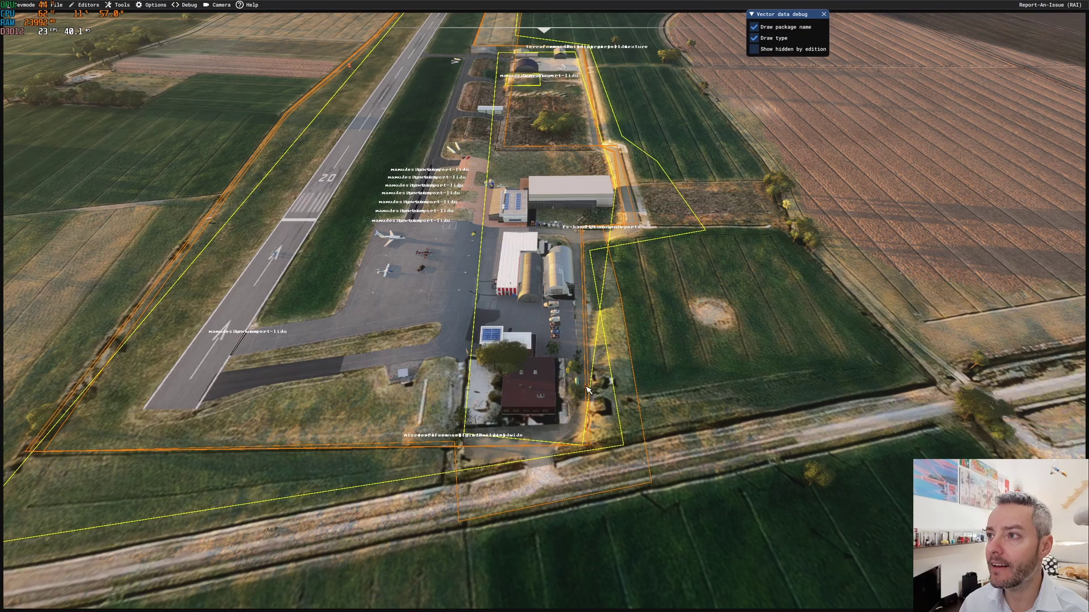
# Step: Compare the debug shape labels around the apron and entrance with package names hidden and shown
pyautogui.click(754, 28)
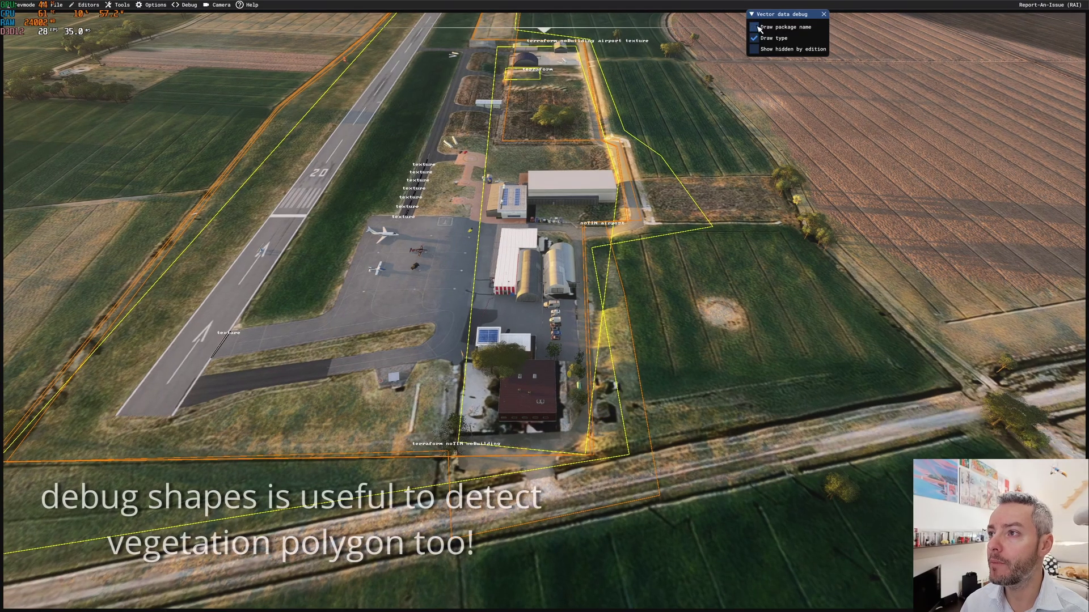
pyautogui.click(754, 27)
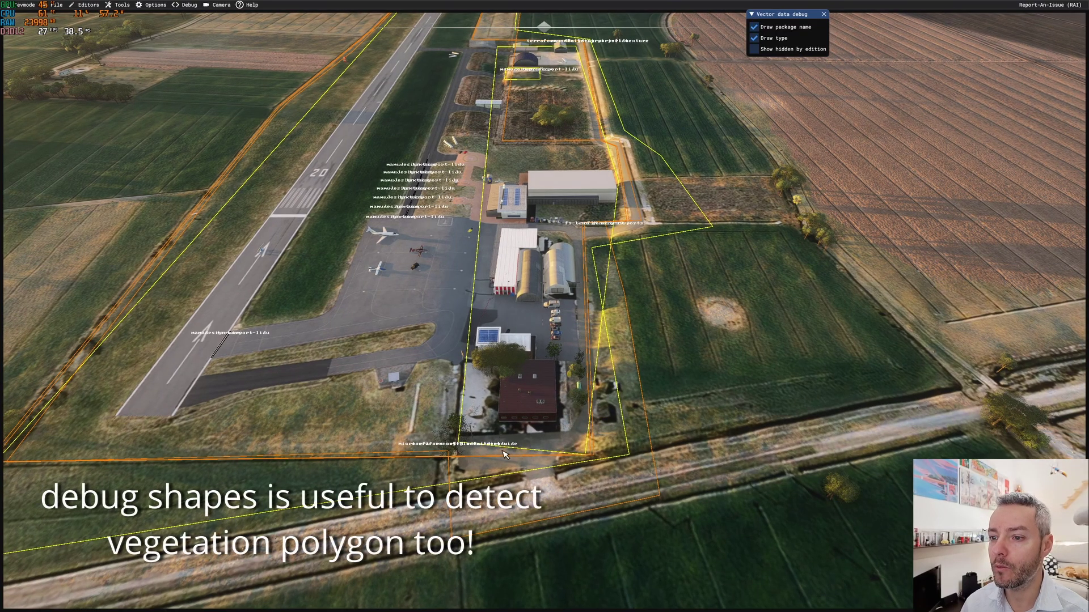
pyautogui.press('w')
pyautogui.press('w')
pyautogui.press('w')
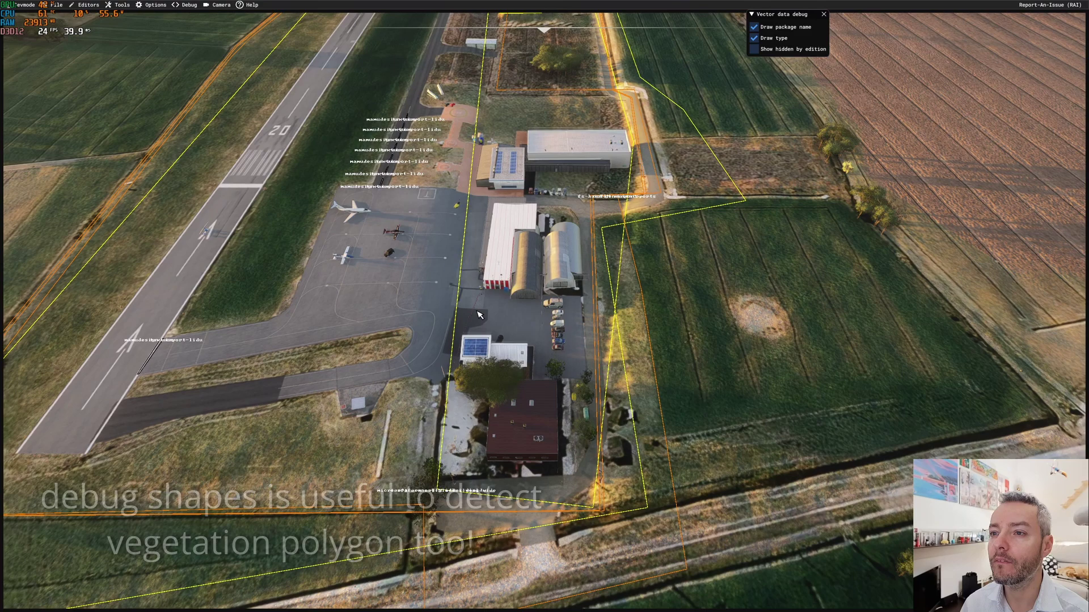
pyautogui.press('s')
pyautogui.press('f')
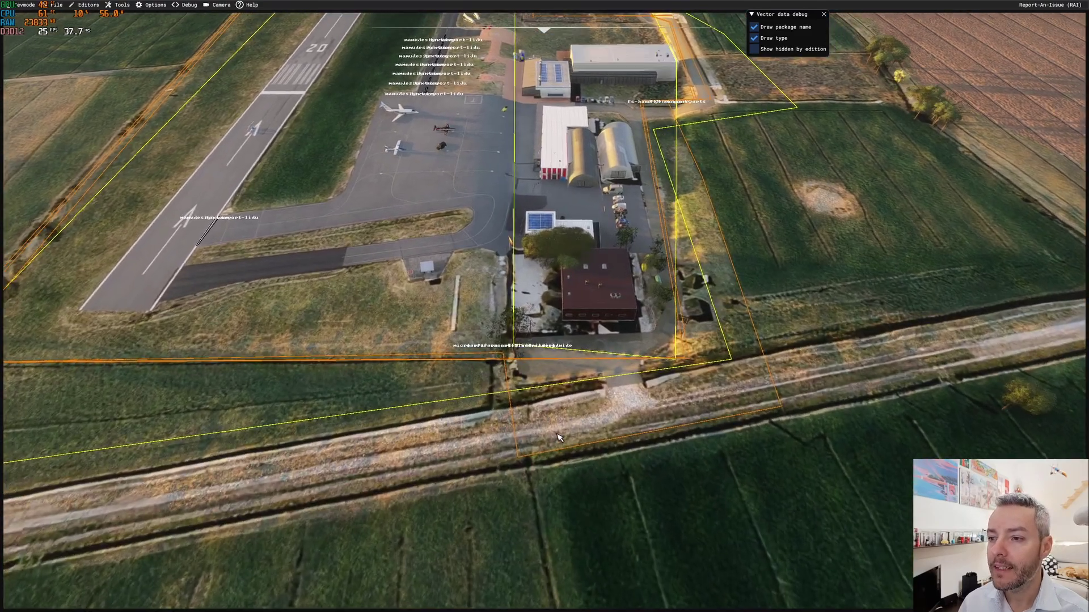
# Step: Approach the shape corner beside the dark red building at the airport entrance and hide the shape type labels
pyautogui.press('w')
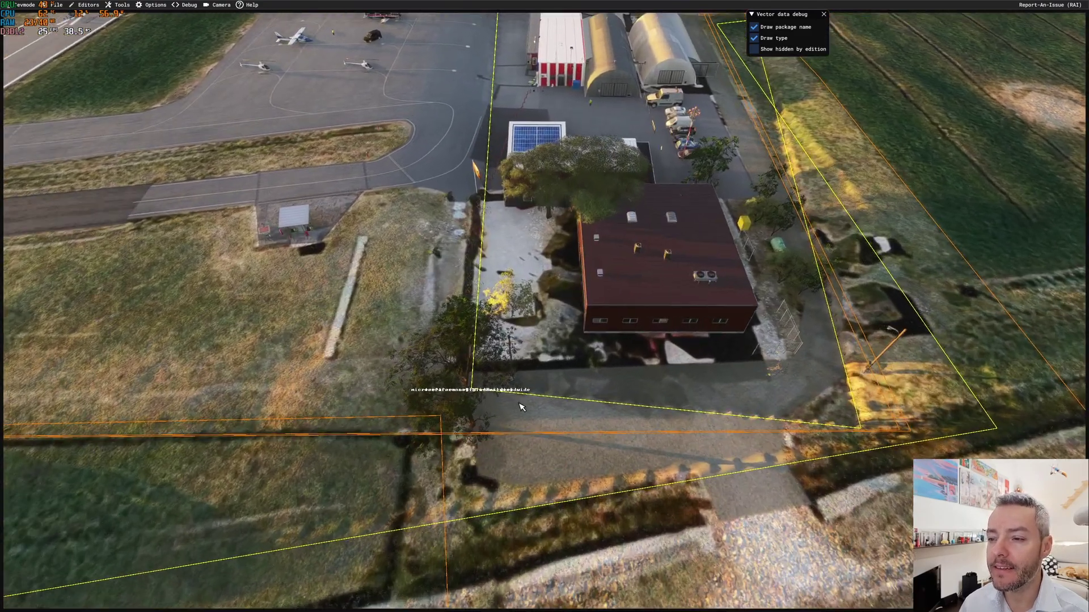
pyautogui.press('a')
pyautogui.moveTo(521, 407); pyautogui.dragTo(579, 467, button='right')
pyautogui.press('w')
pyautogui.press('w')
pyautogui.press('w')
pyautogui.click(754, 38)
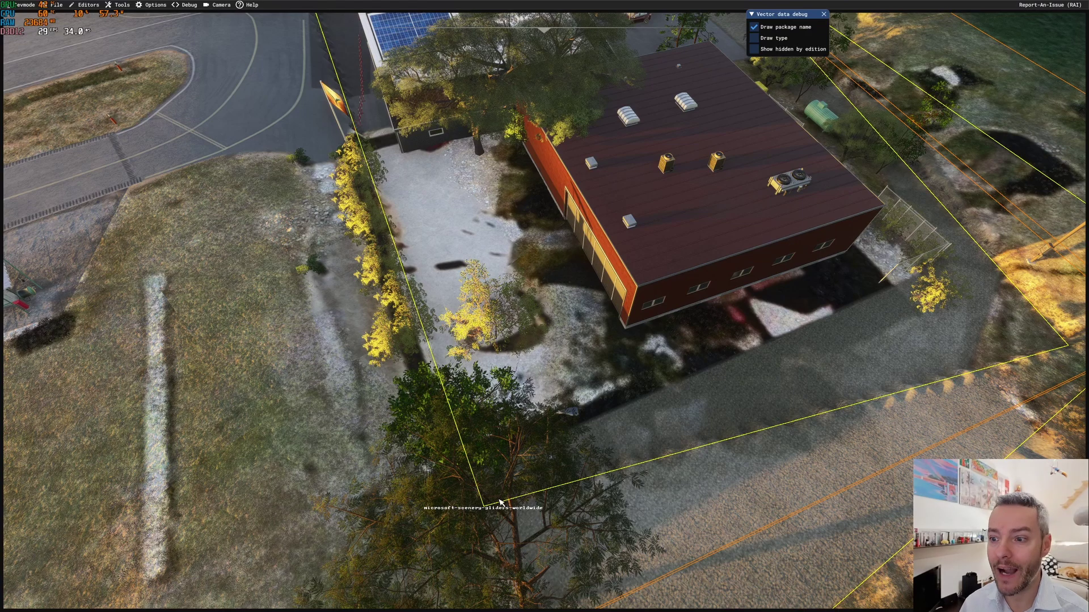
# Step: Examine the outlines and package names of the shapes around the dark red entrance building from several angles
pyautogui.scroll(-4, 617, 519)
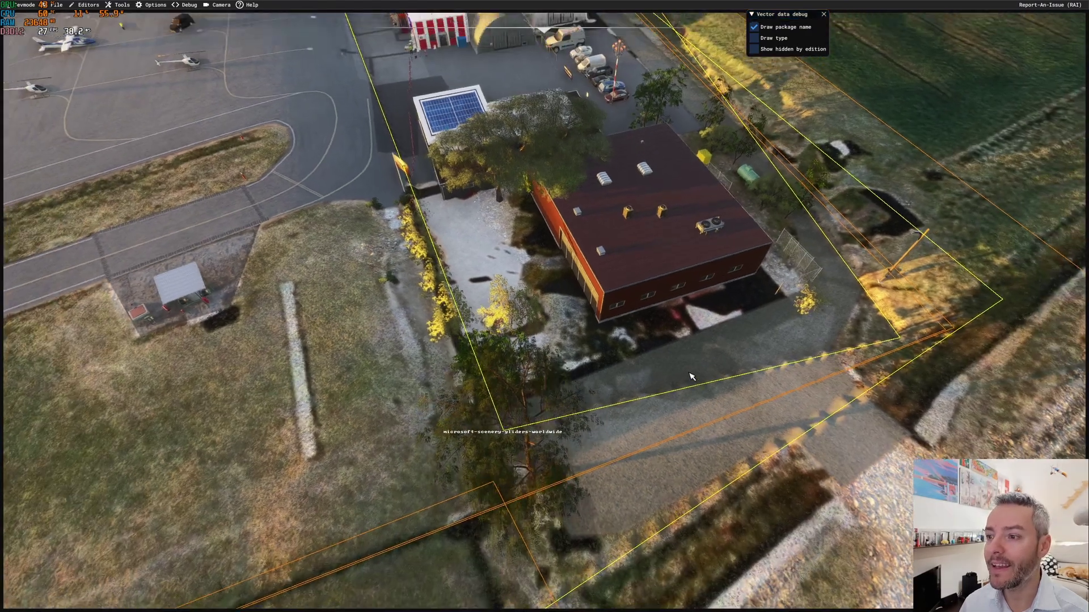
pyautogui.moveTo(692, 376); pyautogui.dragTo(488, 246, button='middle')
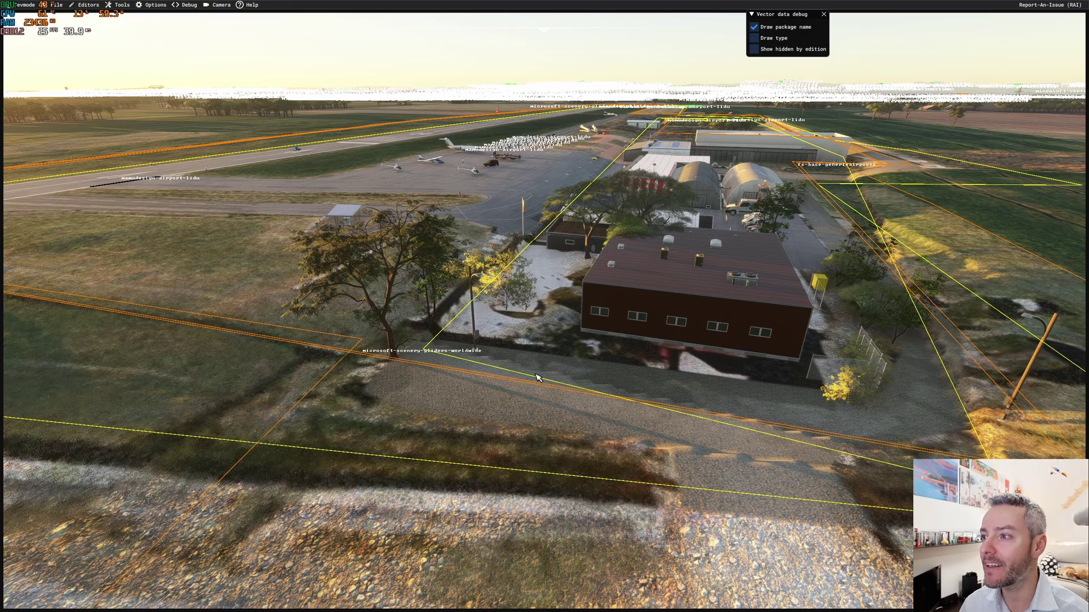
pyautogui.moveTo(537, 376); pyautogui.dragTo(580, 373, button='middle')
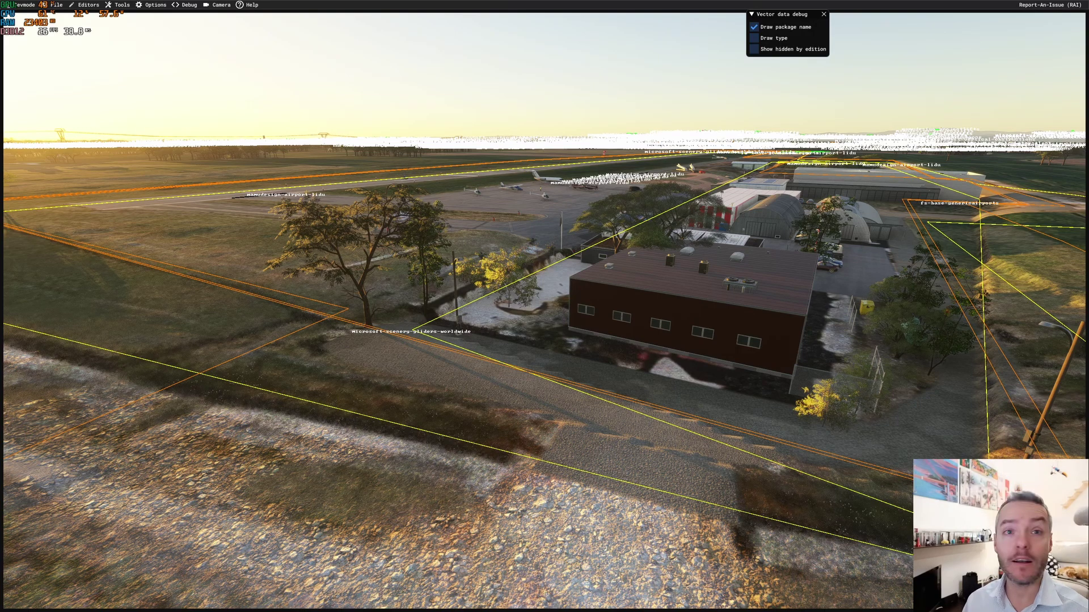
pyautogui.press('s')
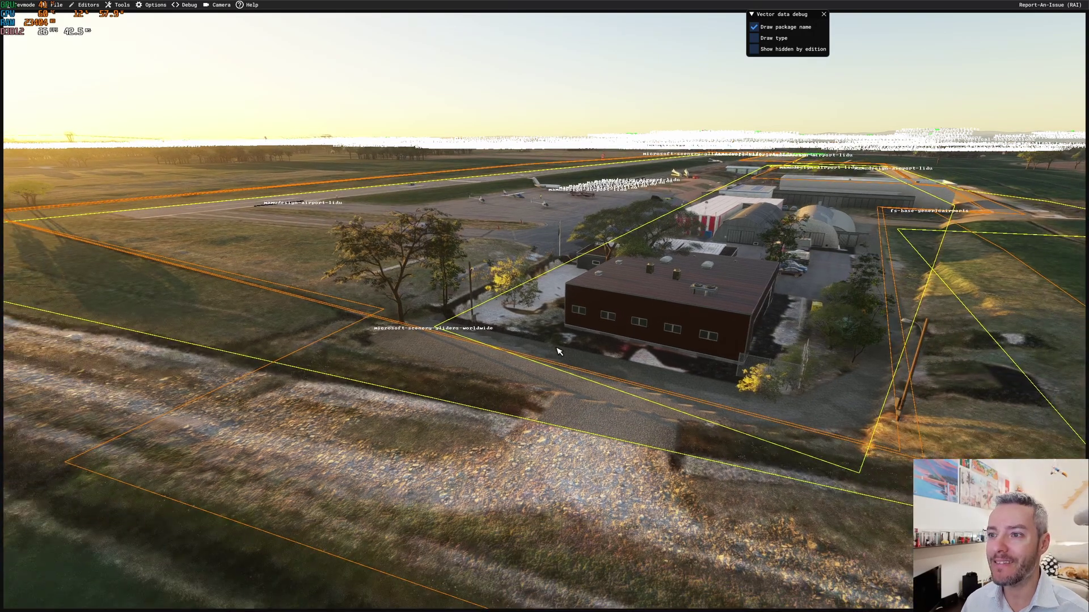
pyautogui.moveTo(502, 315); pyautogui.dragTo(649, 449, button='middle')
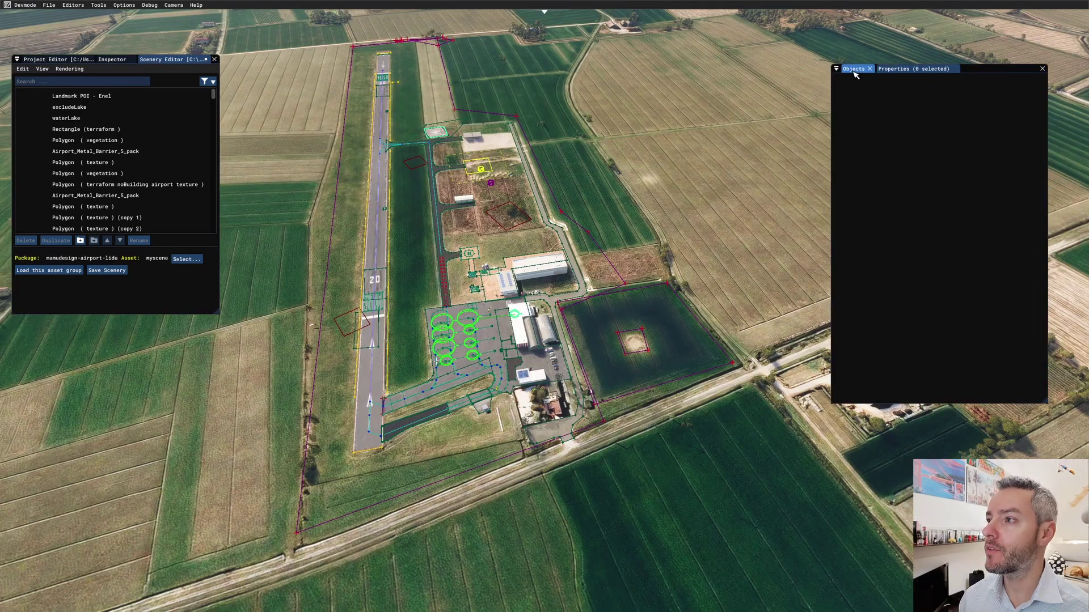
# Step: Add an ExclusionRectangle object to the scenery and place it over the airport
pyautogui.click(854, 69)
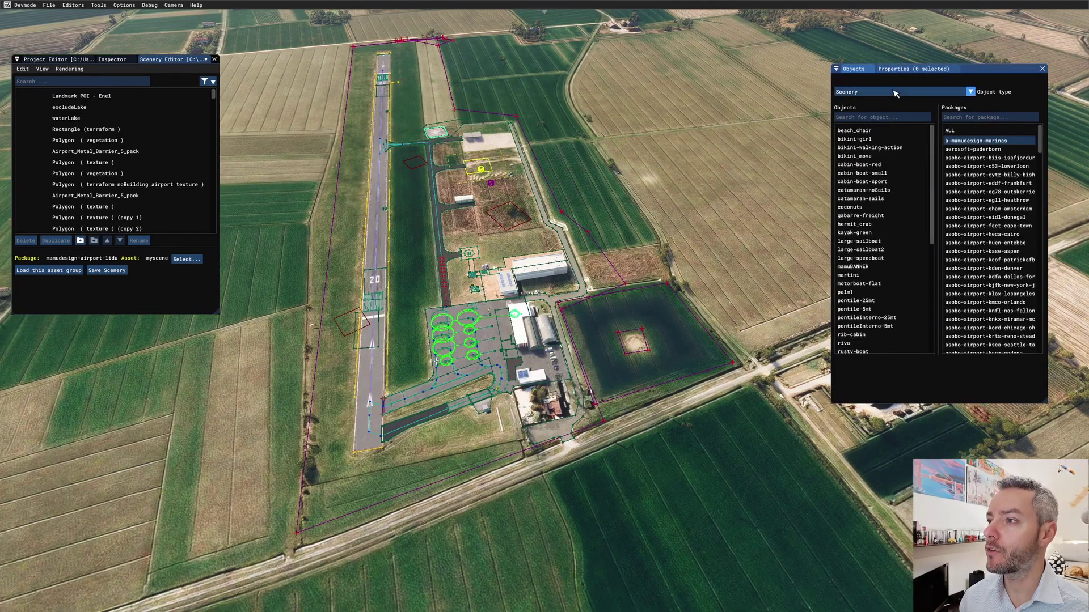
pyautogui.click(971, 91)
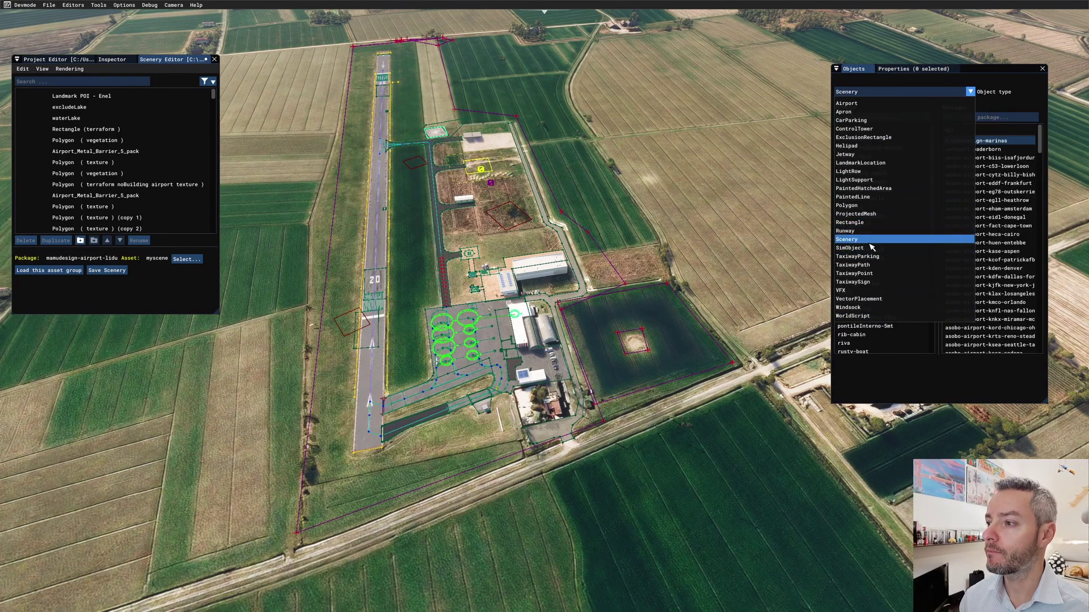
pyautogui.click(873, 140)
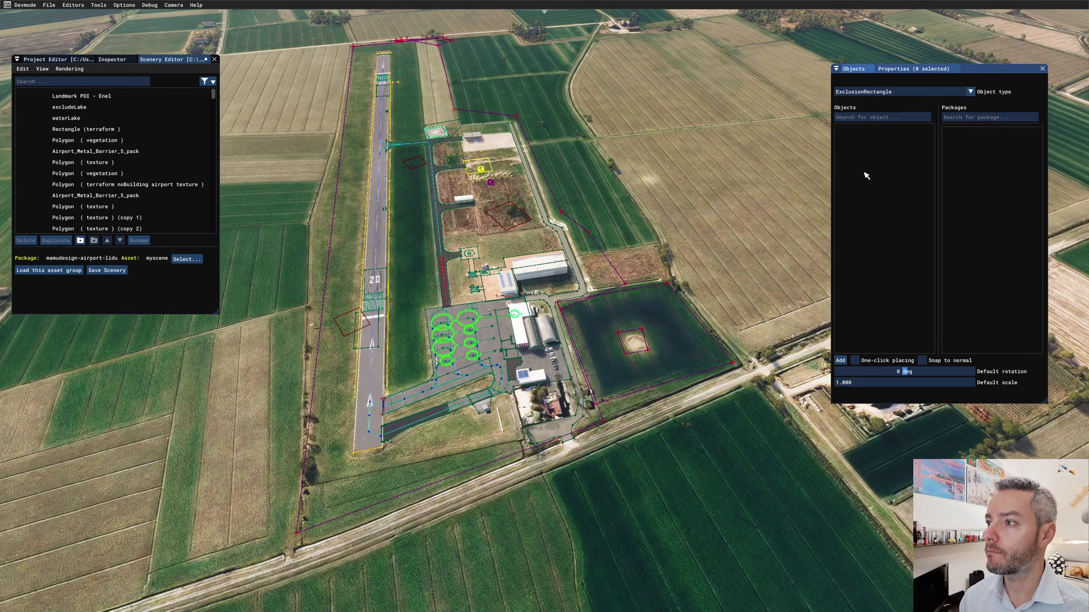
pyautogui.click(840, 360)
pyautogui.moveTo(538, 346); pyautogui.dragTo(667, 176)
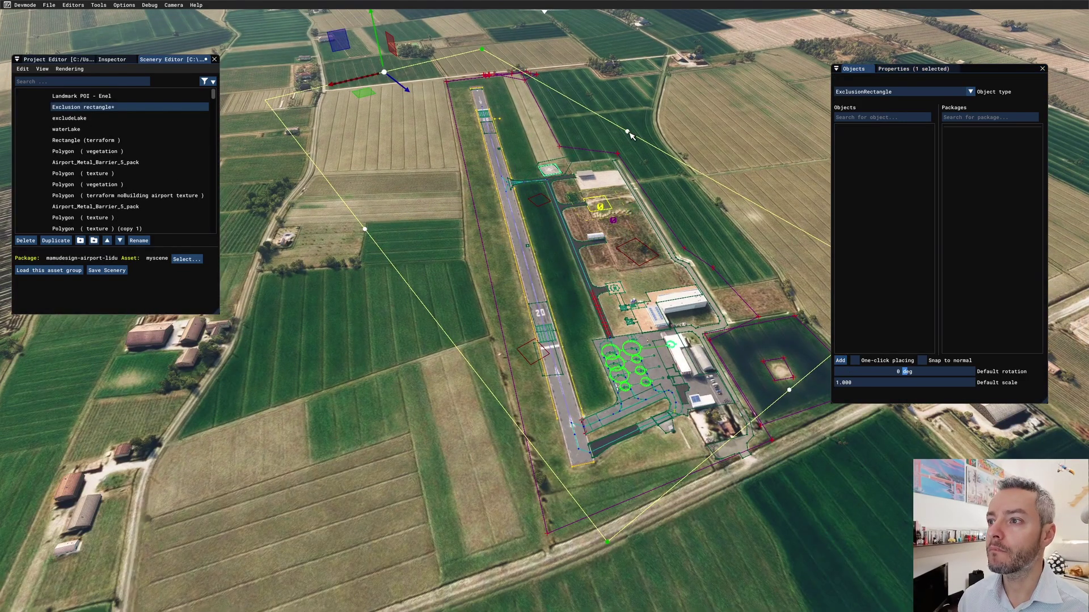
# Step: Enlarge the exclusion rectangle by moving its side handles outward so that it encloses the whole airport
pyautogui.moveTo(630, 136); pyautogui.dragTo(660, 147)
pyautogui.click(366, 229)
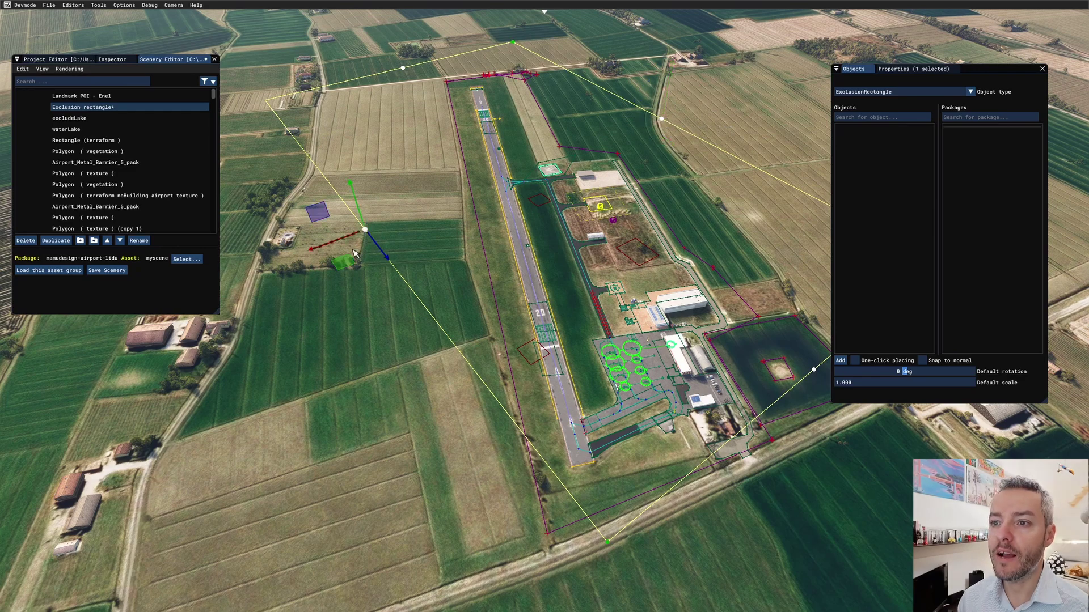
pyautogui.moveTo(348, 265); pyautogui.dragTo(267, 293)
pyautogui.moveTo(357, 267); pyautogui.dragTo(604, 419, button='middle')
pyautogui.moveTo(606, 422); pyautogui.dragTo(567, 342, button='right')
pyautogui.click(574, 318)
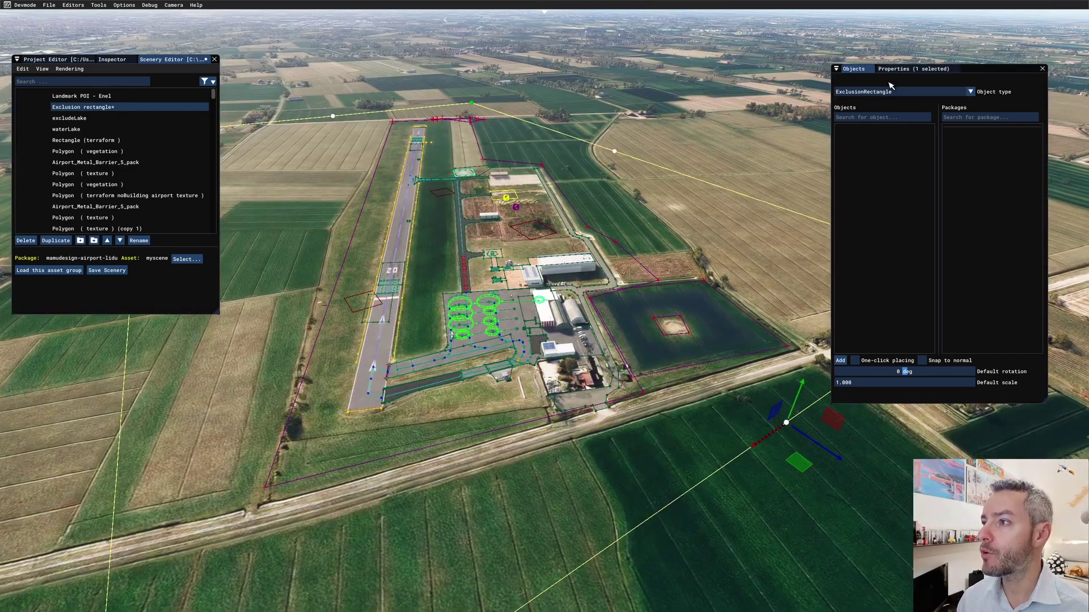
# Step: Enable excludeLibraryObjects and excludePolygons in the exclusion rectangle's properties
pyautogui.click(895, 69)
pyautogui.click(839, 103)
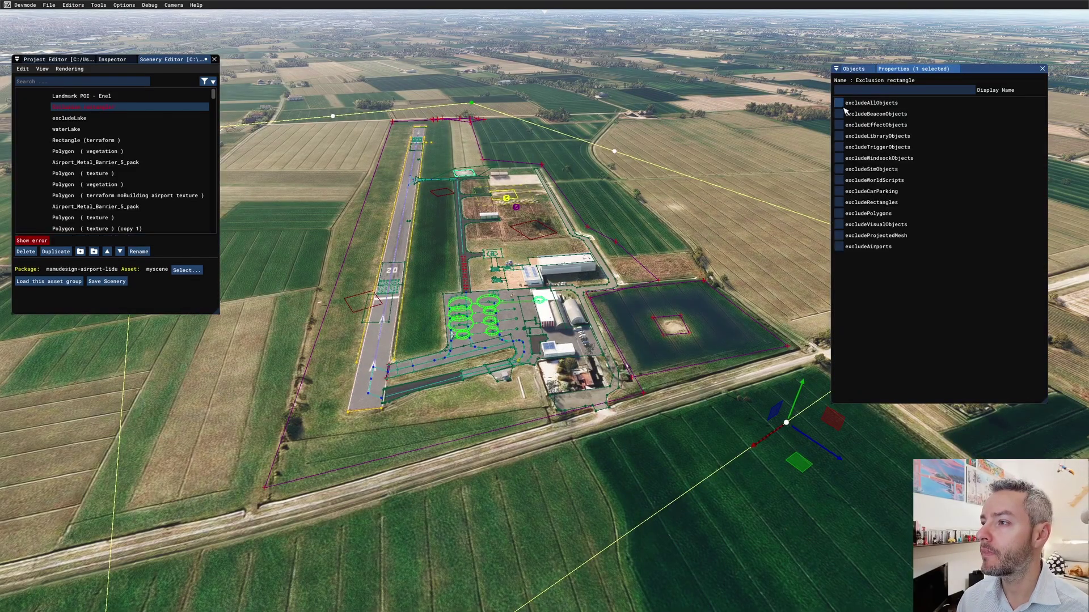
pyautogui.click(841, 137)
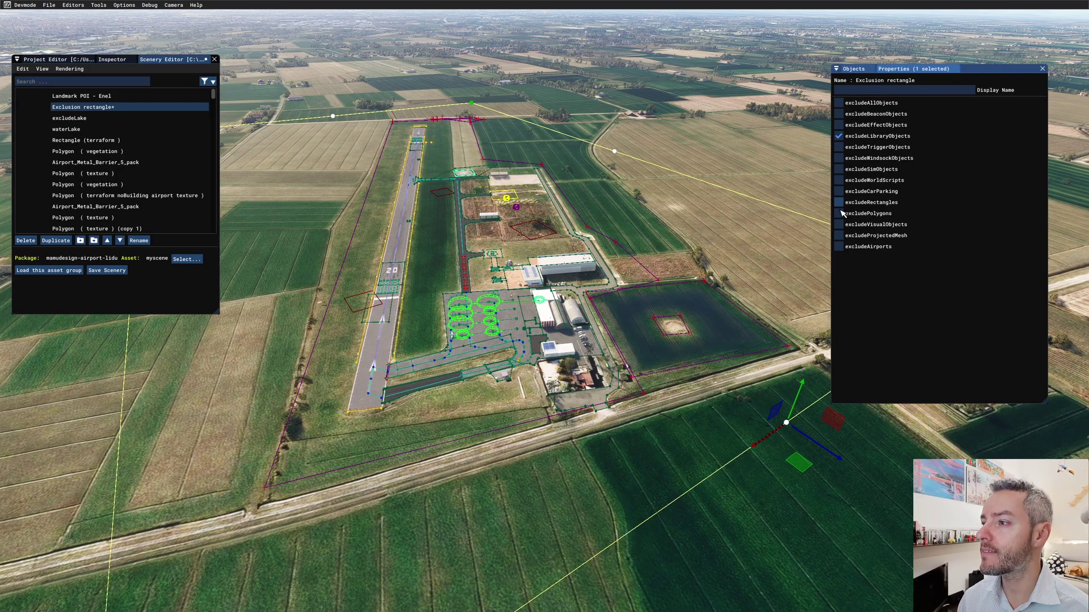
pyautogui.scroll(5, 655, 243)
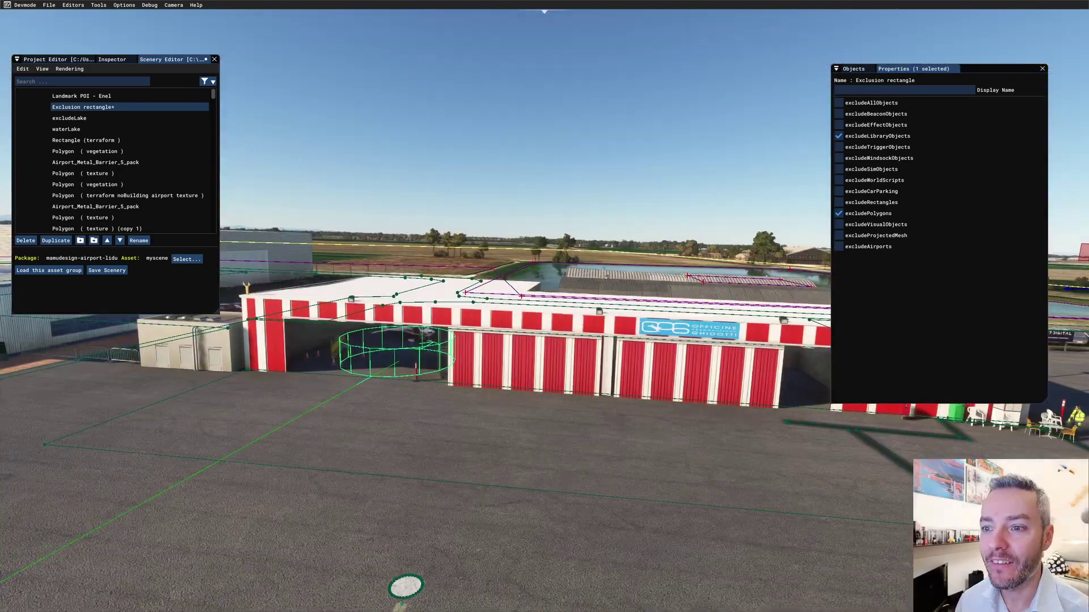
pyautogui.press('s')
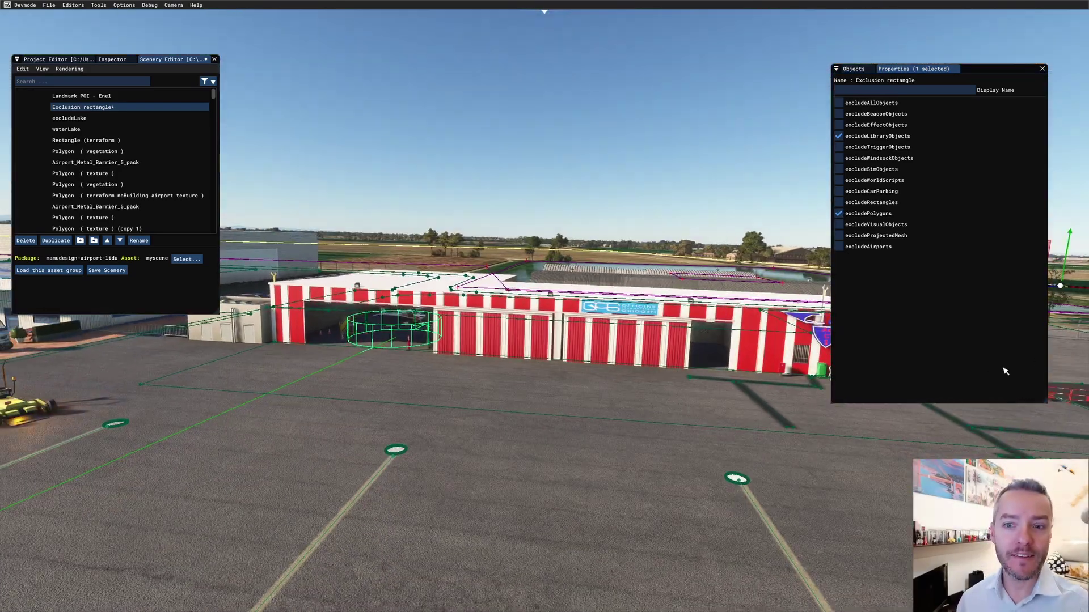
# Step: Save the scenery and build all packages of the project
pyautogui.click(32, 60)
pyautogui.click(159, 61)
pyautogui.click(107, 270)
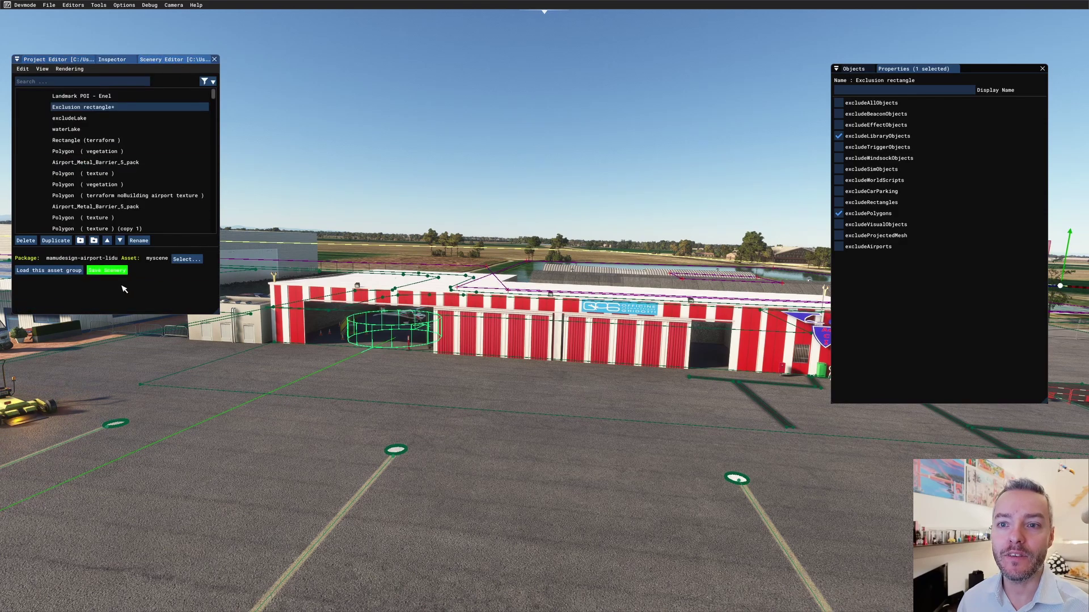
pyautogui.click(54, 59)
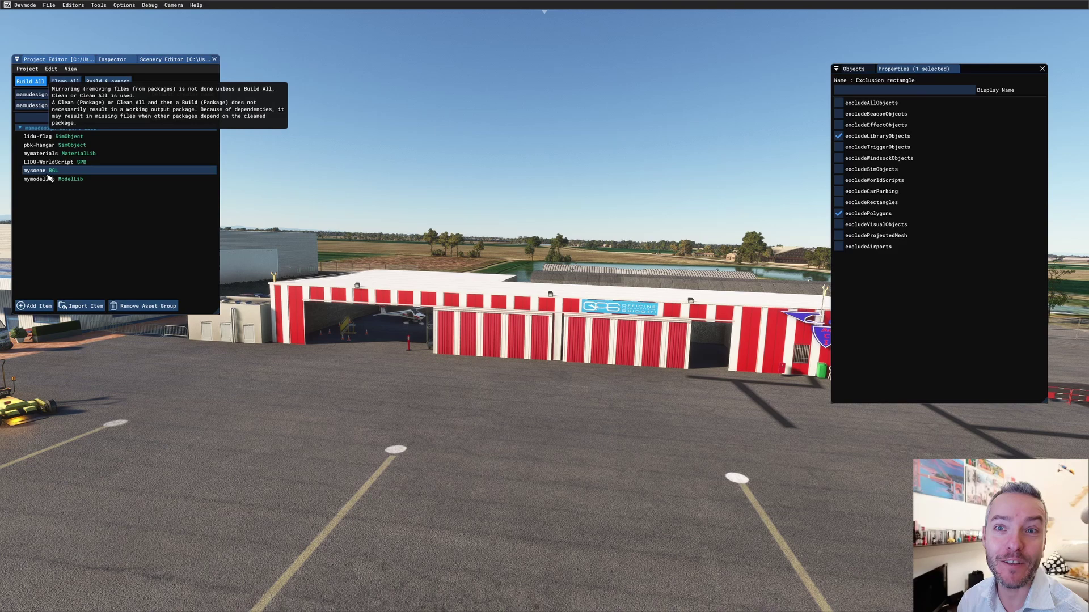
pyautogui.click(30, 81)
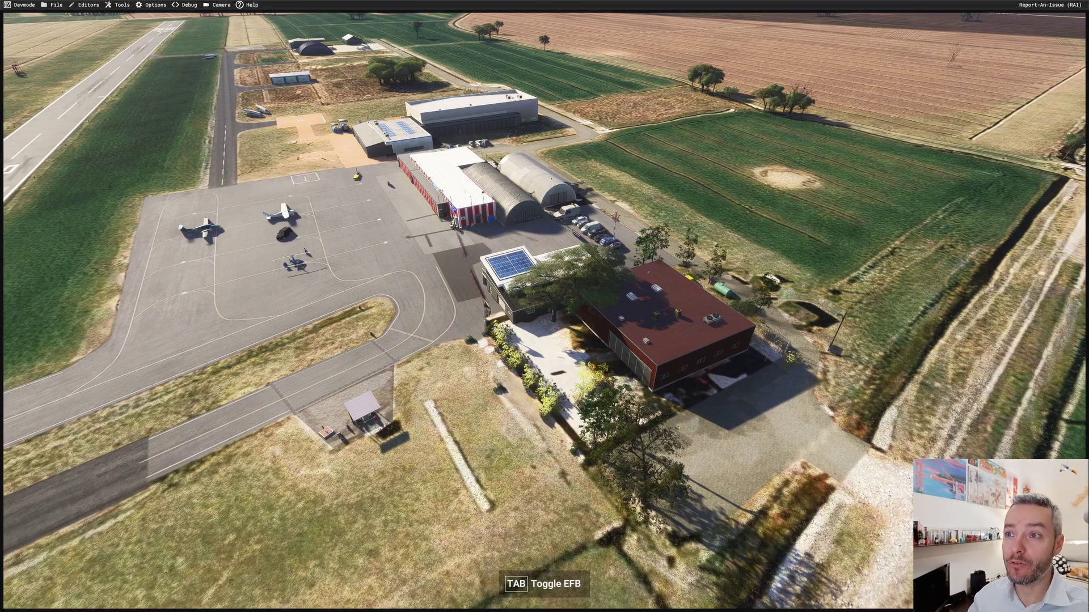
# Step: Survey the rebuilt airport from several angles, checking the entrance, building roofs, apron and runway for leftover default objects
pyautogui.press('s')
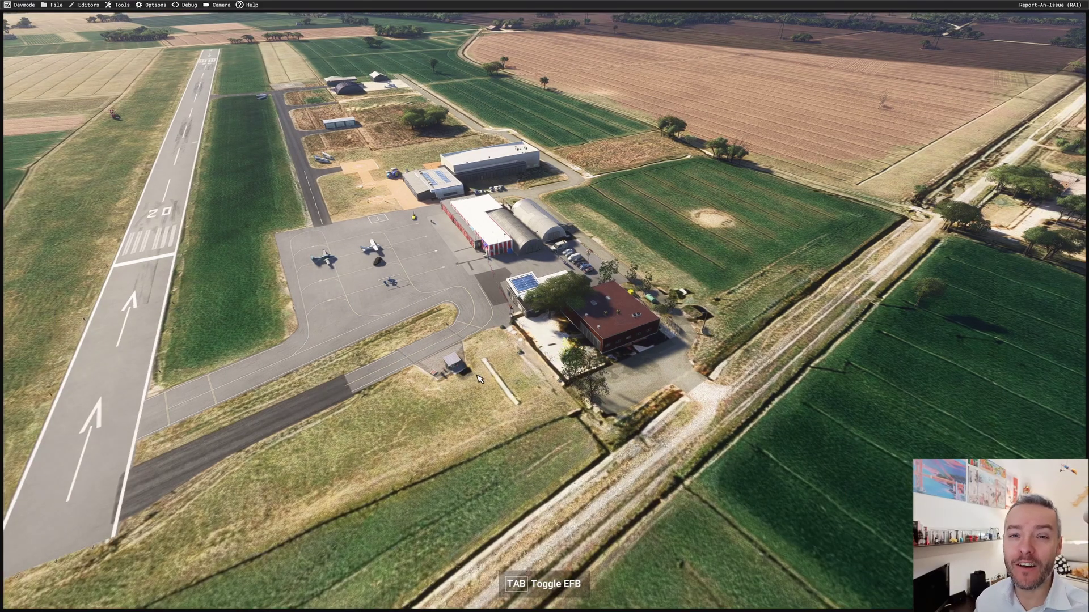
pyautogui.moveTo(774, 304); pyautogui.dragTo(259, 306, button='right')
pyautogui.moveTo(386, 289); pyautogui.dragTo(516, 485, button='middle')
pyautogui.moveTo(516, 485); pyautogui.dragTo(641, 176, button='right')
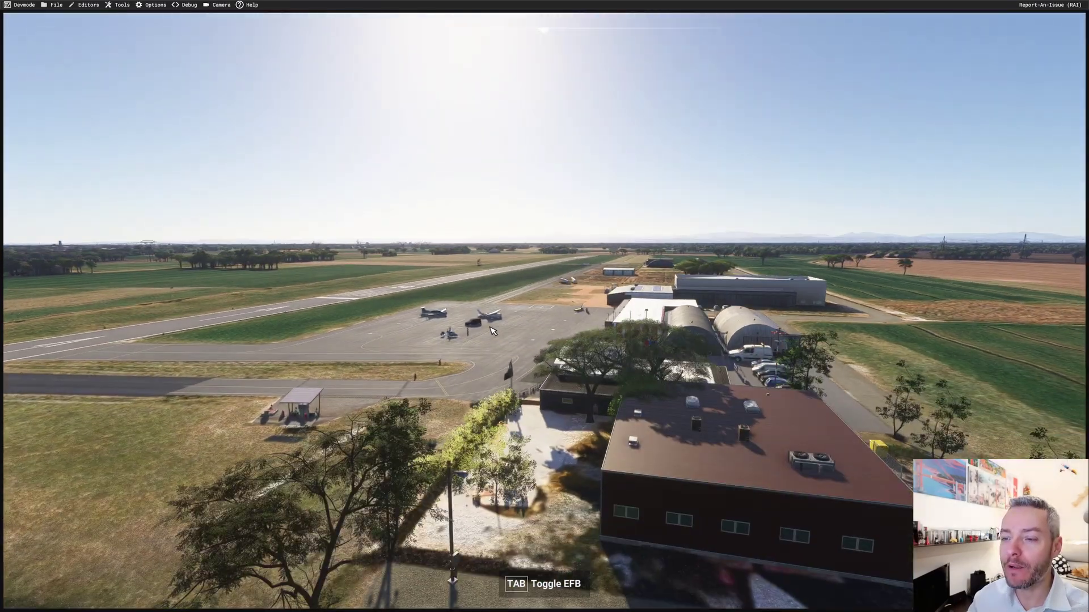
pyautogui.moveTo(495, 354); pyautogui.dragTo(672, 327, button='middle')
pyautogui.moveTo(659, 326); pyautogui.dragTo(602, 487, button='right')
pyautogui.scroll(-4, 602, 487)
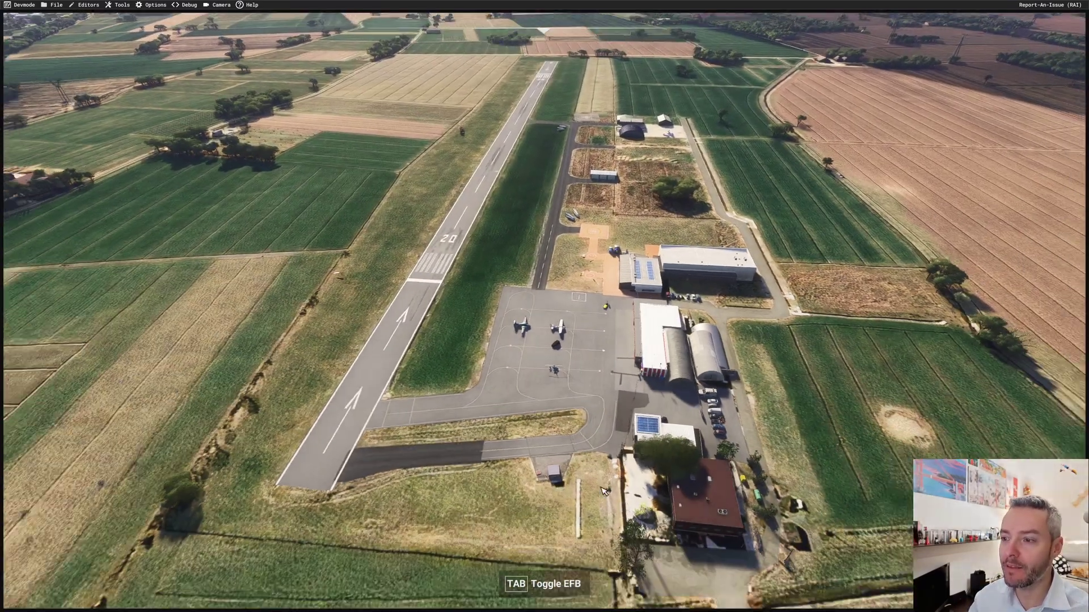
pyautogui.moveTo(781, 498); pyautogui.dragTo(617, 183, button='middle')
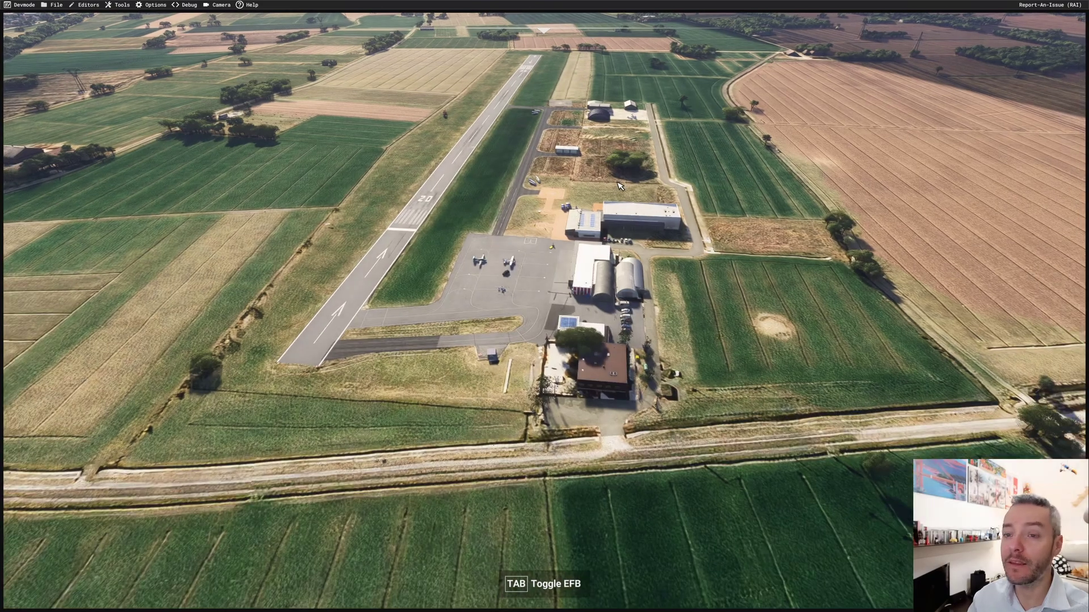
# Step: Turn on the terrain Debug Shapes overlay with package names drawn on the shapes
pyautogui.click(185, 5)
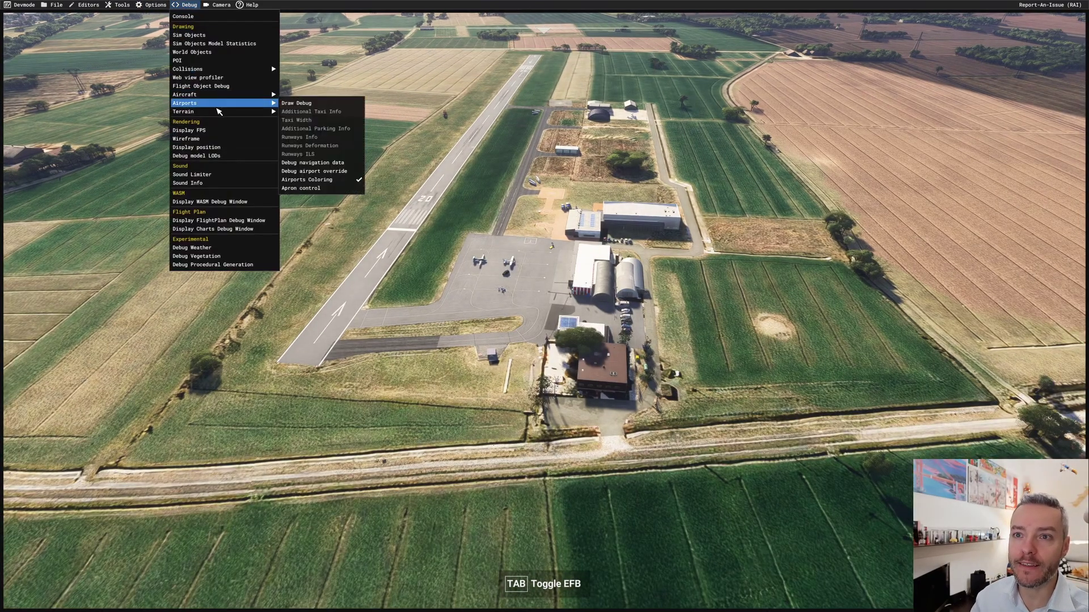
pyautogui.moveTo(222, 104)
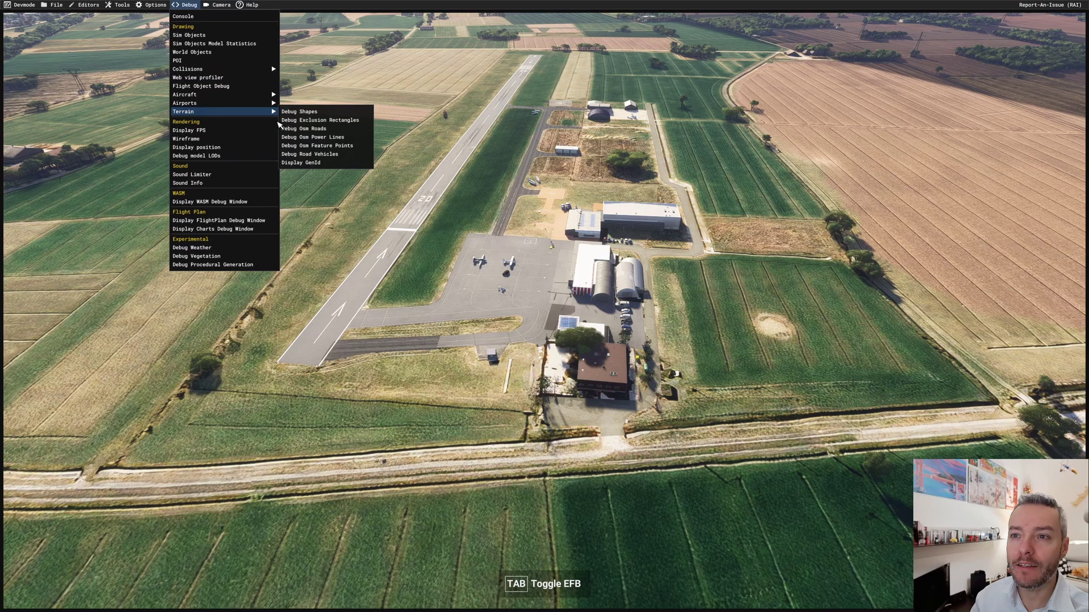
pyautogui.click(302, 113)
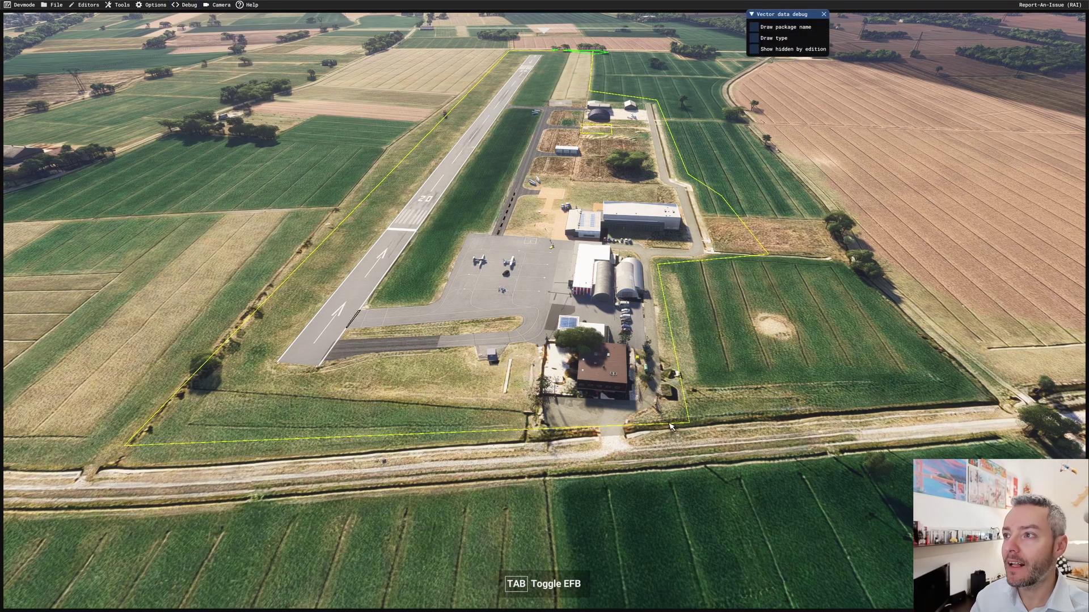
pyautogui.click(754, 28)
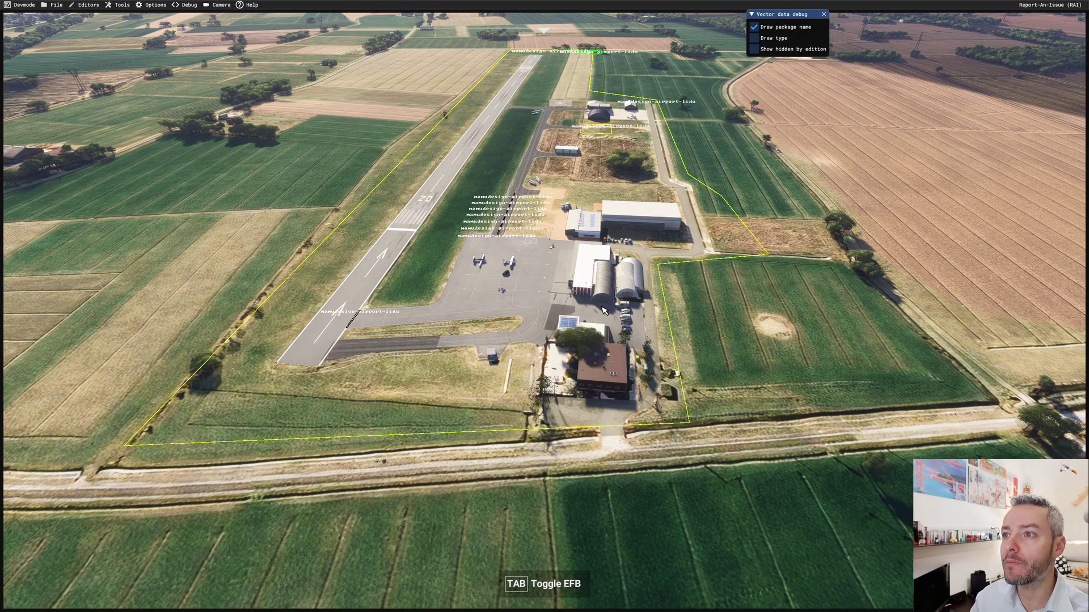
# Step: Check which package owns each outlined shape along the runway, apron and hangars, and close the vector data debug overlay
pyautogui.press('w')
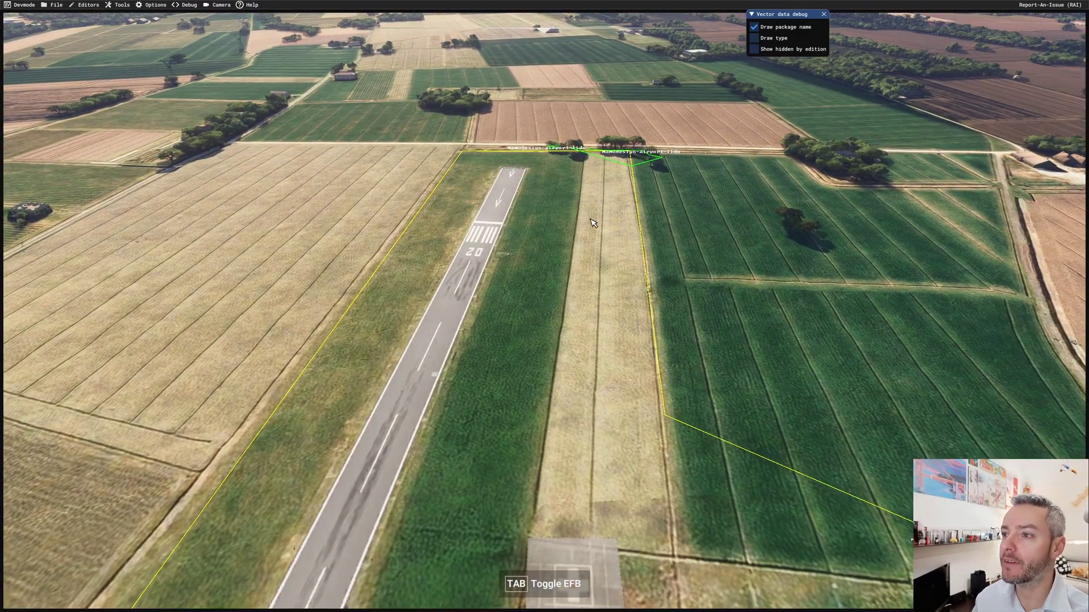
pyautogui.press('s')
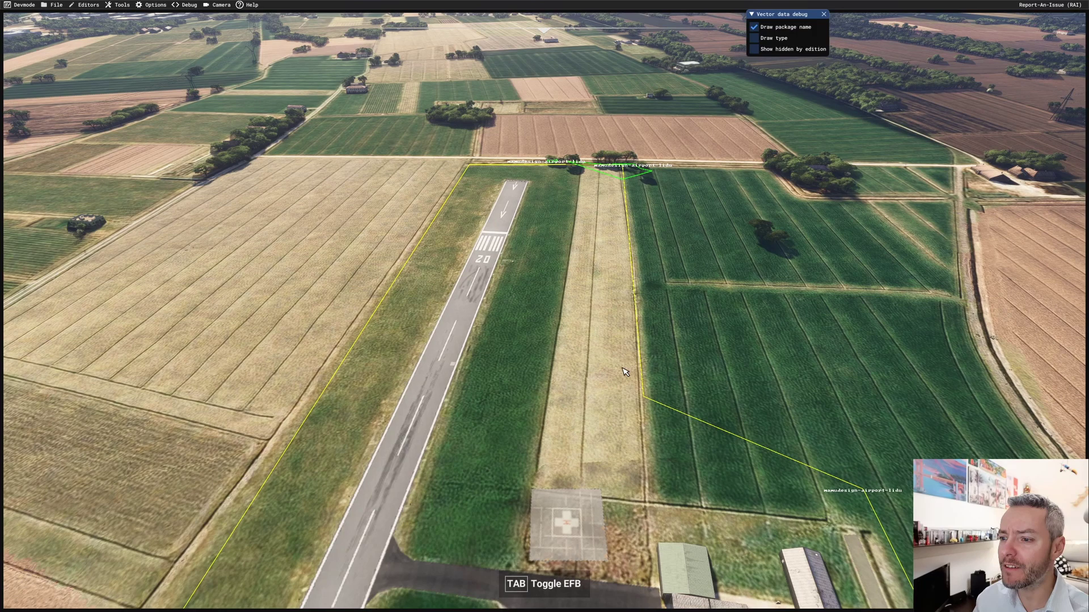
pyautogui.press('Down')
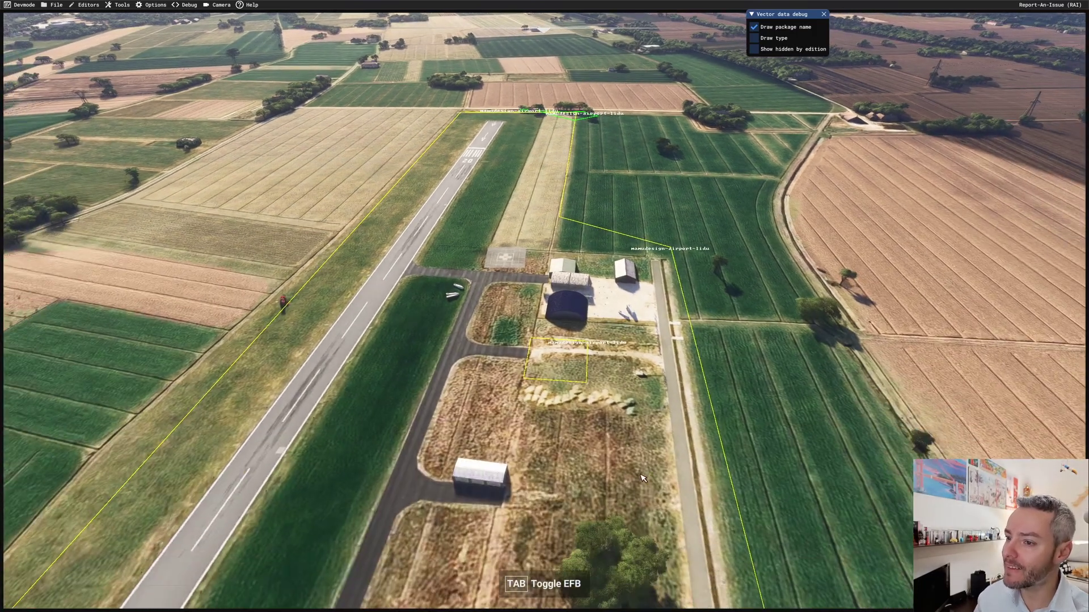
pyautogui.press('Down')
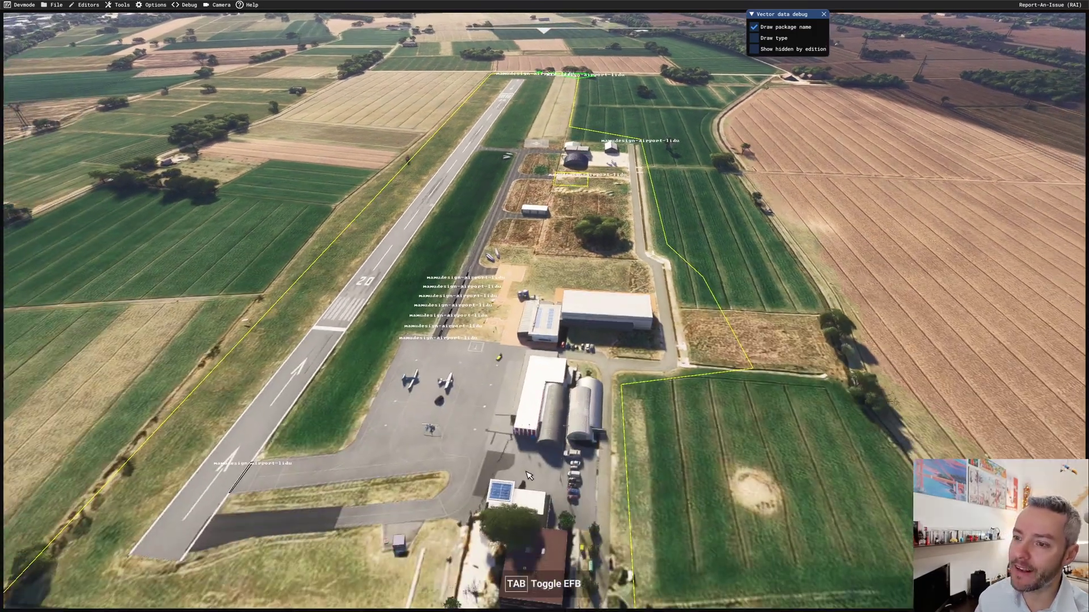
pyautogui.press('Down')
pyautogui.click(824, 15)
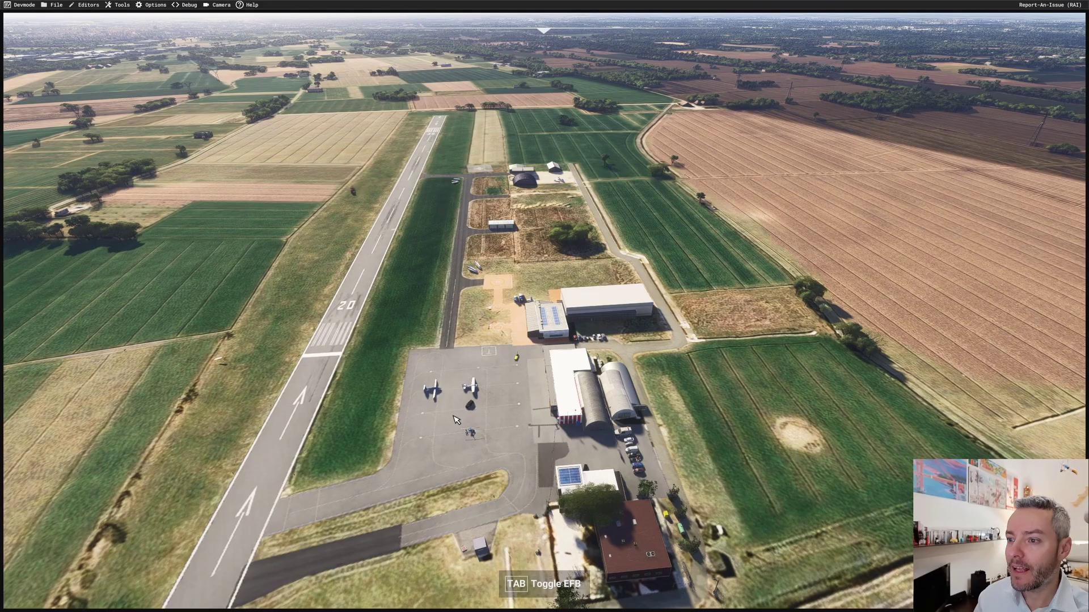
# Step: Examine the hangar roofs, solar-panel building and apron from close and wide views for leftover default objects
pyautogui.press('Up')
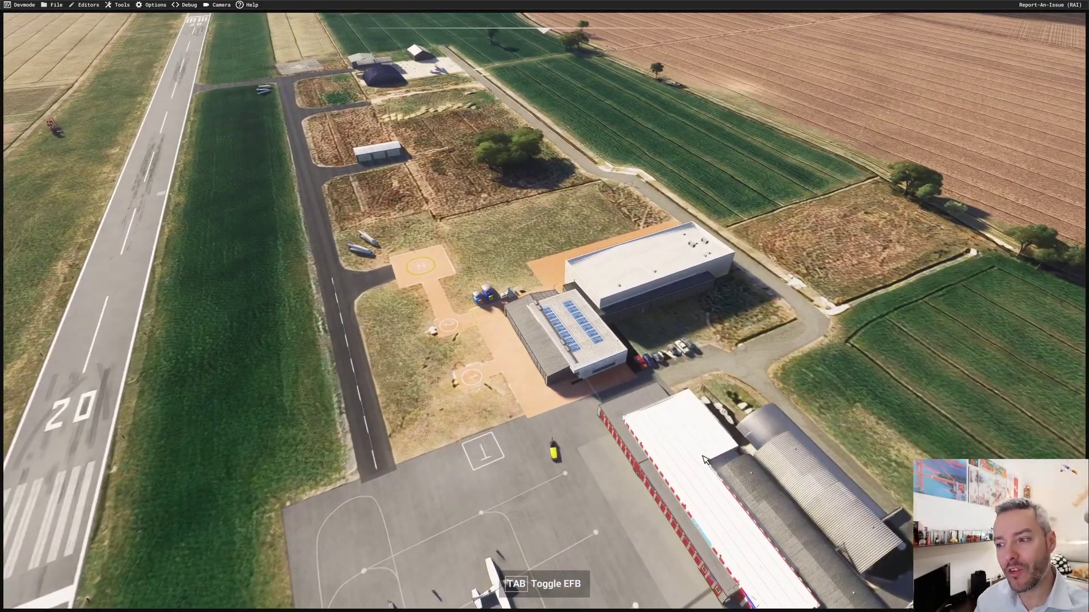
pyautogui.moveTo(685, 474); pyautogui.dragTo(654, 423, button='right')
pyautogui.press('Up')
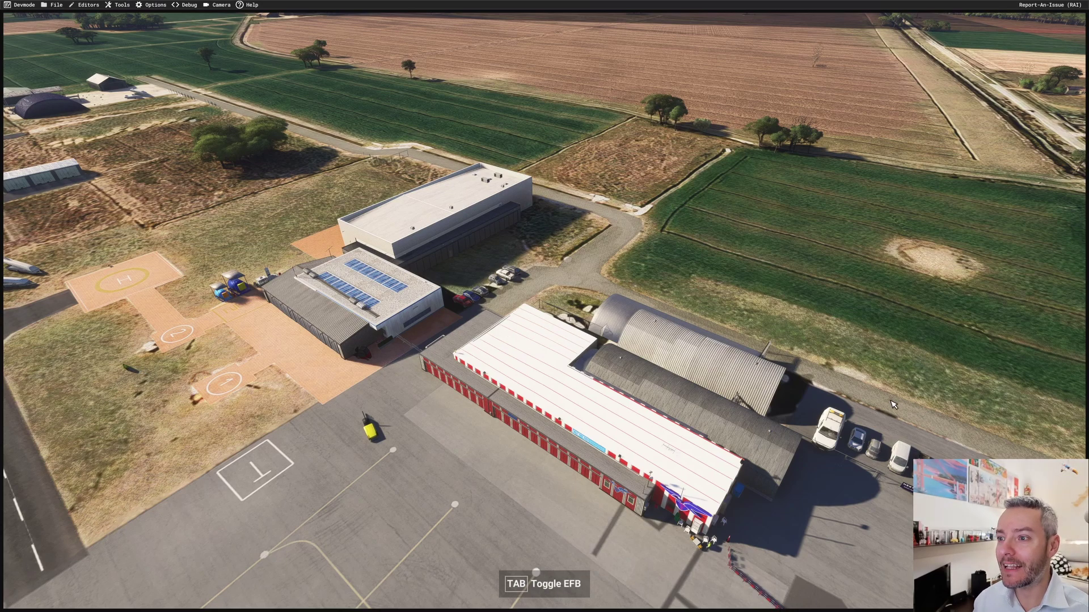
pyautogui.scroll(-3, 893, 405)
pyautogui.scroll(-3, 890, 404)
pyautogui.moveTo(890, 405); pyautogui.dragTo(338, 365, button='right')
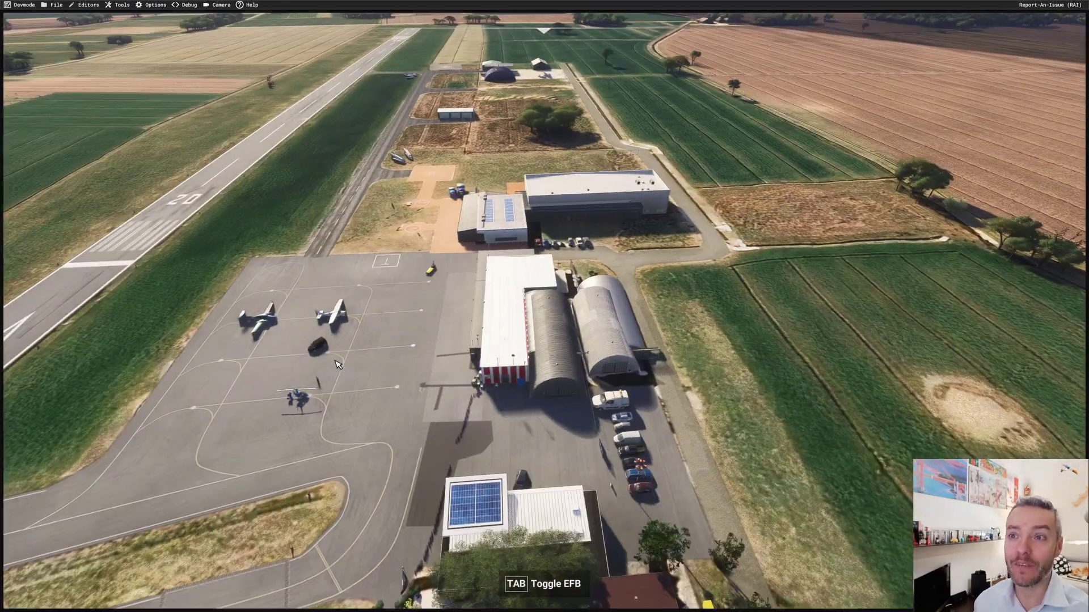
# Step: Create a new project with a name starting with lidu-2024 in the existing projects folder
pyautogui.click(56, 6)
pyautogui.click(58, 17)
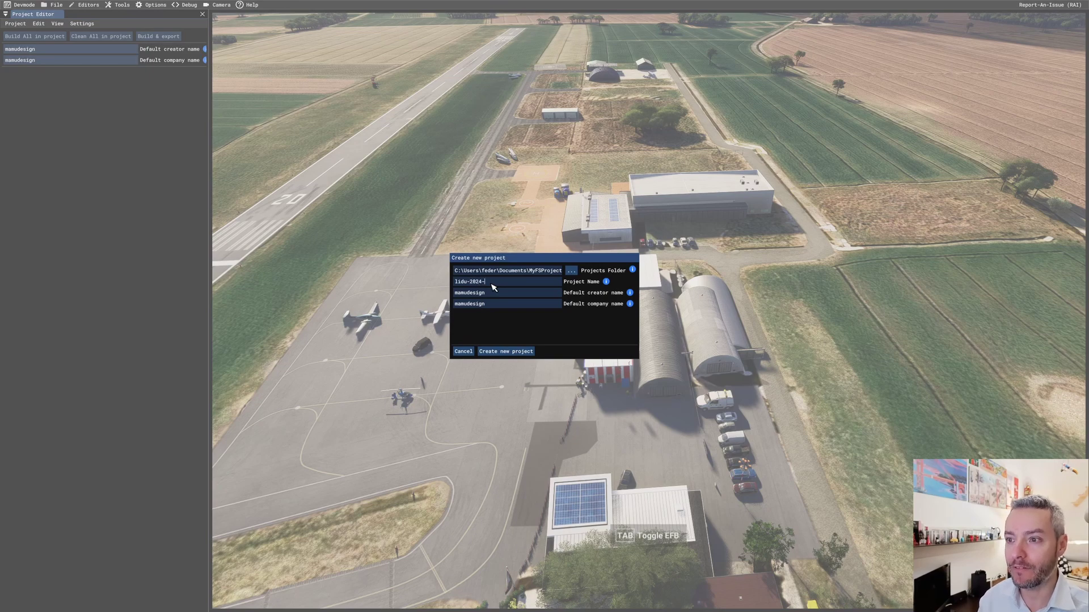
pyautogui.click(509, 355)
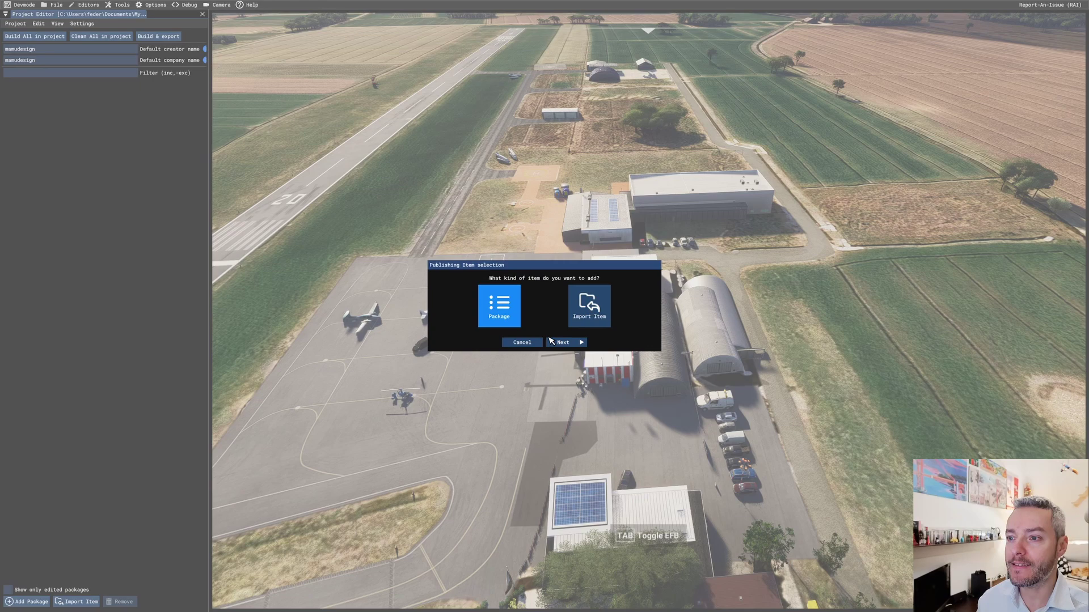
# Step: Set up a Custom package with display title and package name lidu-2024-fix and content type SCENERY
pyautogui.click(552, 342)
pyautogui.click(642, 311)
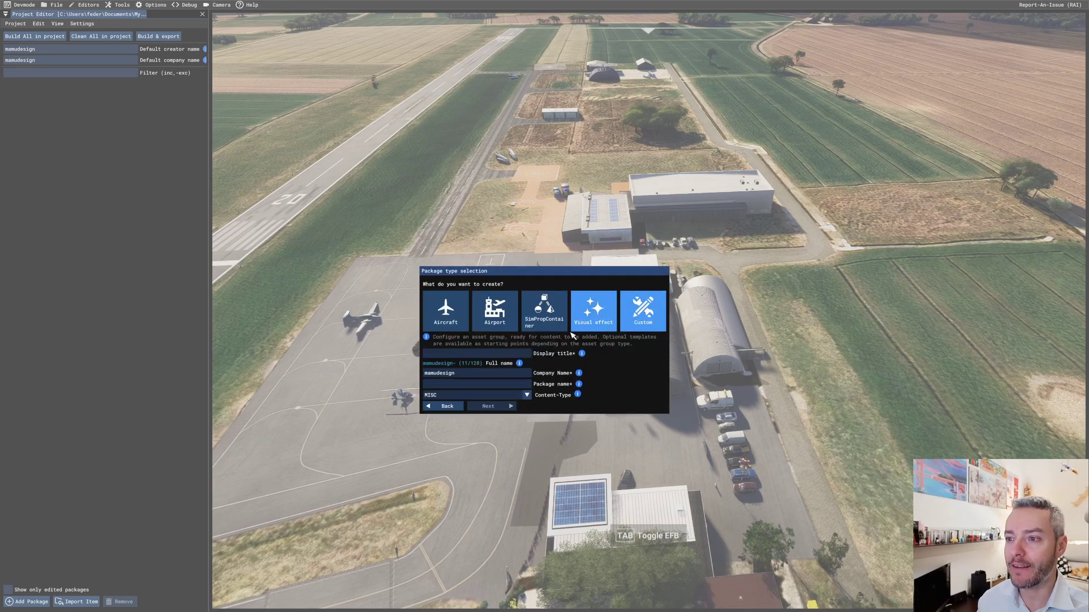
pyautogui.write('lidu-2024-fix')
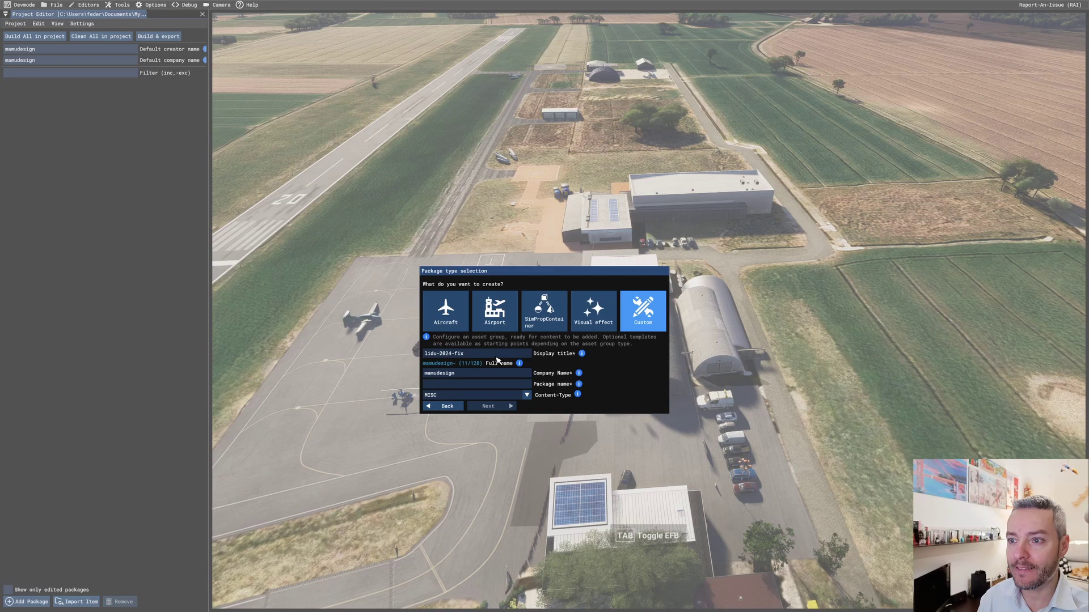
pyautogui.click(473, 395)
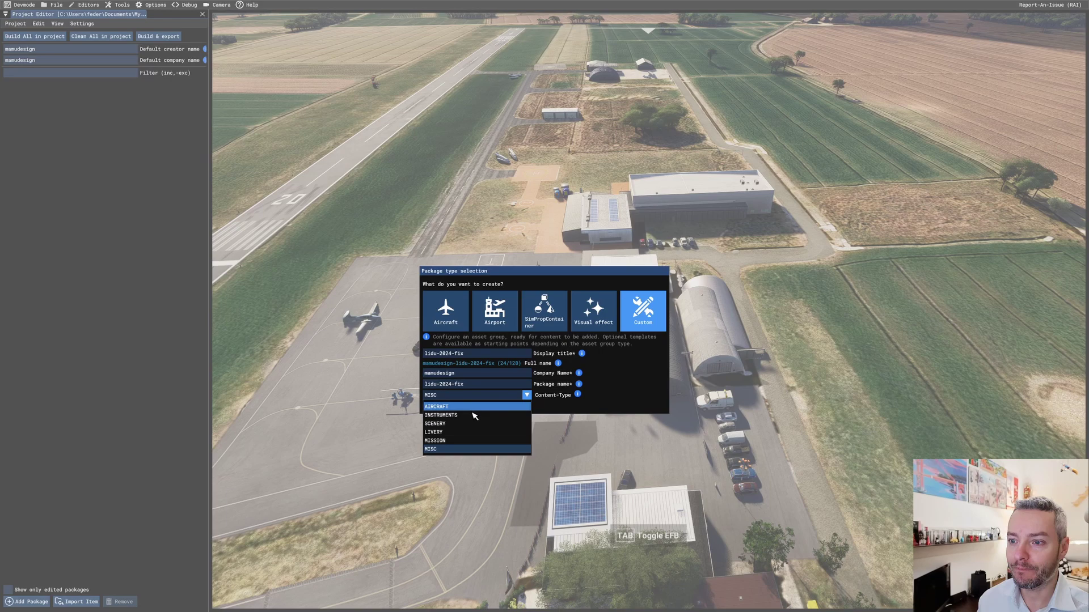
pyautogui.click(474, 424)
pyautogui.click(505, 399)
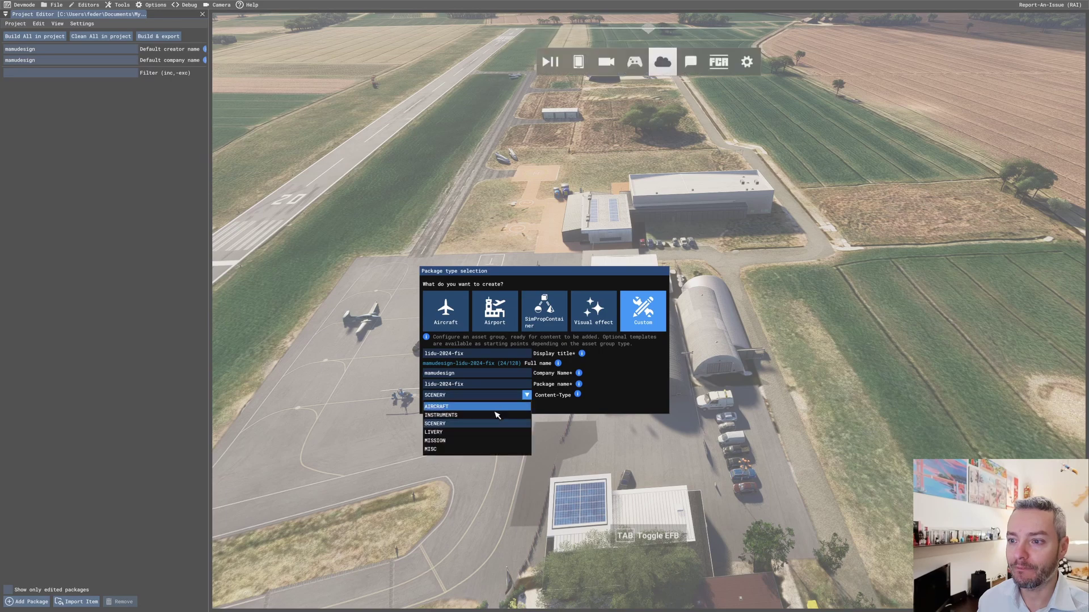
pyautogui.click(610, 420)
pyautogui.click(493, 407)
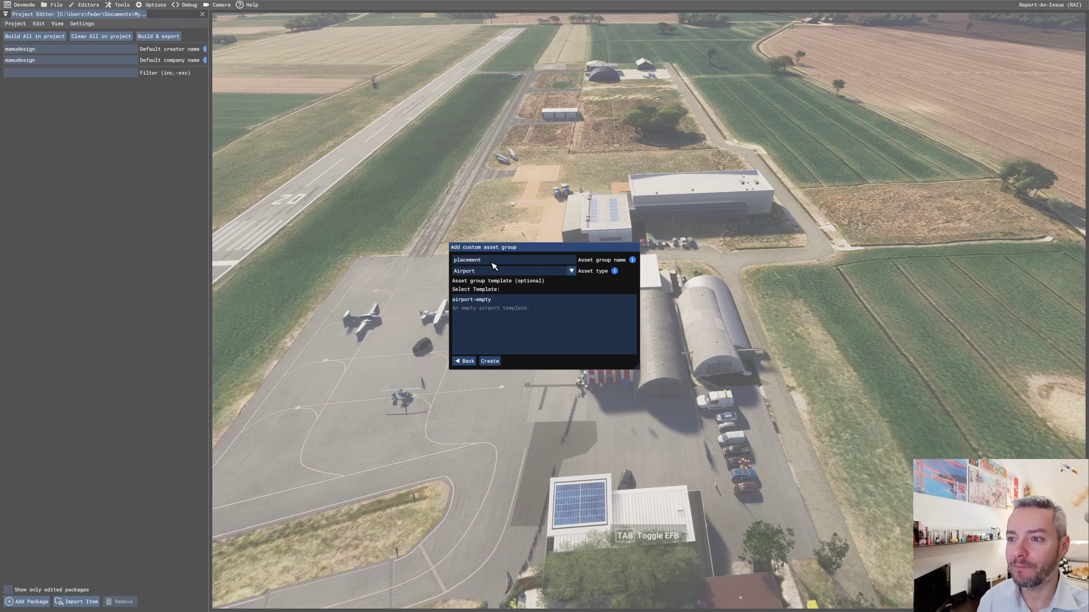
# Step: Create the placement asset group of type Airport and load it in the Scenery Editor, dismissing the Material Editor
pyautogui.click(491, 362)
pyautogui.click(14, 84)
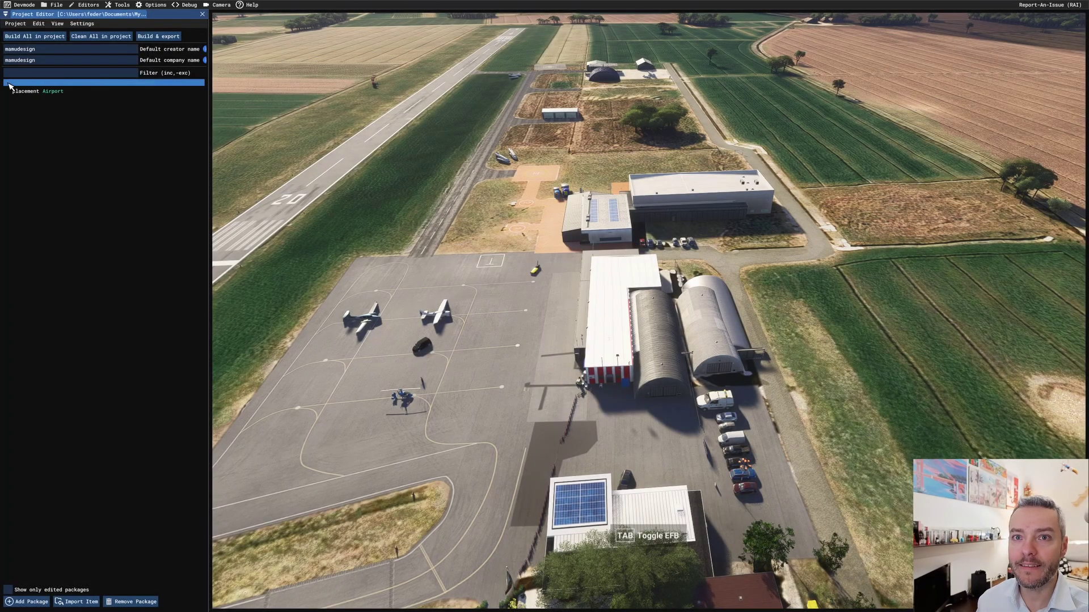
pyautogui.click(30, 92)
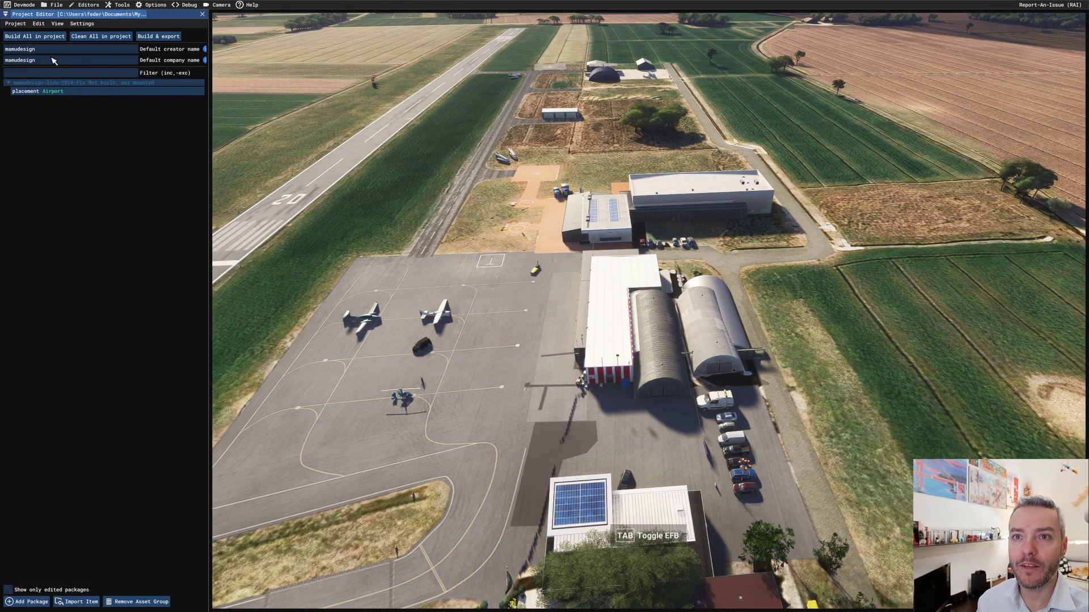
pyautogui.click(60, 24)
pyautogui.click(67, 35)
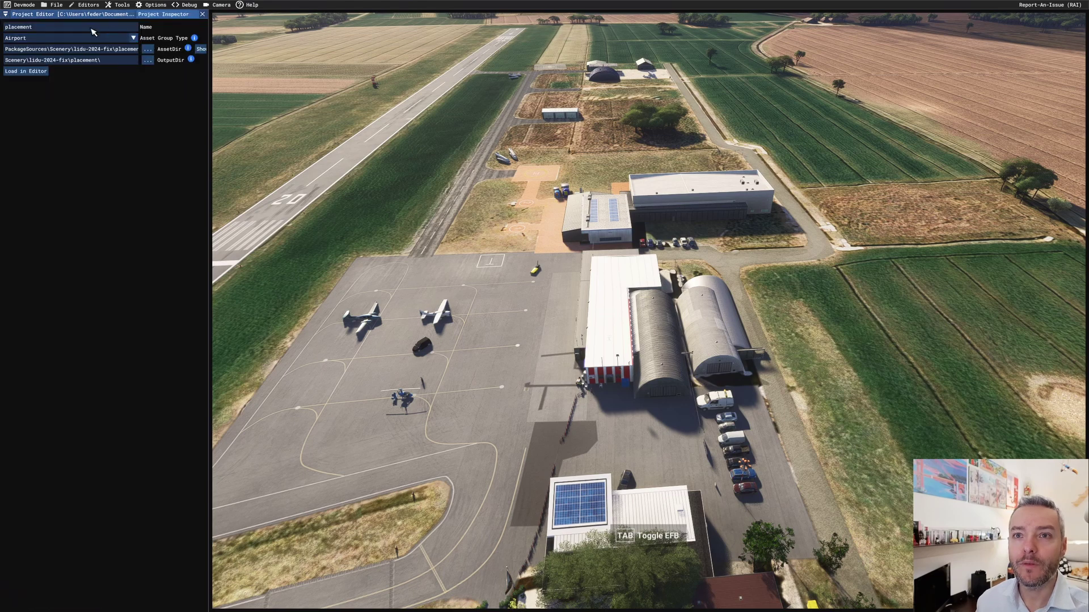
pyautogui.click(25, 71)
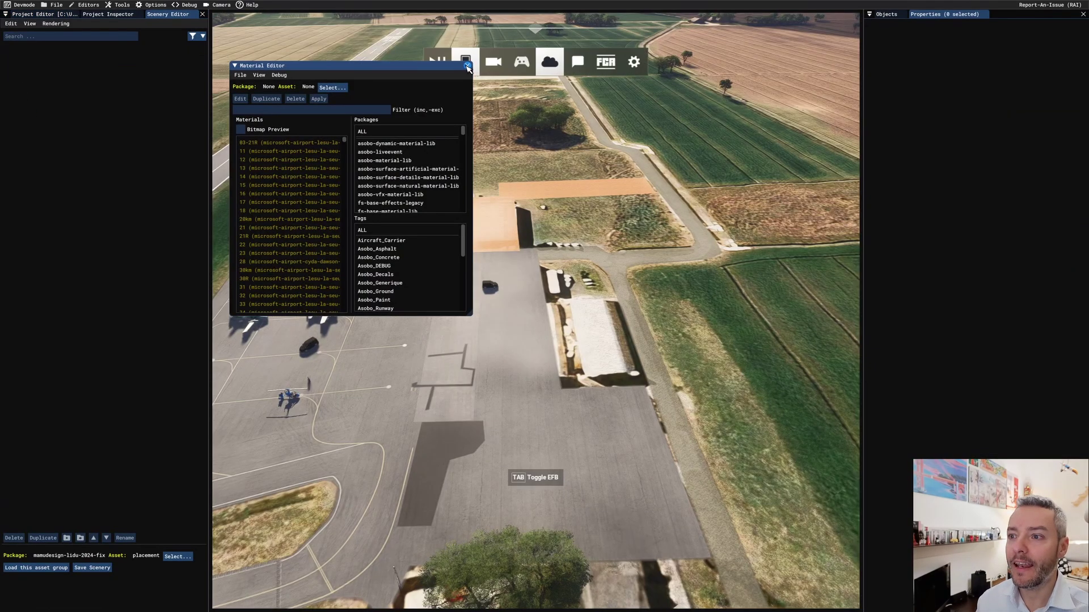
pyautogui.click(467, 66)
# Step: Add an ExclusionRectangle object over the airport in the placement scenery
pyautogui.click(884, 15)
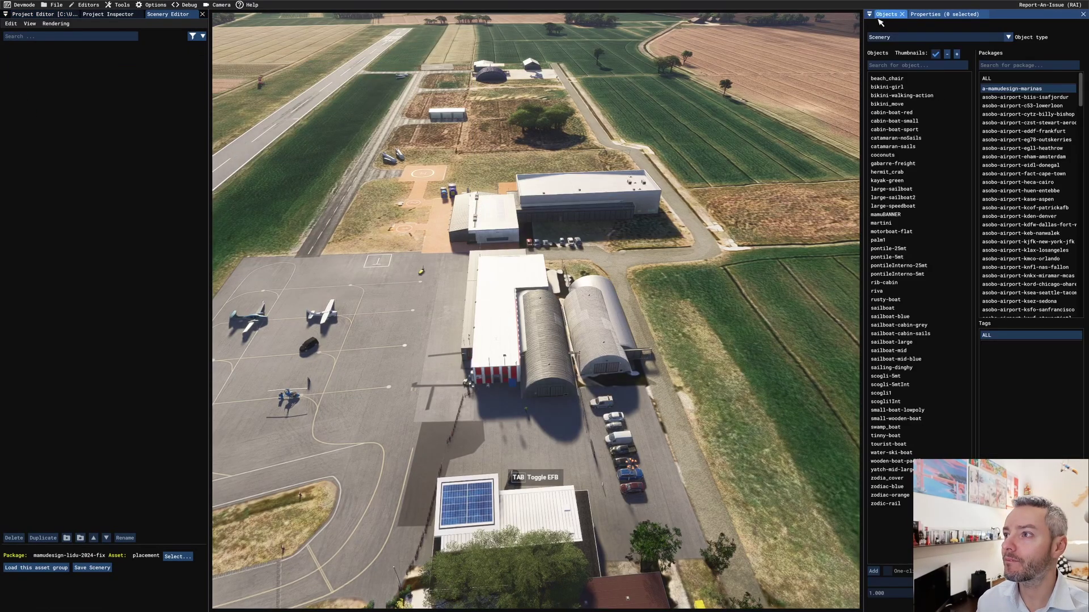
pyautogui.click(931, 38)
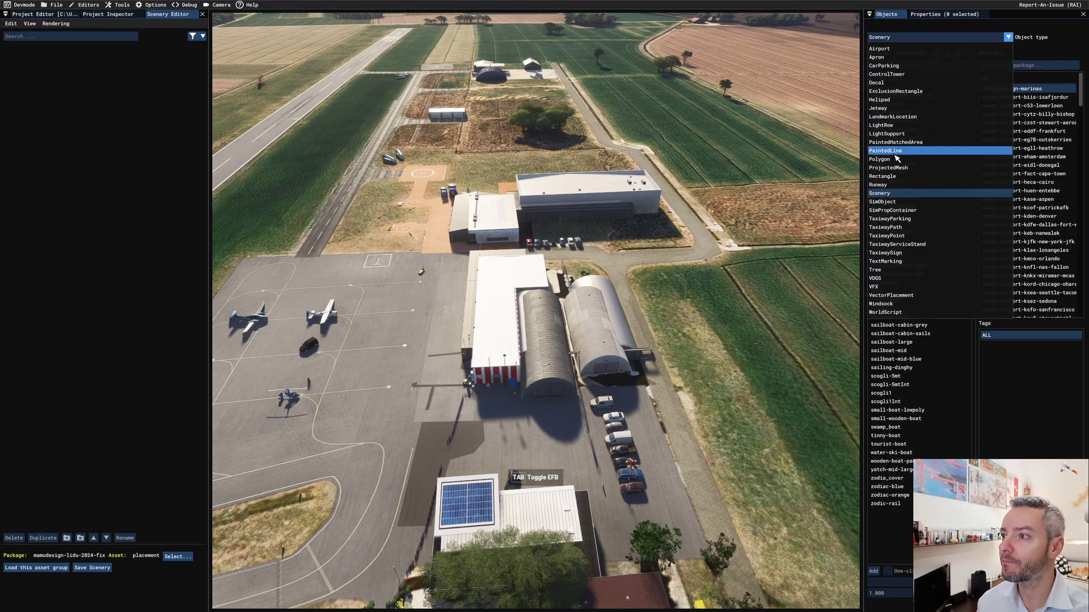
pyautogui.click(902, 92)
pyautogui.click(874, 569)
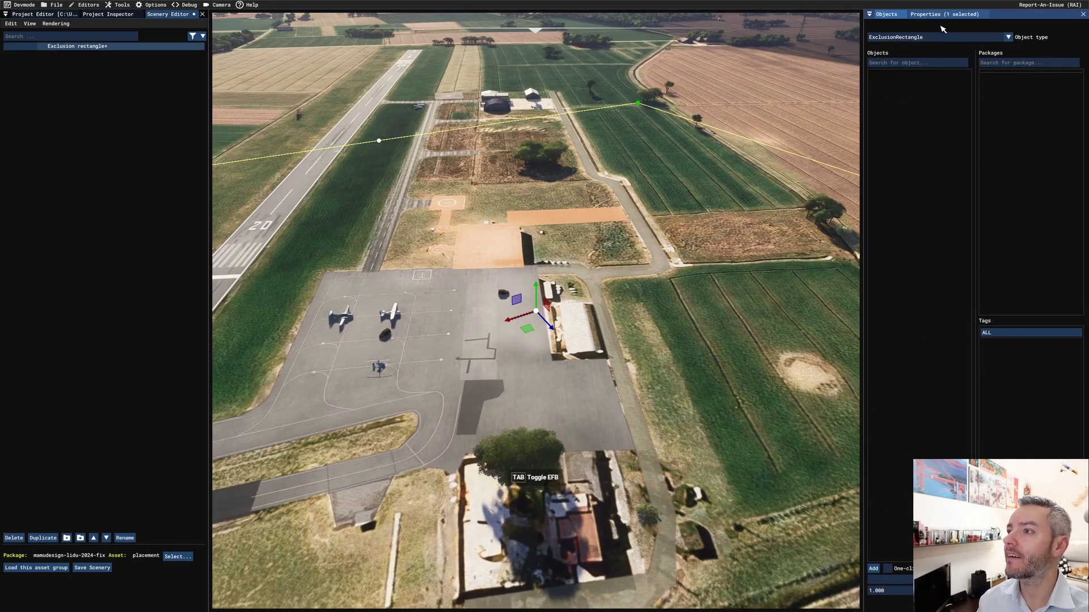
# Step: Disable excludeAllObjects and enable excludeSimPropContainer in the exclusion rectangle's properties
pyautogui.click(929, 17)
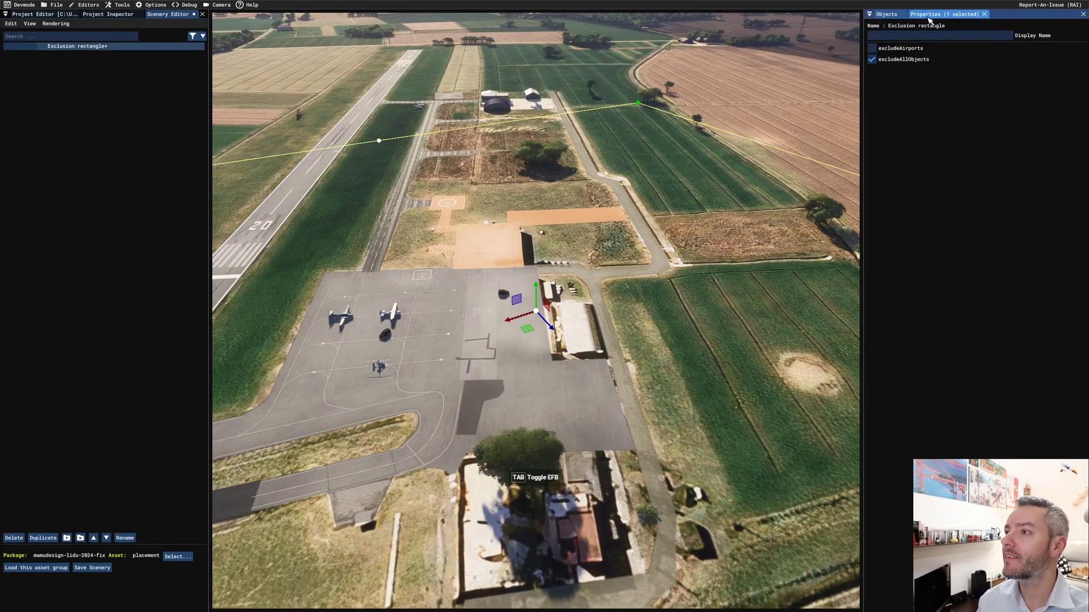
pyautogui.click(872, 60)
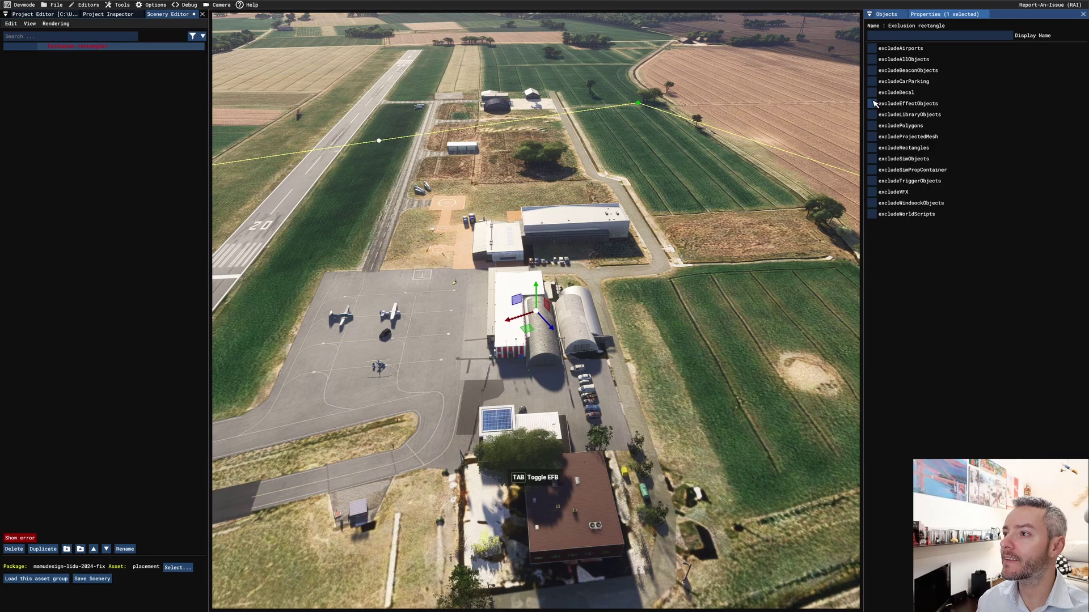
pyautogui.click(872, 169)
# Step: Examine the hangars, apron, helipad area and runway side from several angles to judge what the exclusion rectangle removes
pyautogui.scroll(-3, 646, 283)
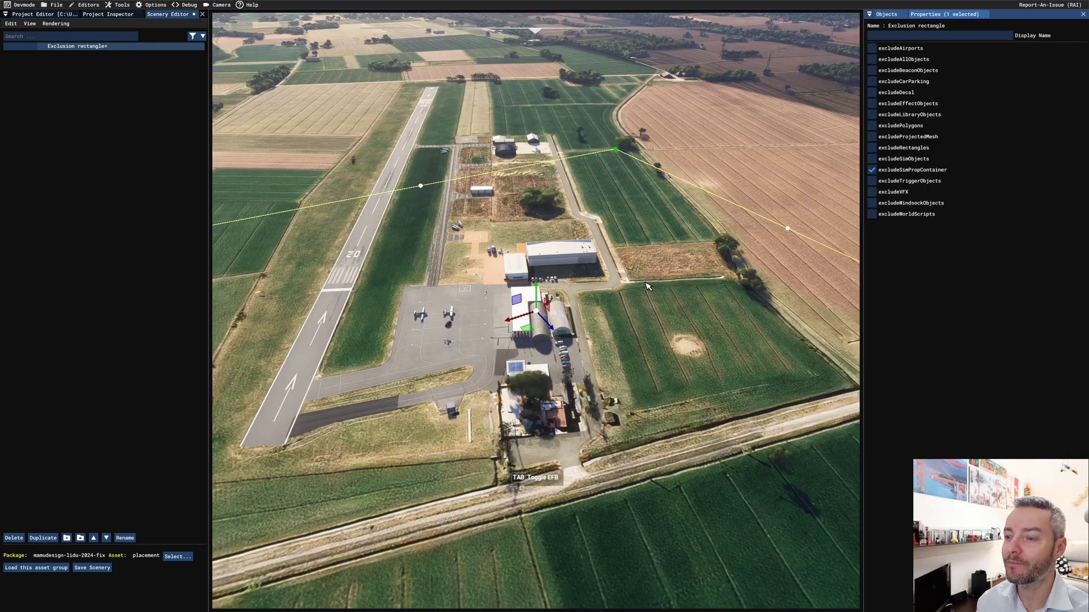
pyautogui.moveTo(645, 283); pyautogui.dragTo(526, 349, button='right')
pyautogui.scroll(3, 610, 259)
pyautogui.scroll(3, 526, 349)
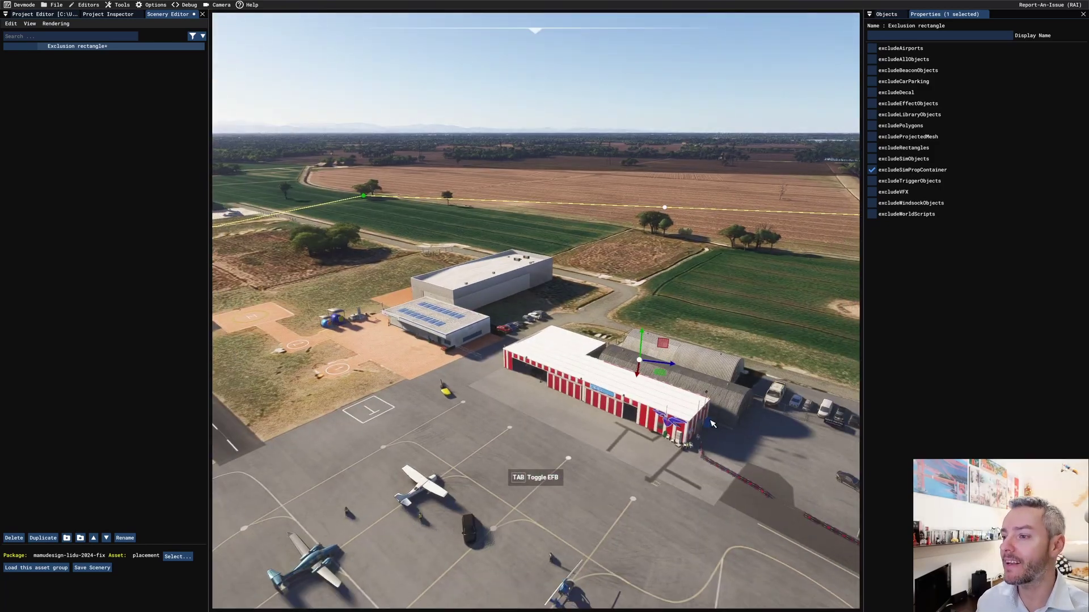
pyautogui.press('s')
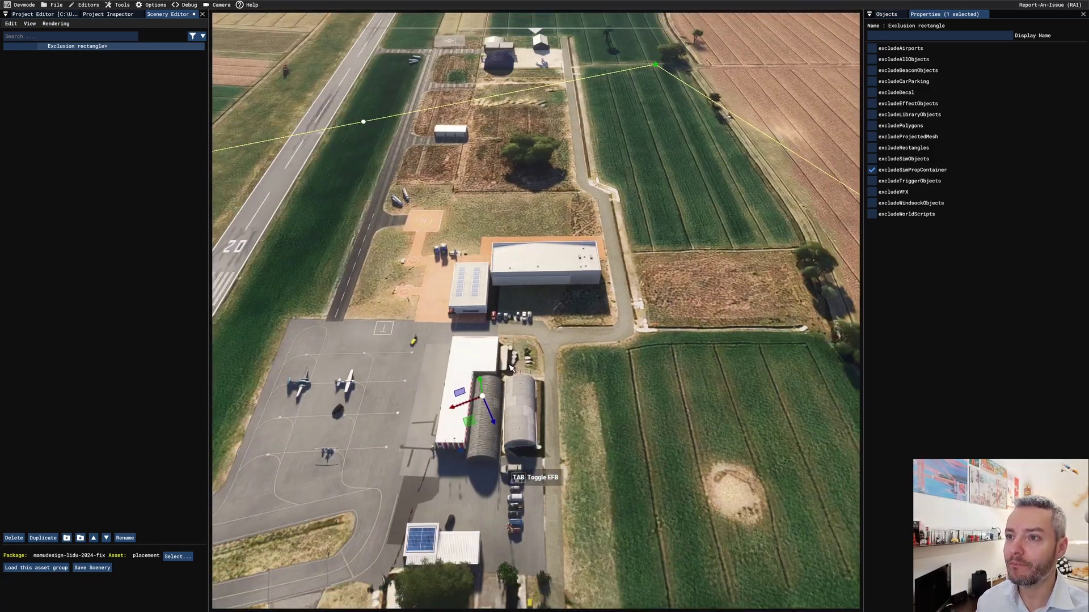
pyautogui.press('w')
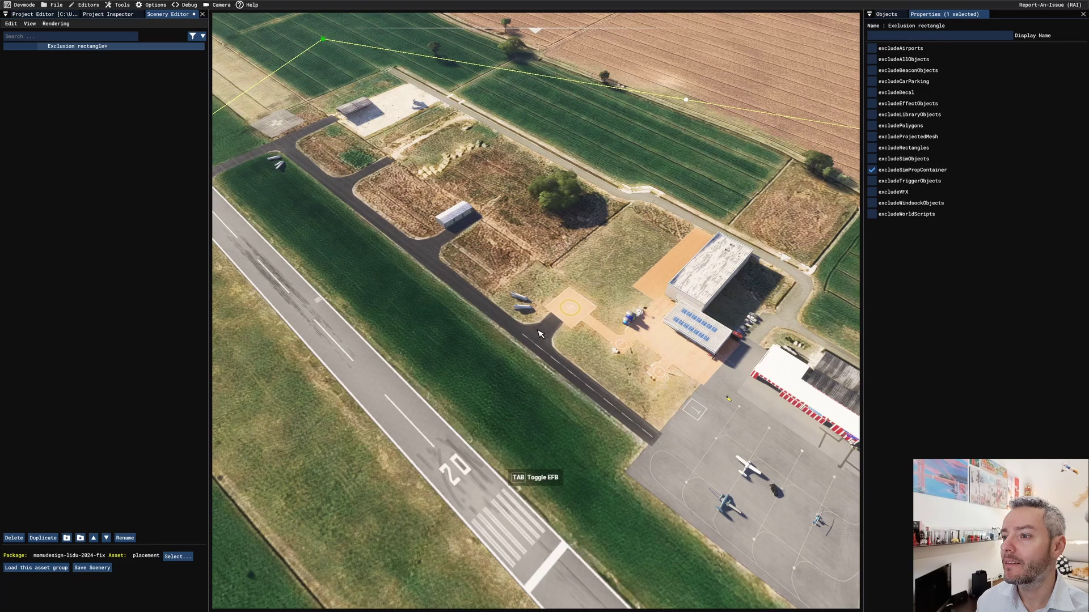
pyautogui.scroll(3, 539, 334)
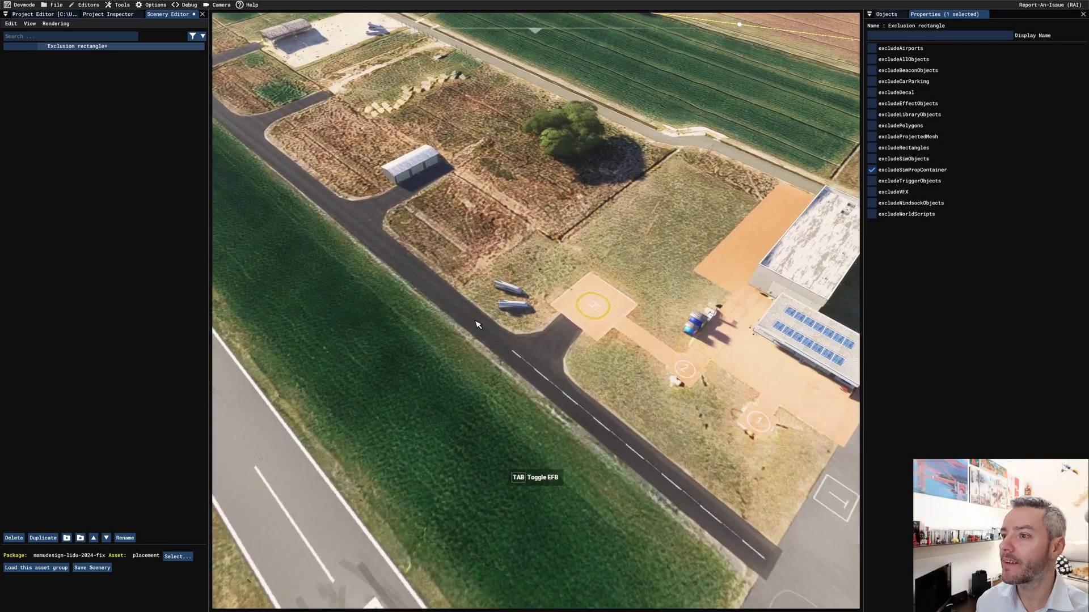
pyautogui.moveTo(476, 323); pyautogui.dragTo(624, 306, button='right')
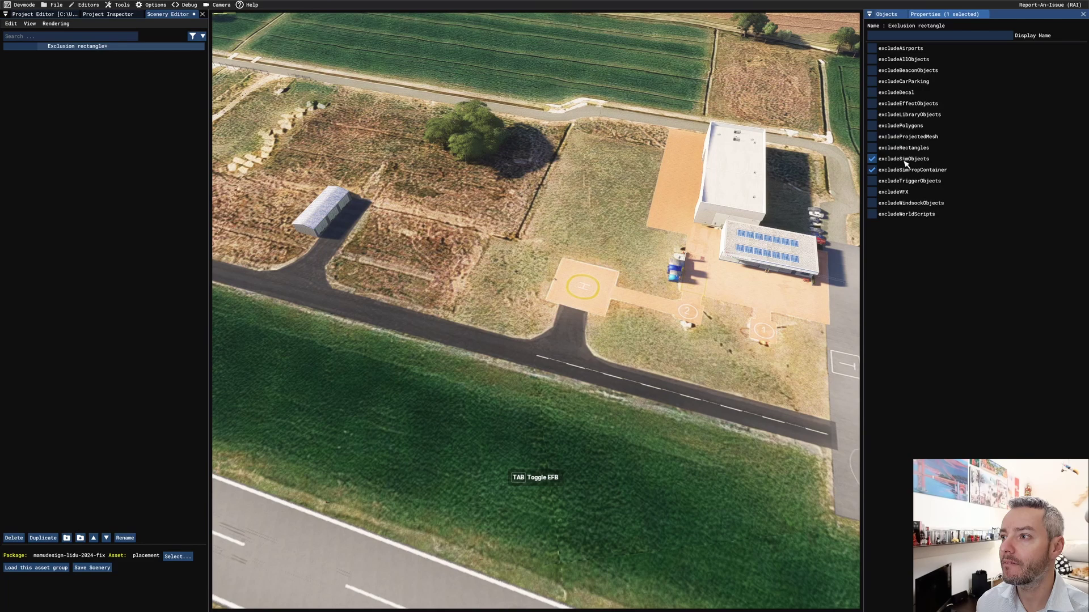
pyautogui.scroll(-4, 763, 241)
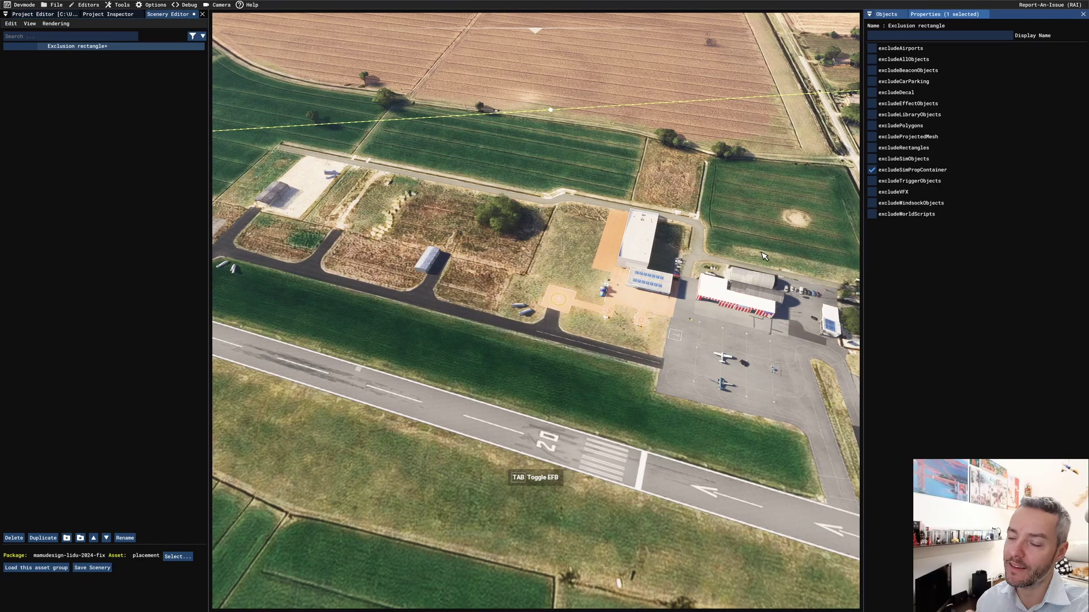
# Step: Examine the exclusion rectangle's coverage along the runway, the windsock on the grass and the whole airport area
pyautogui.scroll(-3, 761, 252)
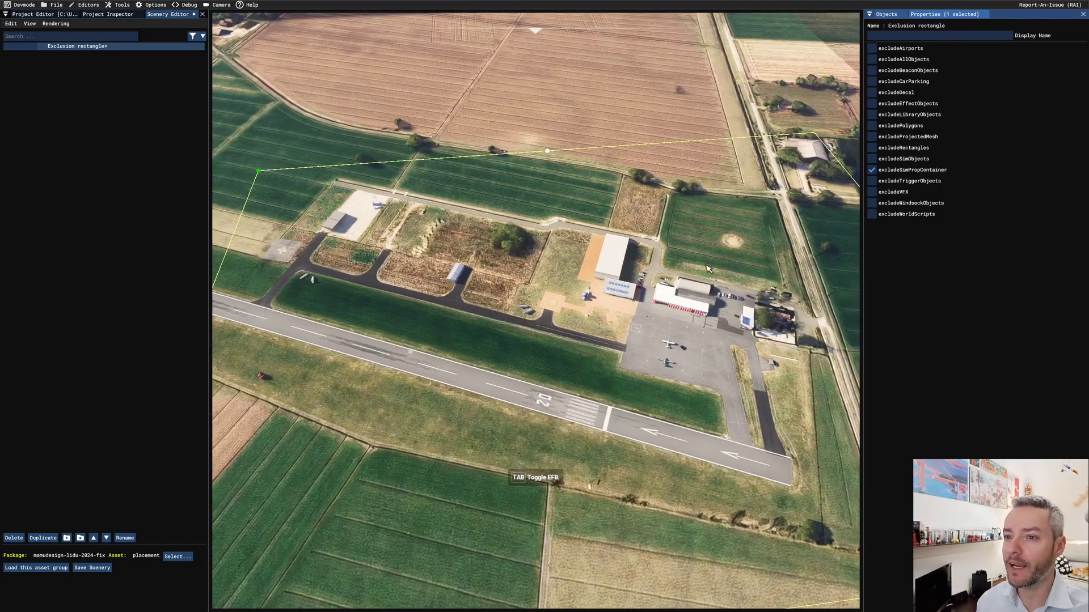
pyautogui.press('a')
pyautogui.press('a')
pyautogui.click(458, 279)
pyautogui.scroll(3, 559, 307)
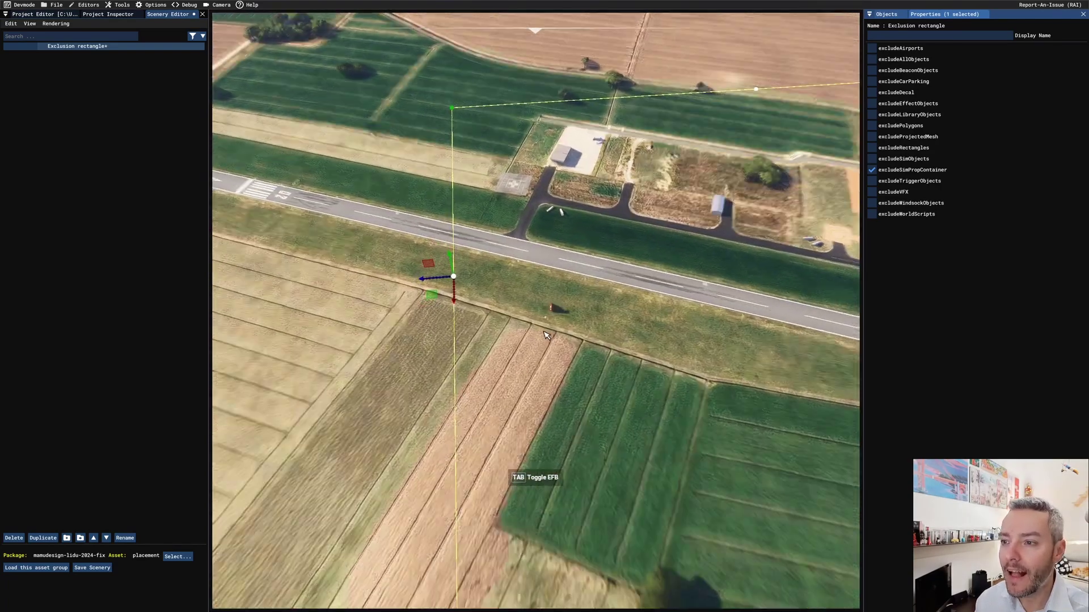
pyautogui.press('w')
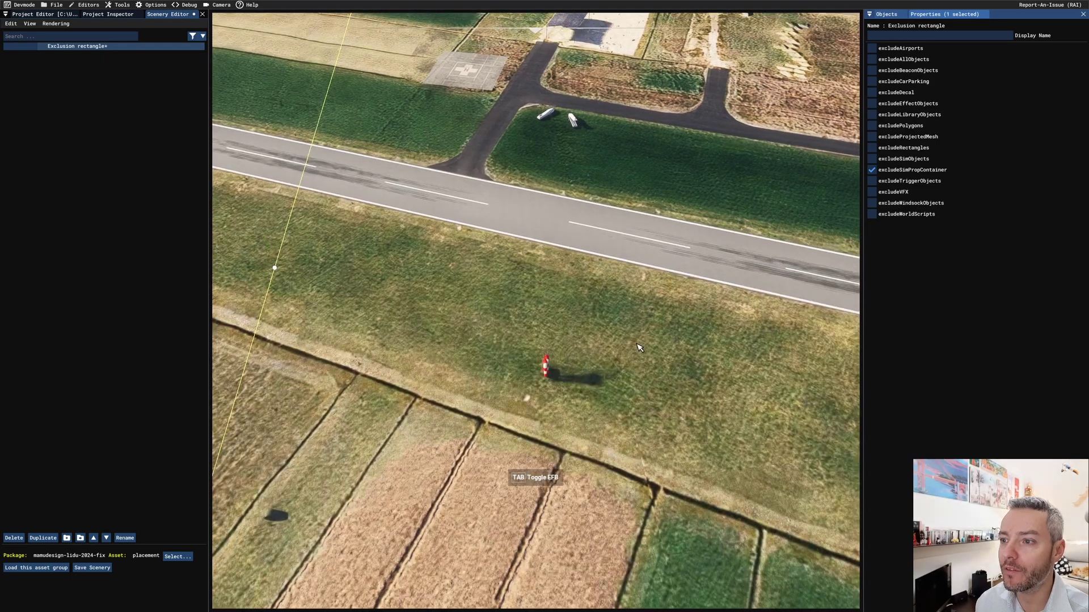
pyautogui.moveTo(636, 345); pyautogui.dragTo(464, 360, button='middle')
pyautogui.scroll(3, 541, 339)
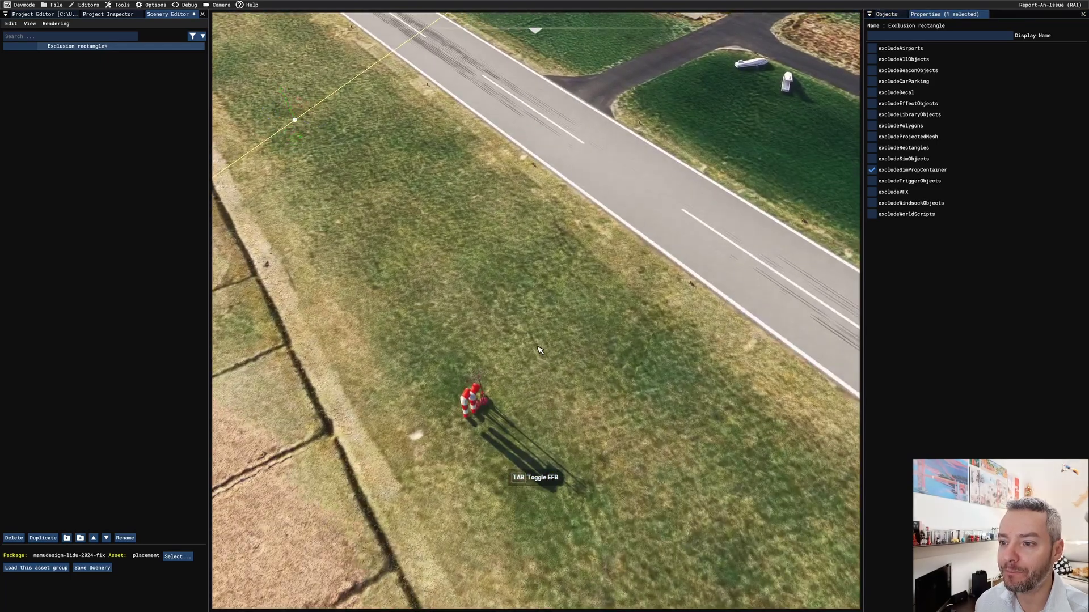
pyautogui.moveTo(538, 342); pyautogui.dragTo(409, 372, button='middle')
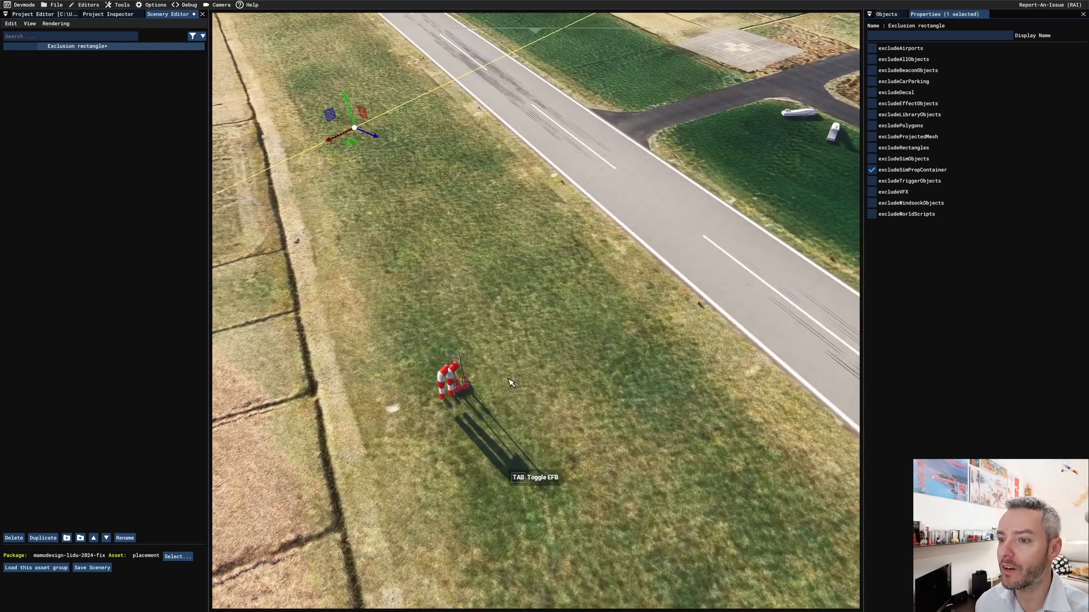
pyautogui.scroll(-3, 544, 379)
pyautogui.press('s')
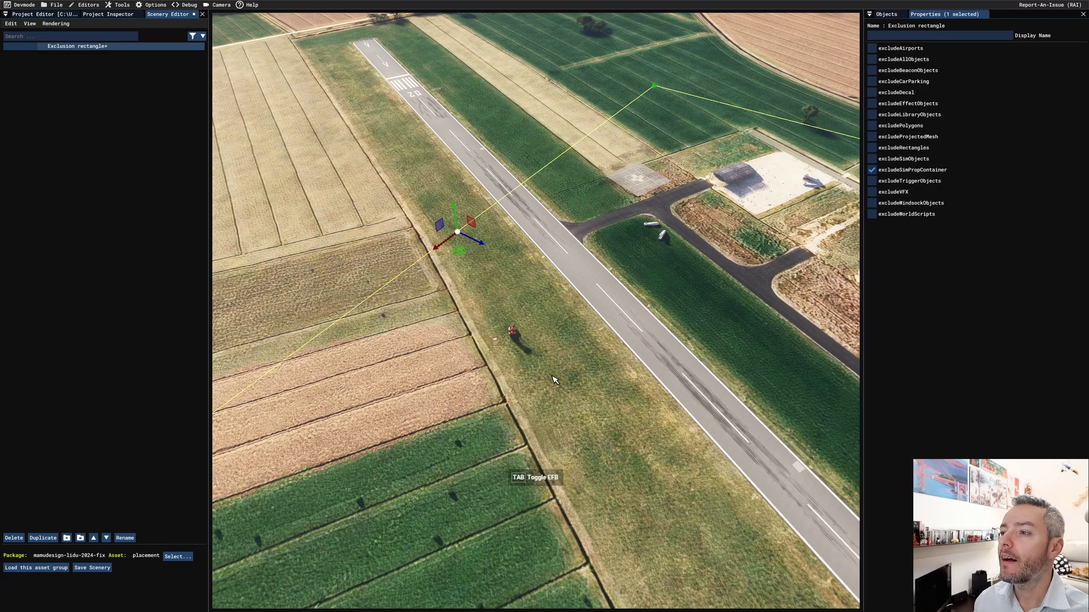
pyautogui.press('d')
pyautogui.press('s')
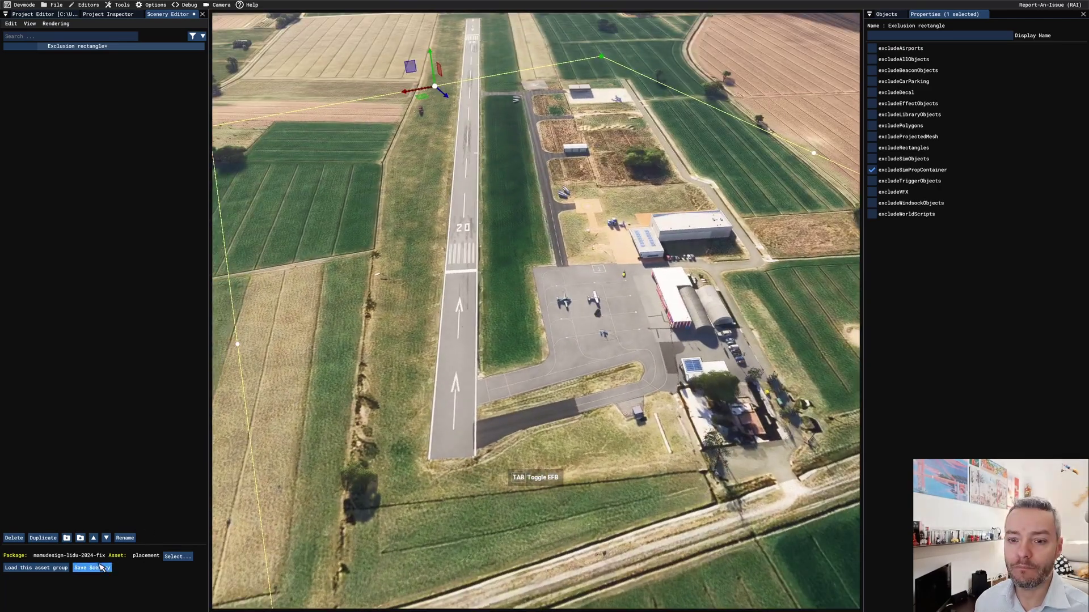
# Step: Save the scenery as lidu-2024-fix in the project's PackageSources/Scenery/lidu-2024-fix/placement folder
pyautogui.click(92, 568)
pyautogui.doubleClick(448, 203)
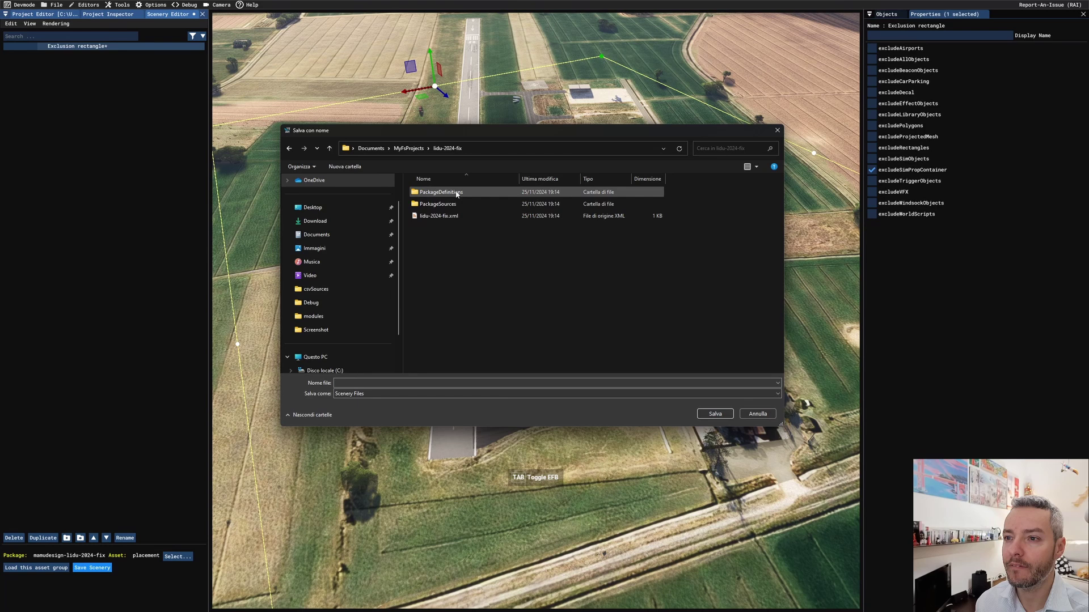
pyautogui.doubleClick(446, 204)
pyautogui.doubleClick(447, 193)
pyautogui.doubleClick(447, 192)
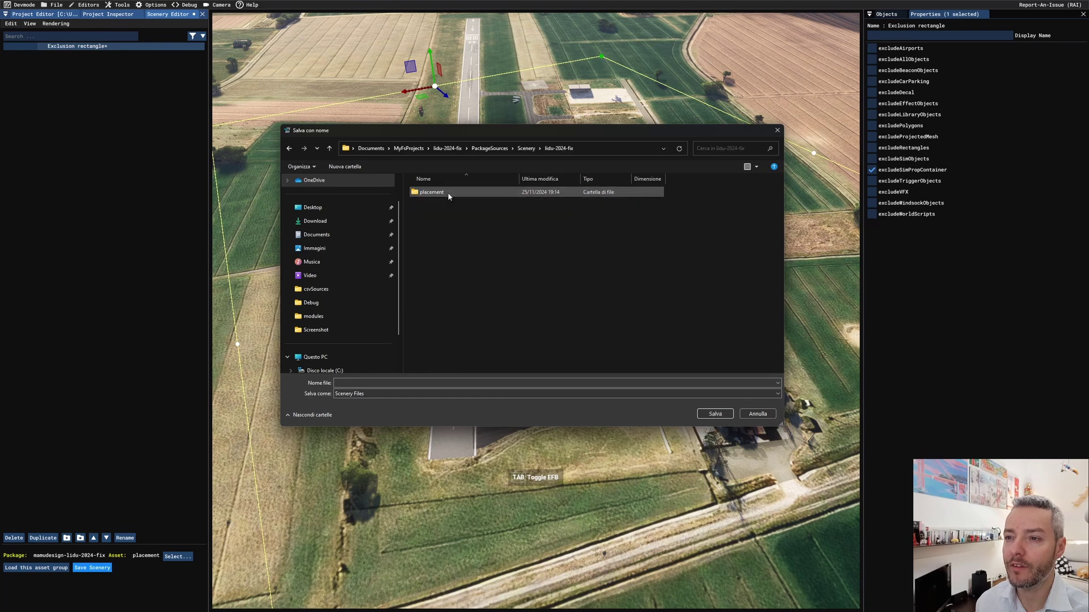
pyautogui.doubleClick(447, 192)
pyautogui.click(411, 382)
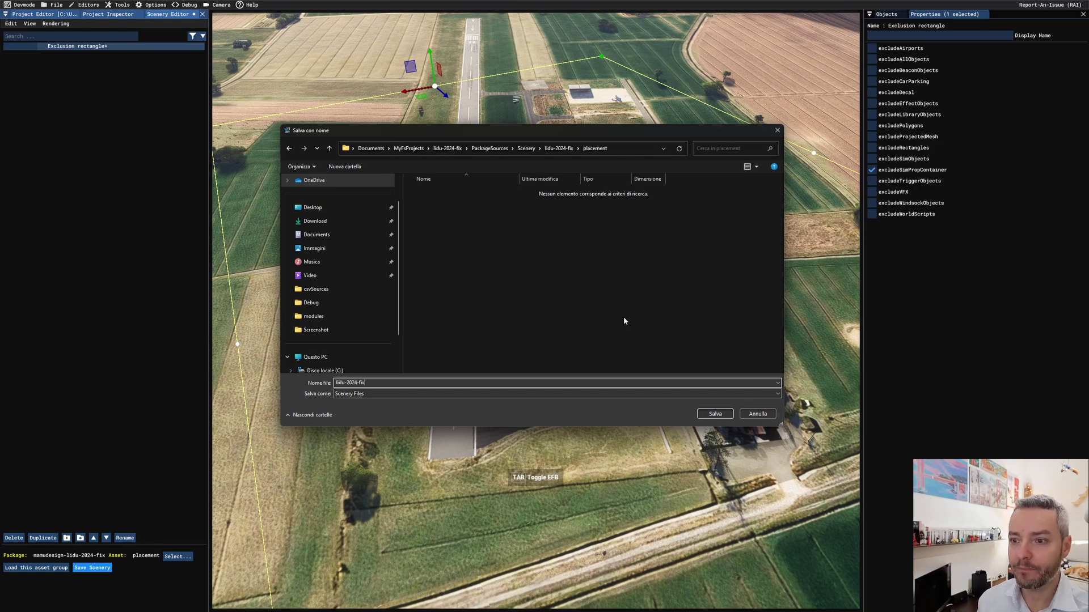
pyautogui.click(714, 414)
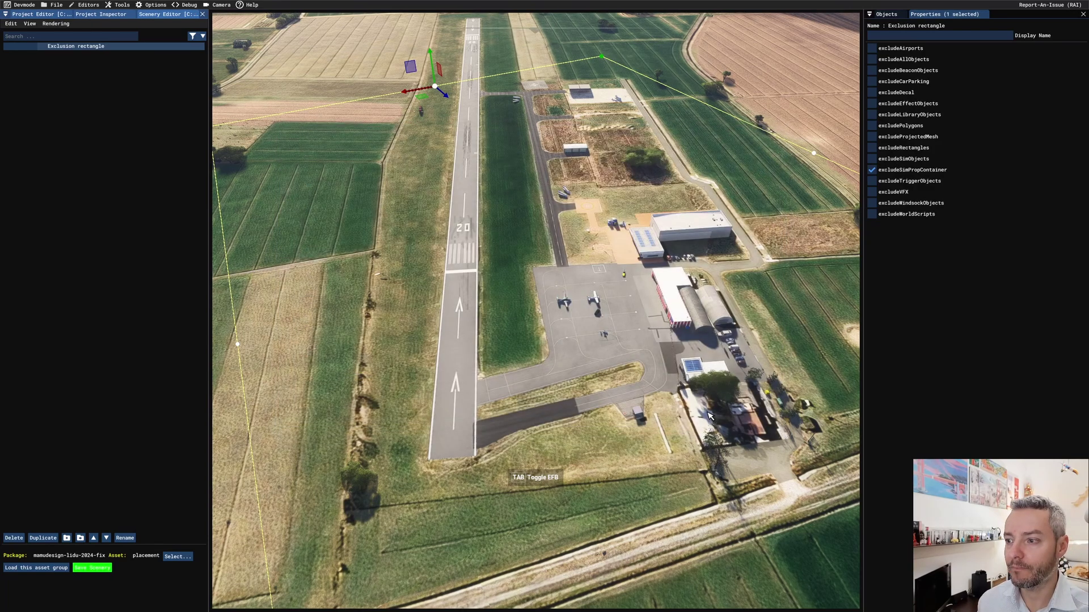
# Step: Build the lidu-2024-fix project, then close the console and the Project Editor
pyautogui.click(25, 15)
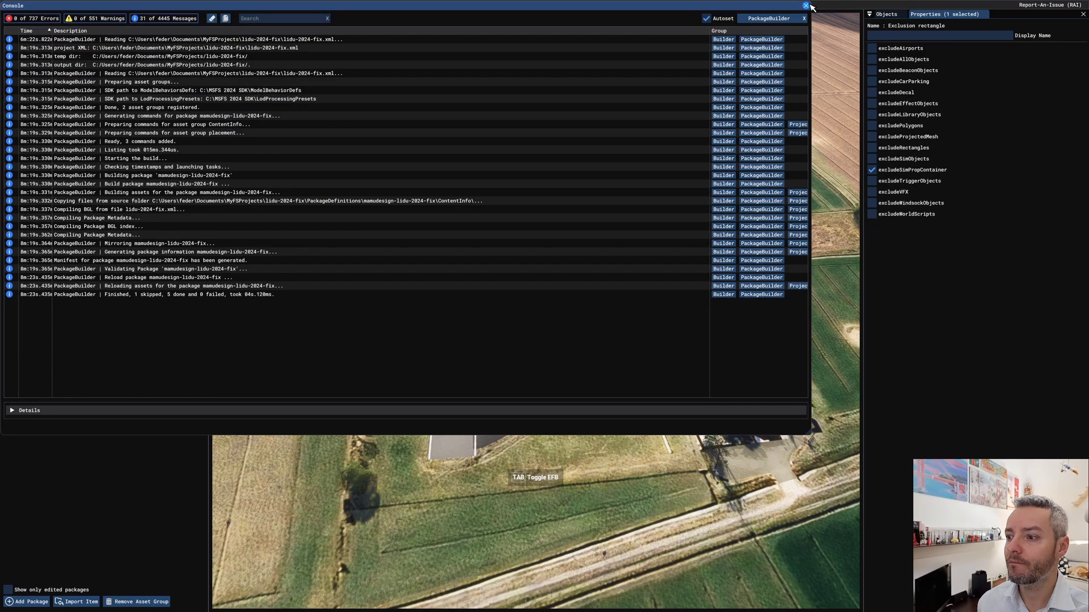
pyautogui.click(808, 5)
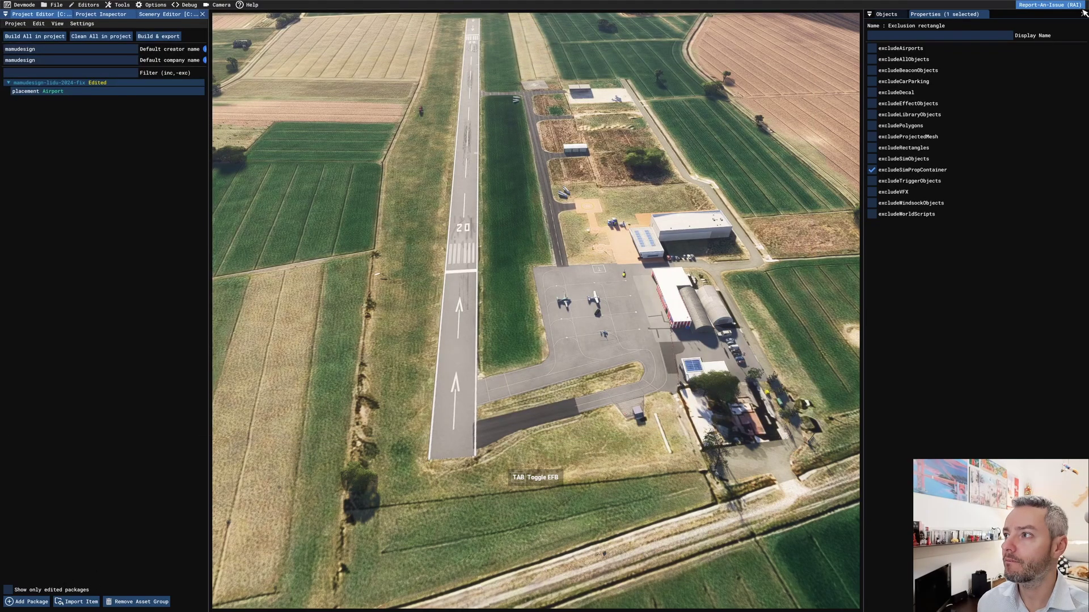
pyautogui.click(202, 14)
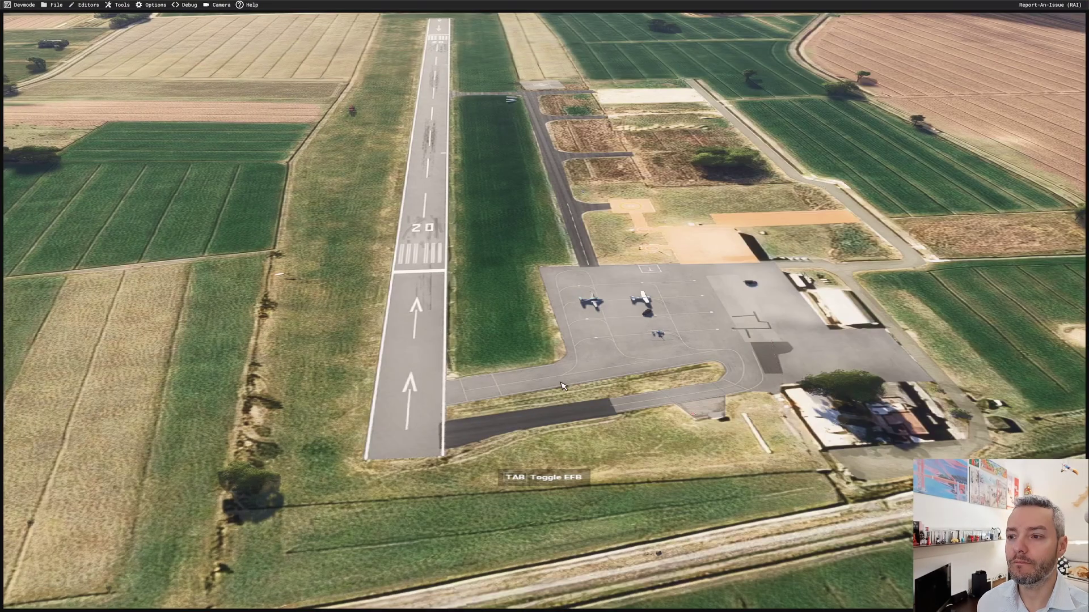
pyautogui.press('Escape')
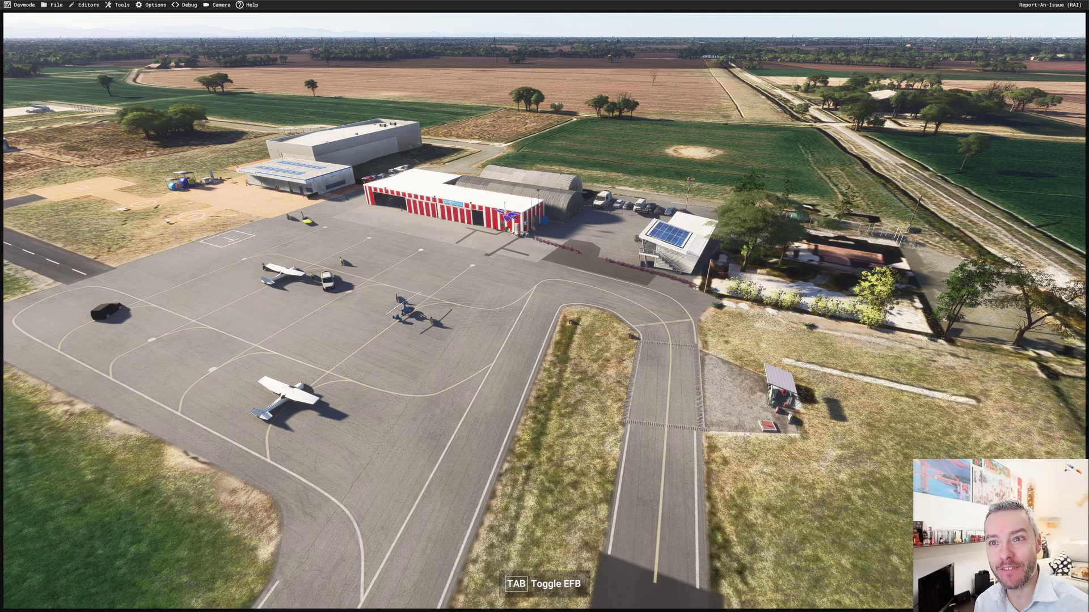
# Step: Switch to the Community folder in File Explorer, check the mamudesign-airport-lidu and mamudesign-lidu-2024-fix packages, and return to the simulator to inspect the airport
pyautogui.hotkey('alt', 'Tab')
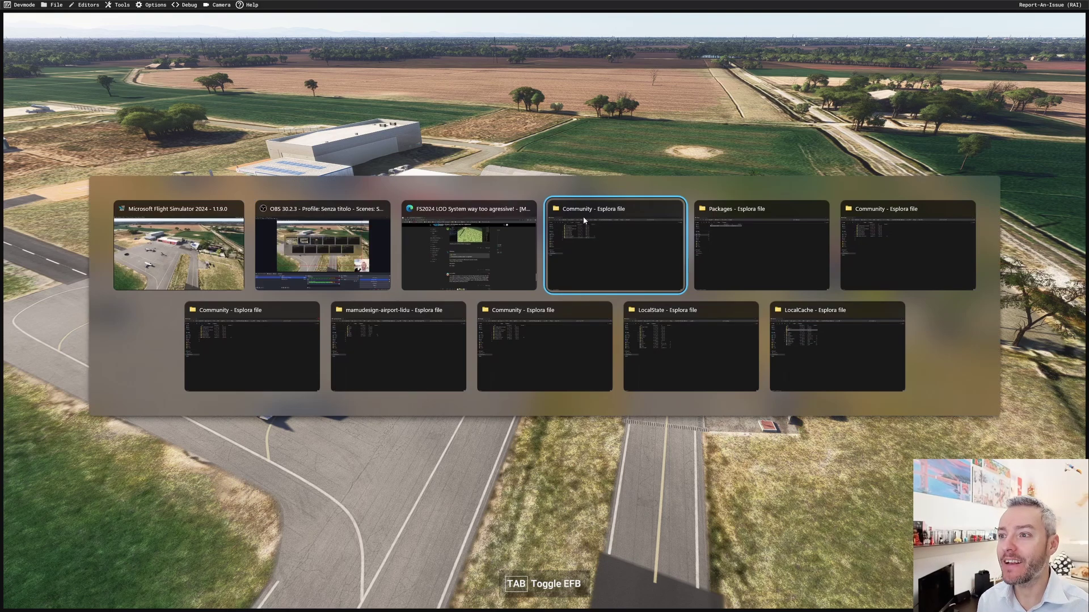
pyautogui.hotkey('alt', 'Tab')
pyautogui.hotkey('alt', 'Tab')
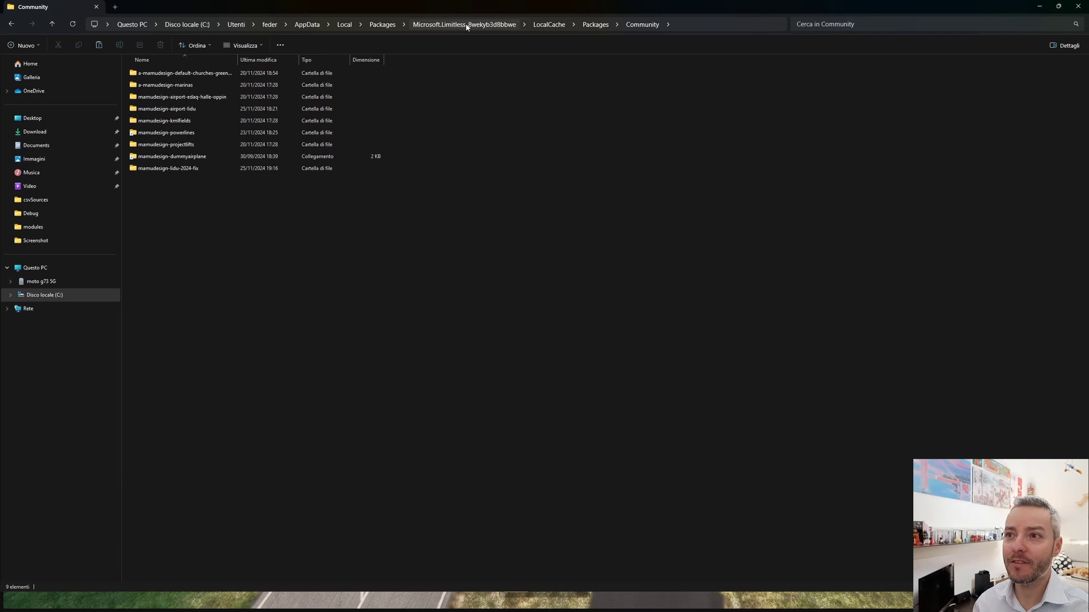
pyautogui.click(200, 110)
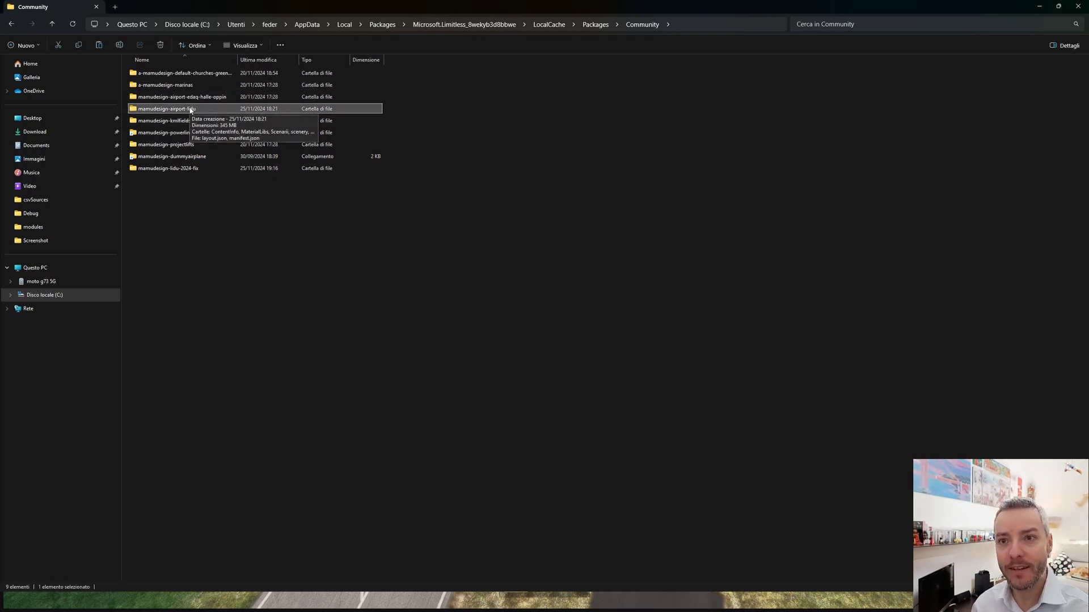
pyautogui.click(189, 172)
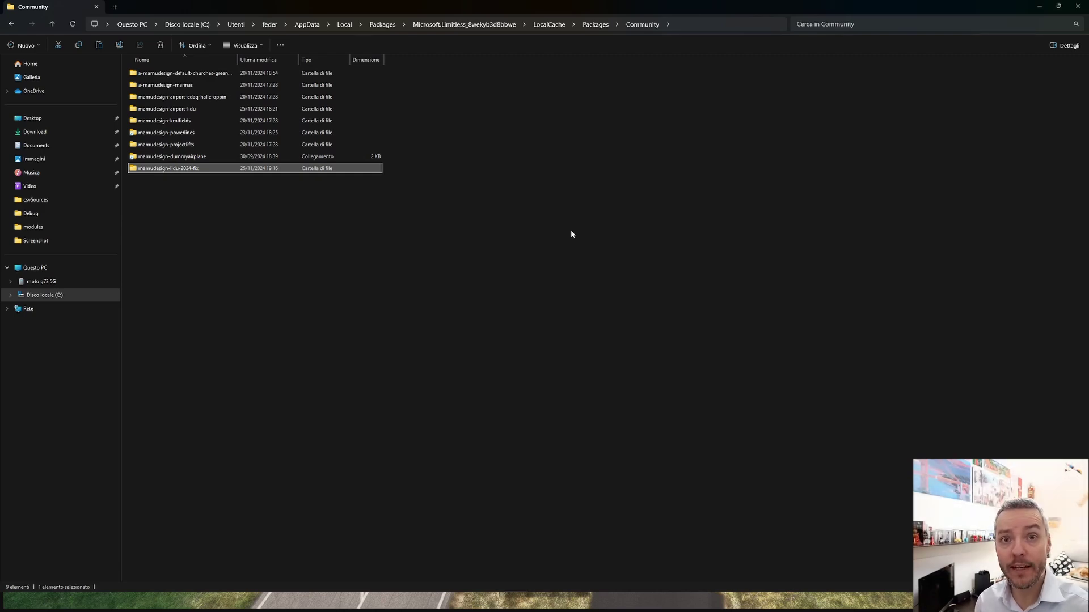
pyautogui.hotkey('alt', 'Tab')
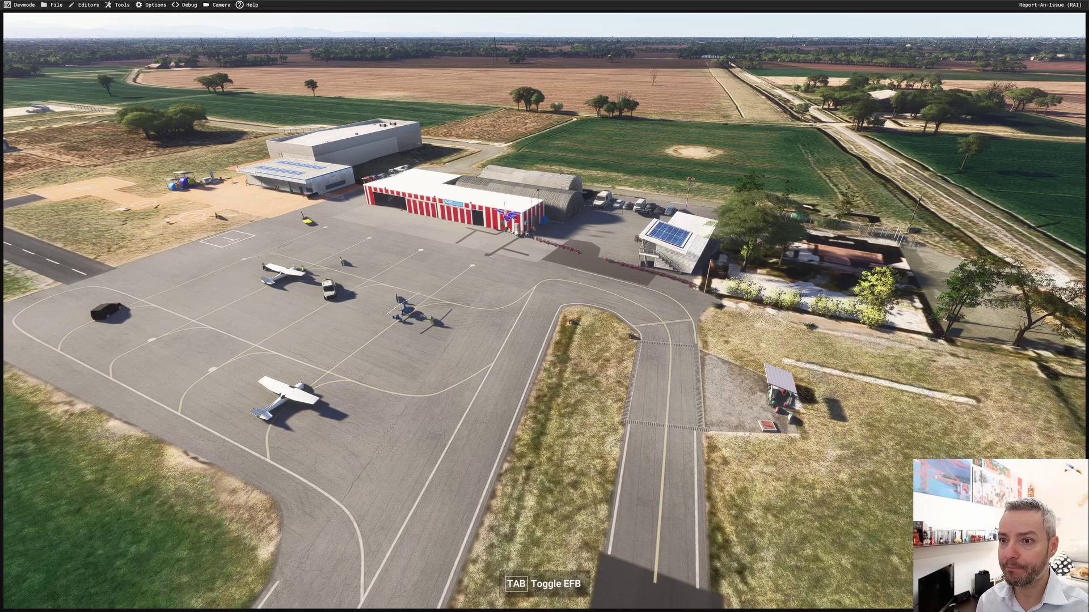
pyautogui.moveTo(420, 336); pyautogui.dragTo(565, 455, button='right')
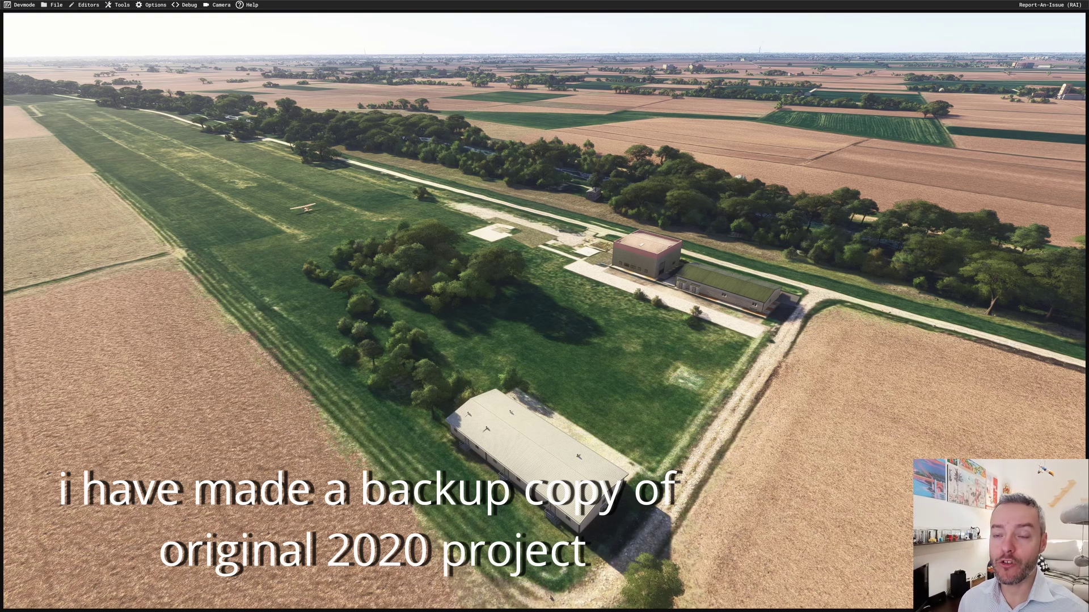
# Step: Open the project file lidl-legnago.xml from the MyFsProjects/lidl-legnago-2024 folder
pyautogui.click(52, 5)
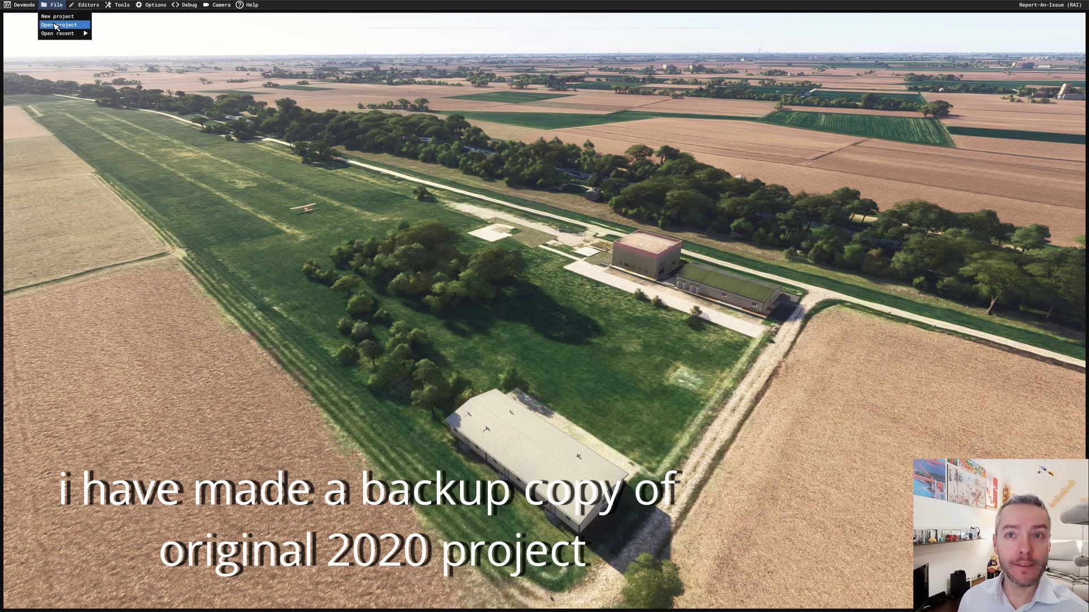
pyautogui.click(55, 25)
pyautogui.click(408, 148)
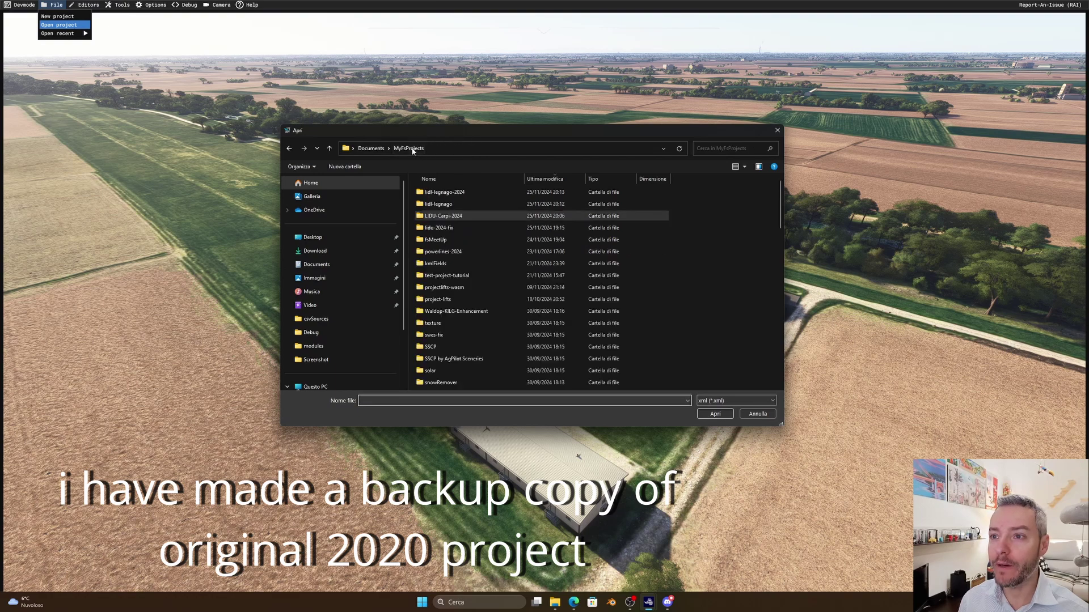
pyautogui.click(457, 203)
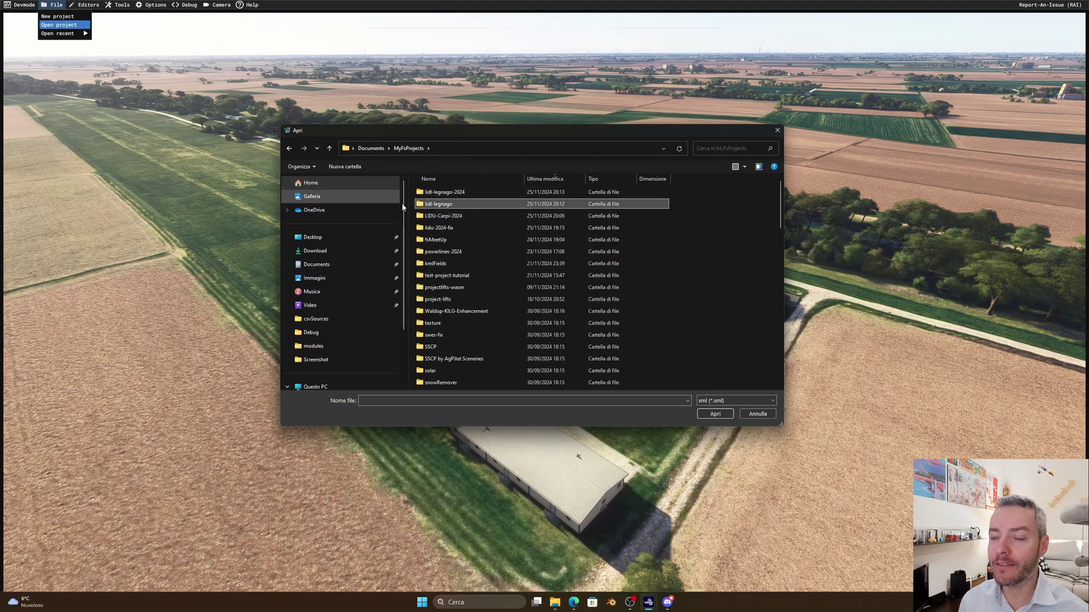
pyautogui.doubleClick(459, 193)
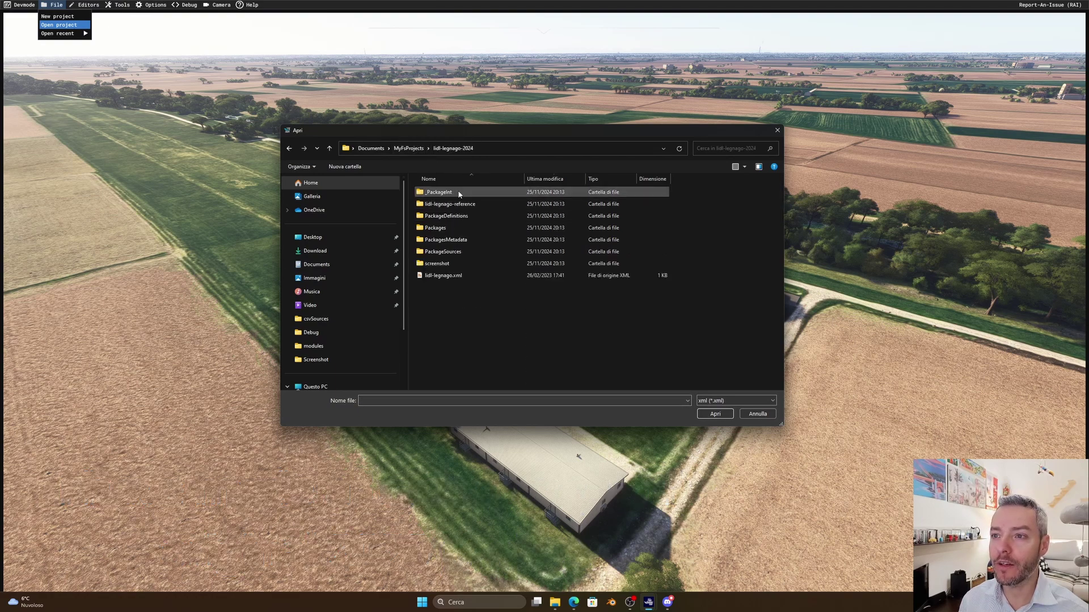
pyautogui.click(457, 277)
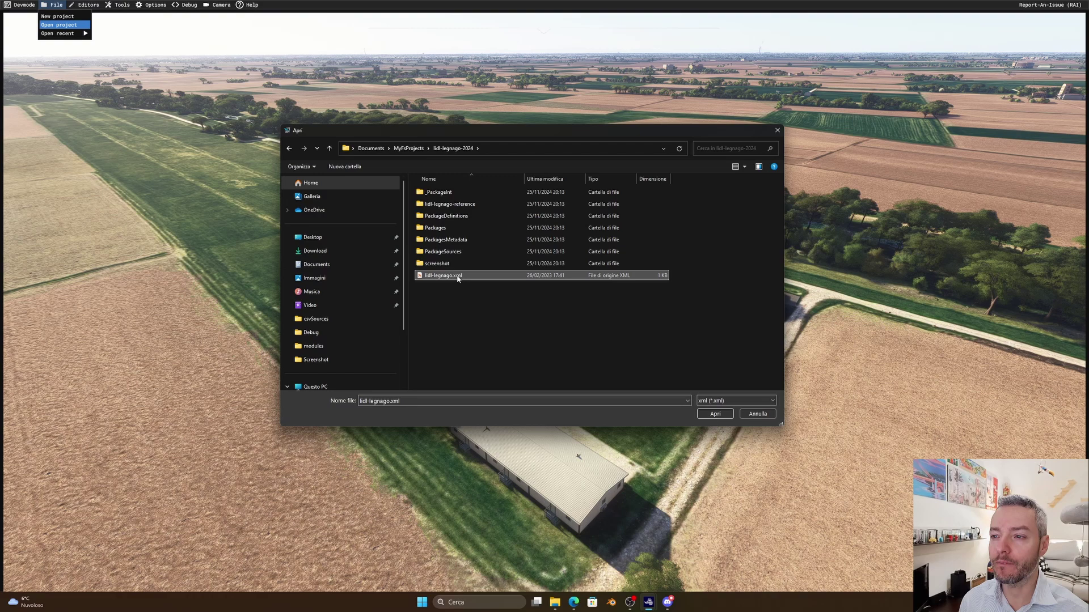
pyautogui.click(714, 414)
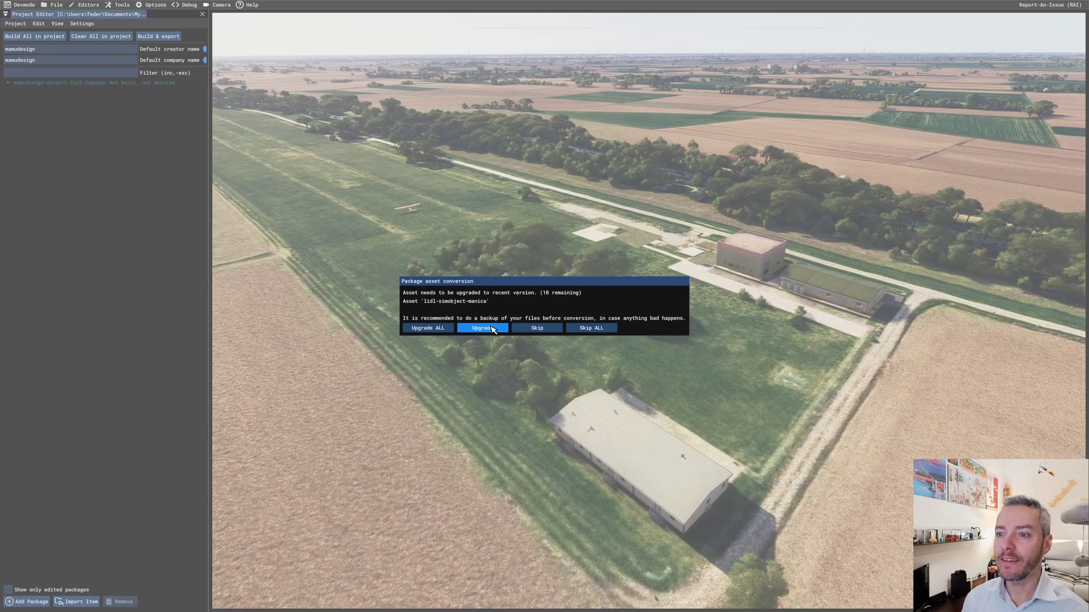
# Step: Upgrade each outdated asset of the lidl-legnago package to the recent version, one at a time
pyautogui.click(482, 328)
pyautogui.click(482, 328)
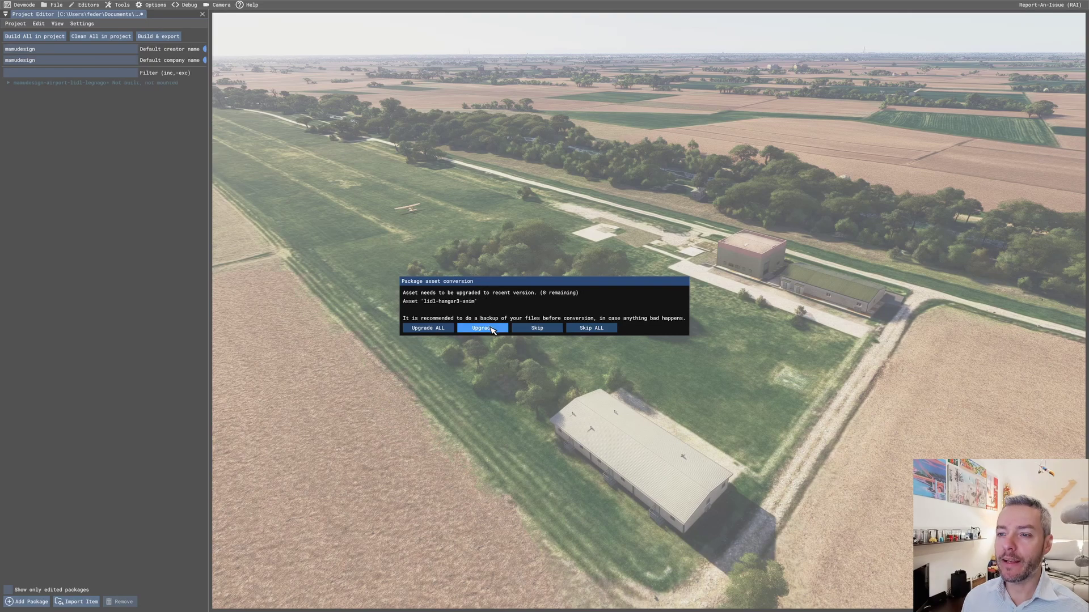
pyautogui.click(482, 328)
pyautogui.click(492, 328)
pyautogui.click(491, 328)
pyautogui.click(491, 328)
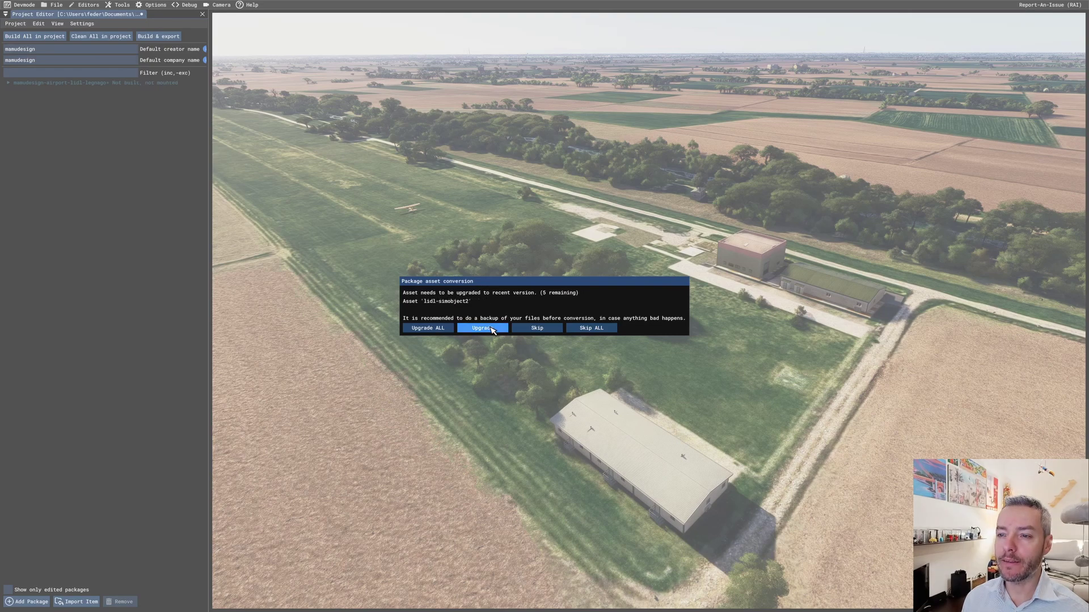
pyautogui.click(491, 328)
pyautogui.click(491, 329)
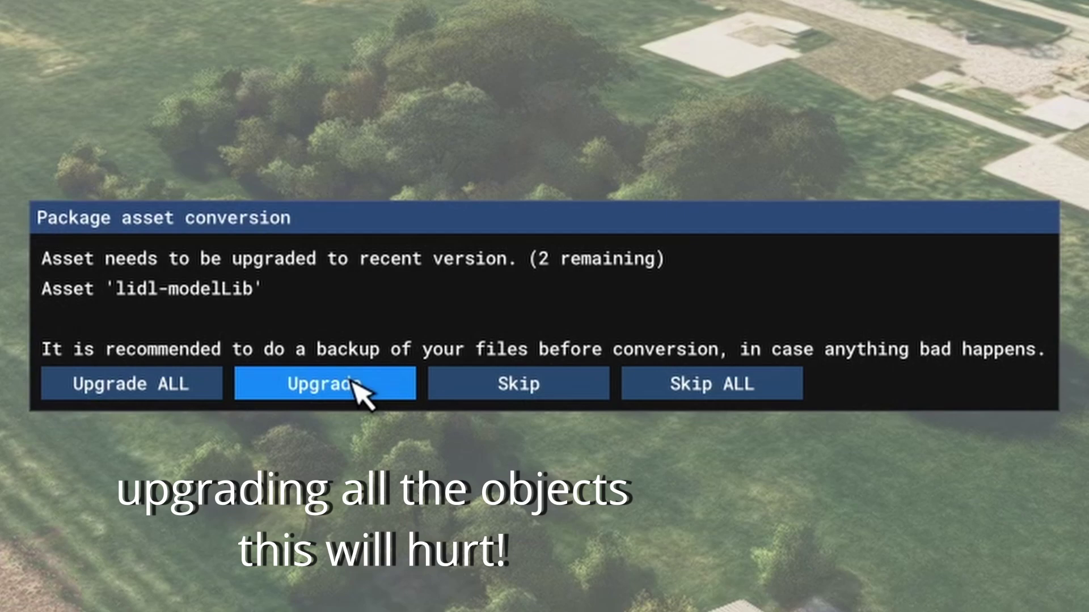
pyautogui.click(356, 386)
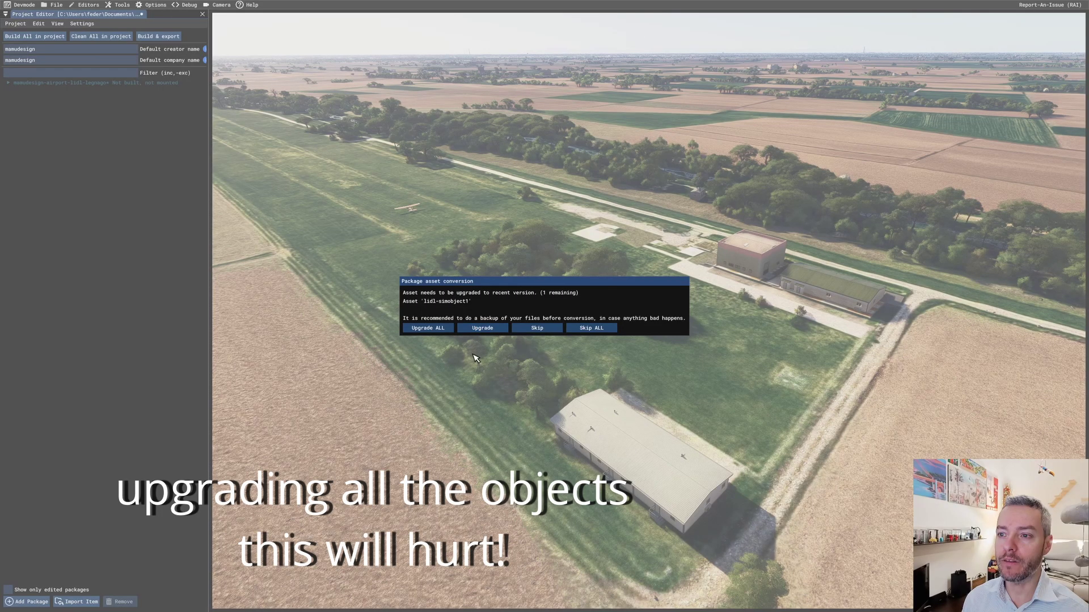
pyautogui.click(491, 328)
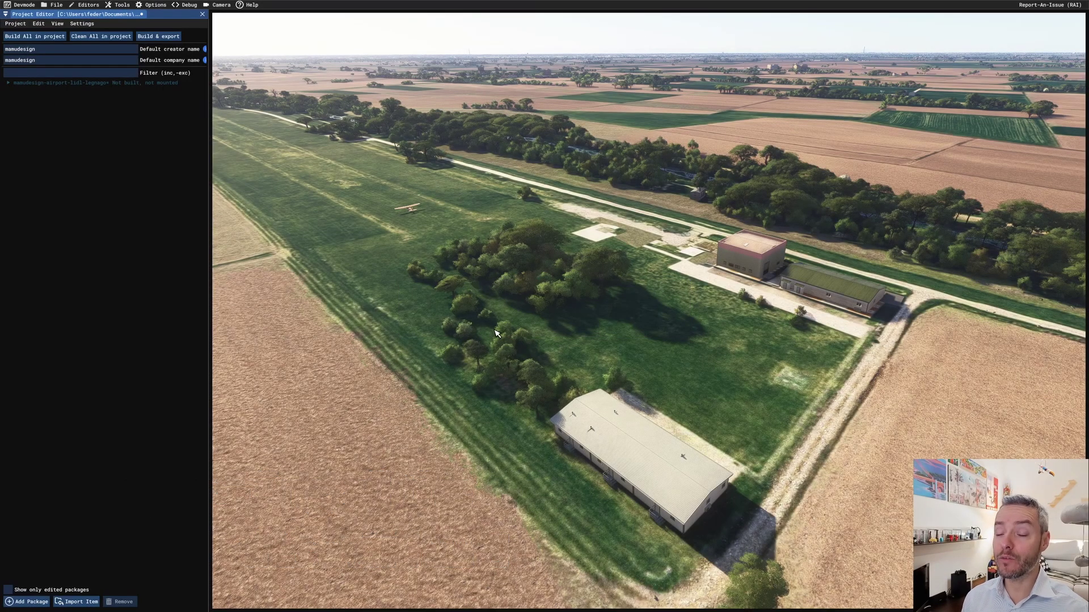
# Step: Load the lidl-placement asset group into the Scenery Editor through the Project Inspector
pyautogui.click(9, 82)
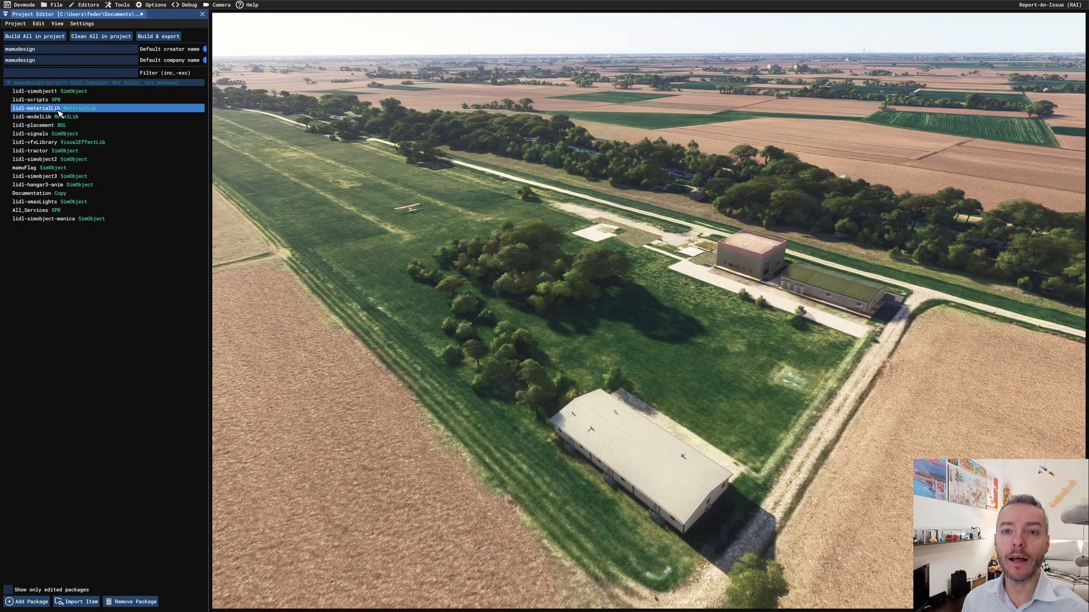
pyautogui.click(46, 124)
pyautogui.click(82, 24)
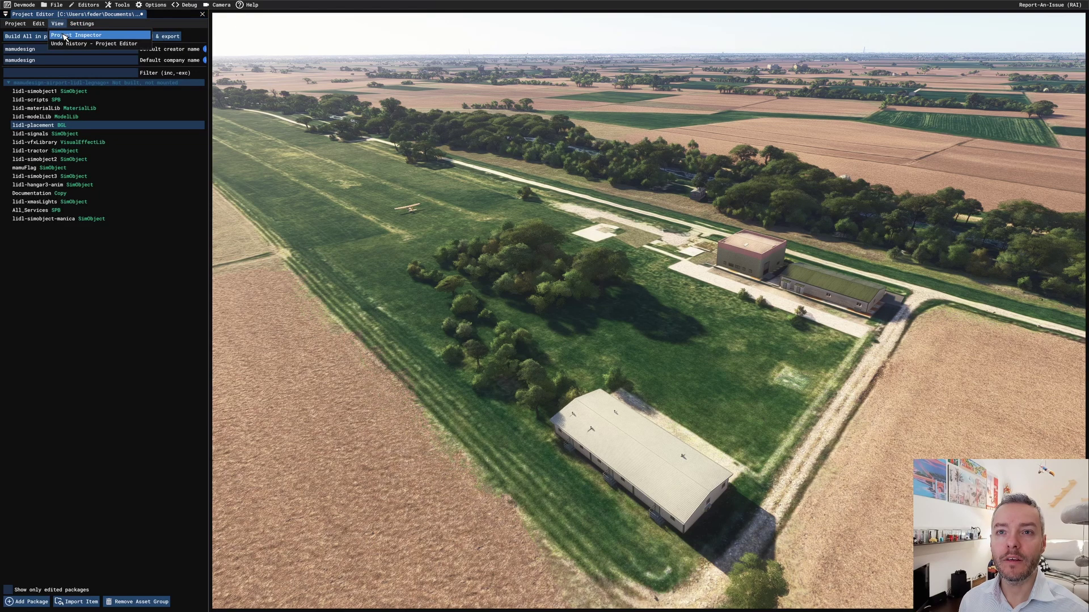
pyautogui.click(64, 36)
pyautogui.click(26, 71)
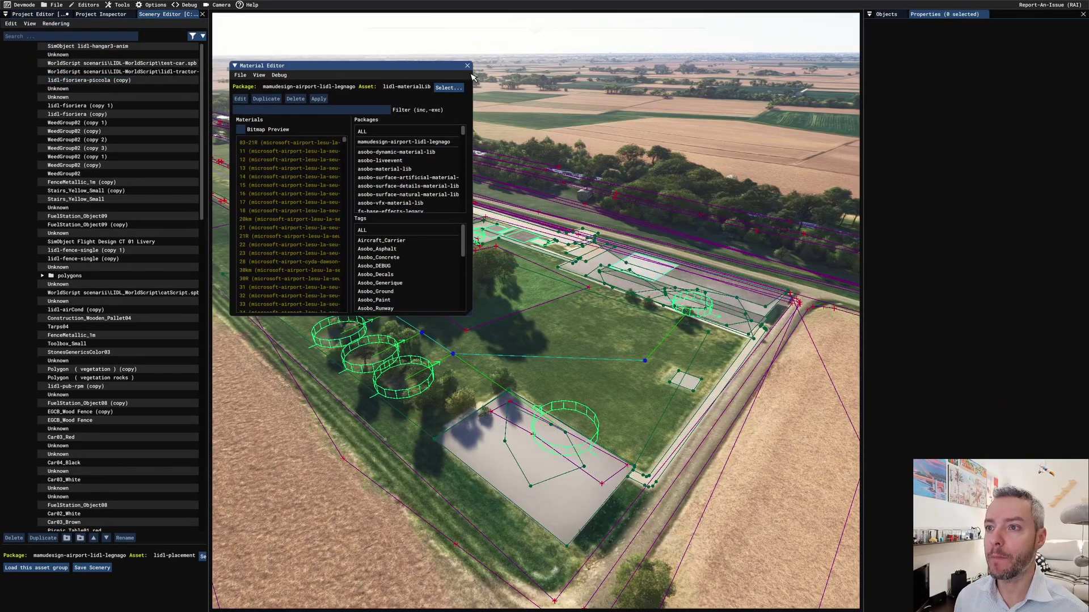
# Step: Close the Material Editor and inspect the airport's aprons, car park and surrounding grass areas
pyautogui.click(467, 66)
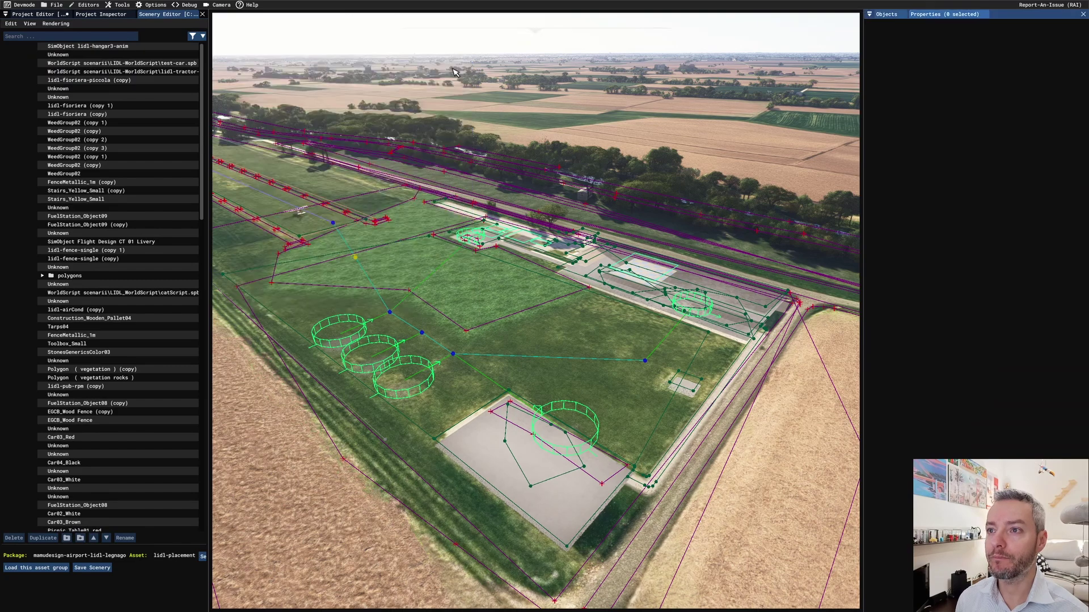
pyautogui.moveTo(493, 291); pyautogui.dragTo(549, 311, button='middle')
pyautogui.scroll(-3, 615, 333)
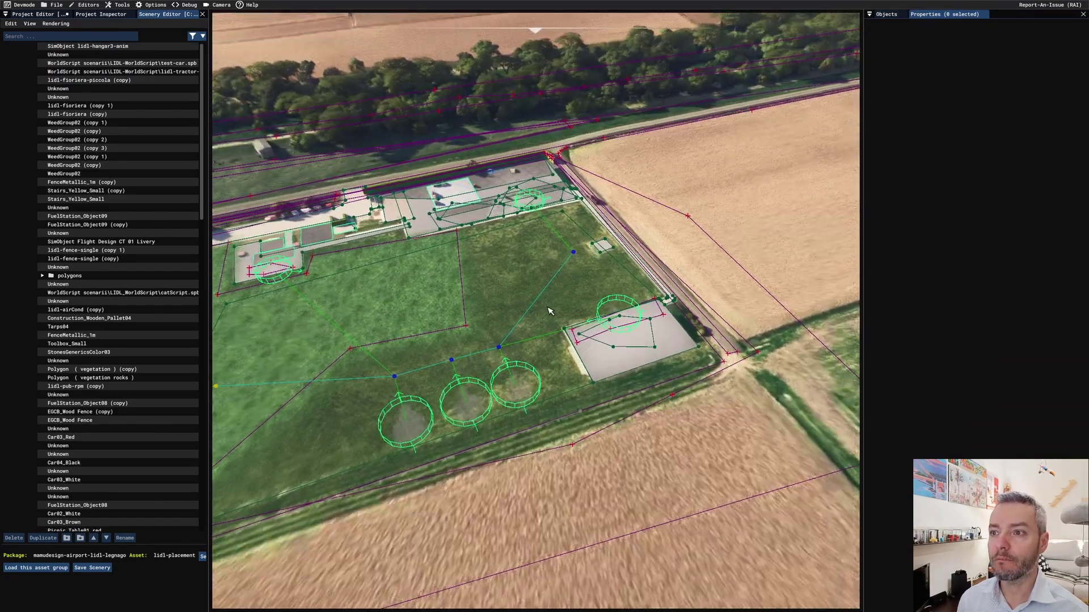
pyautogui.scroll(2, 549, 300)
pyautogui.moveTo(491, 262); pyautogui.dragTo(569, 333, button='middle')
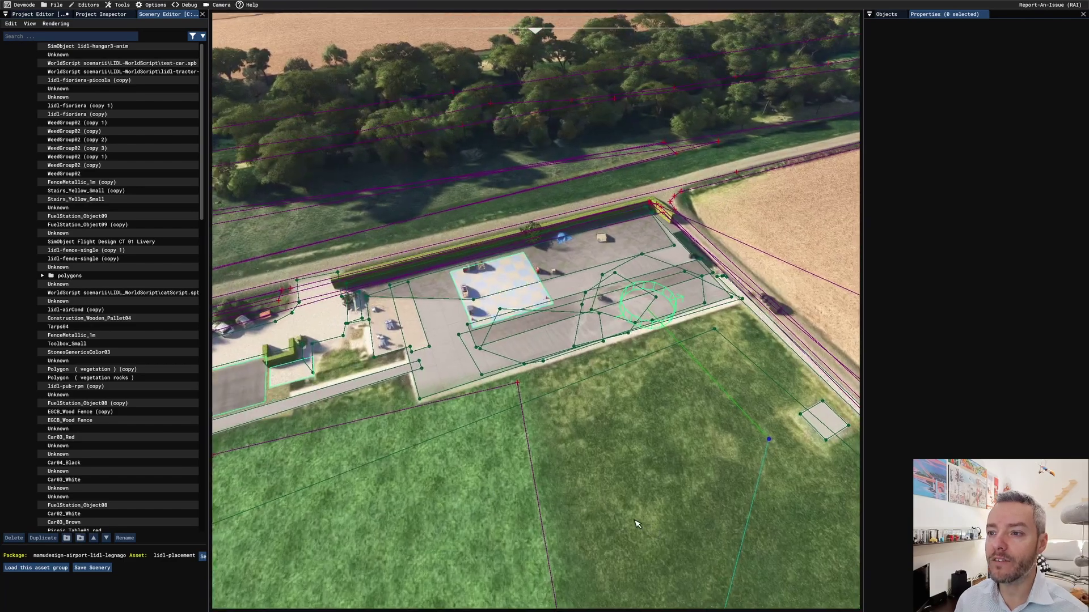
pyautogui.scroll(4, 569, 333)
pyautogui.scroll(-8, 701, 242)
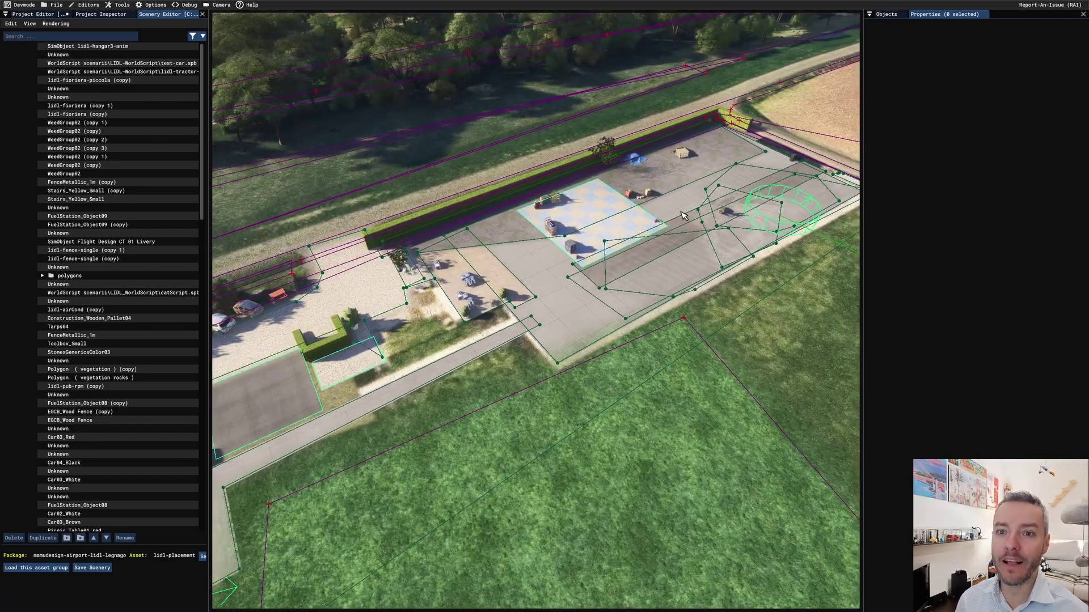
# Step: Focus on the Unknown object listed just above the polygons folder and inspect the area around it from several angles
pyautogui.doubleClick(65, 269)
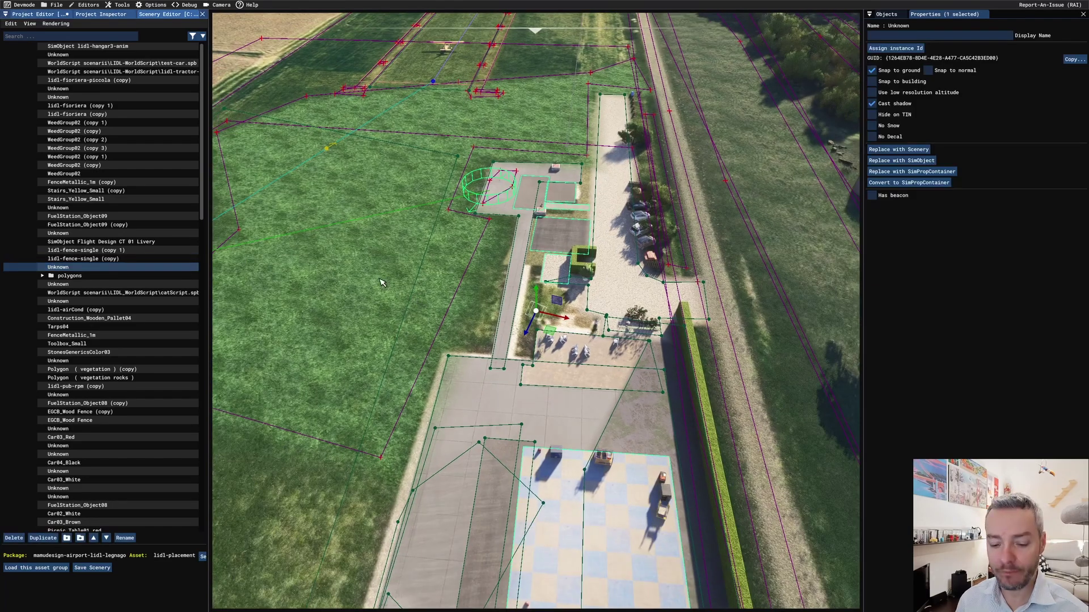
pyautogui.moveTo(382, 282); pyautogui.dragTo(583, 323, button='middle')
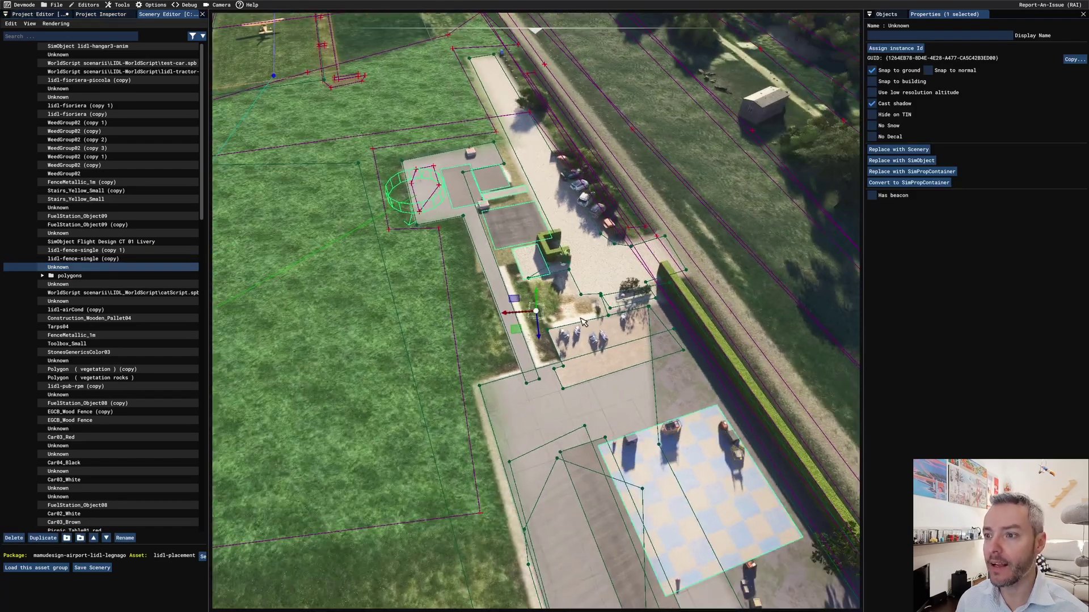
pyautogui.moveTo(522, 245); pyautogui.dragTo(802, 343, button='right')
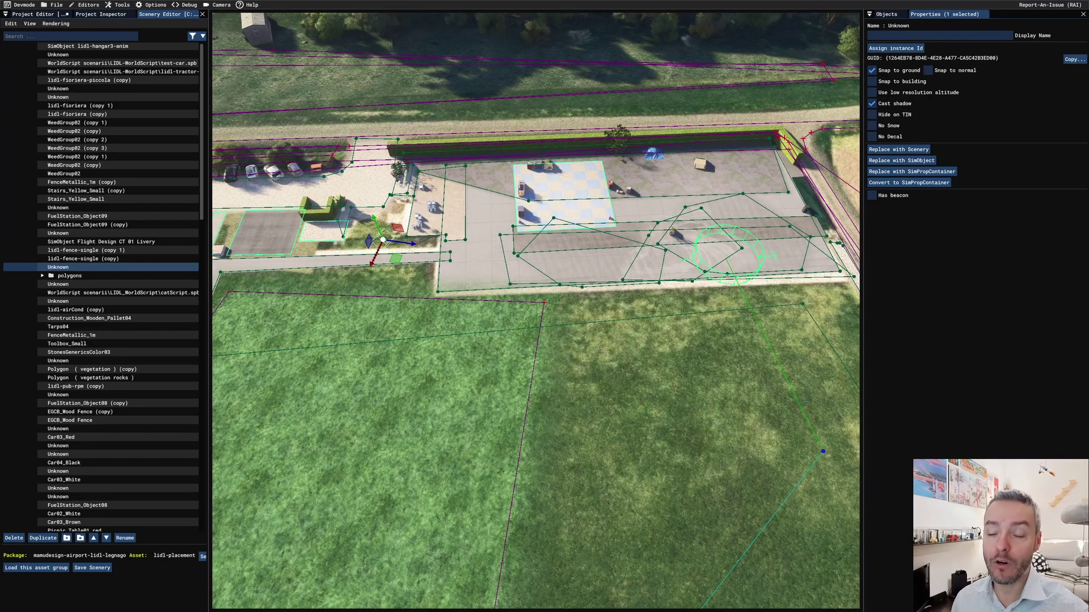
pyautogui.scroll(-3, 679, 384)
pyautogui.moveTo(618, 425); pyautogui.dragTo(216, 69, button='right')
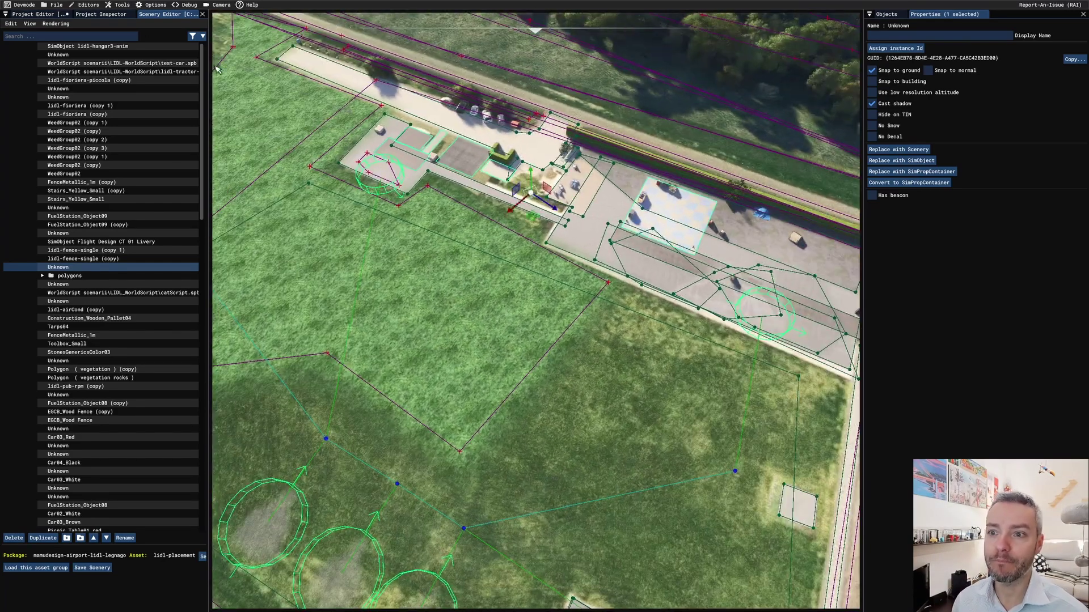
# Step: Build all packages in the project, saving the project before the build
pyautogui.click(37, 14)
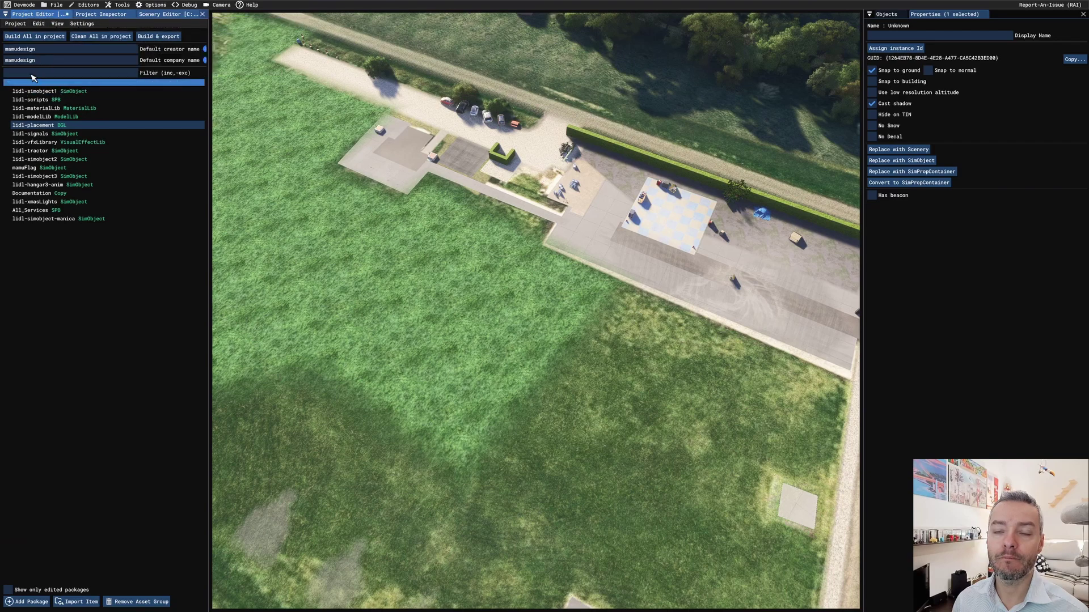
pyautogui.click(47, 38)
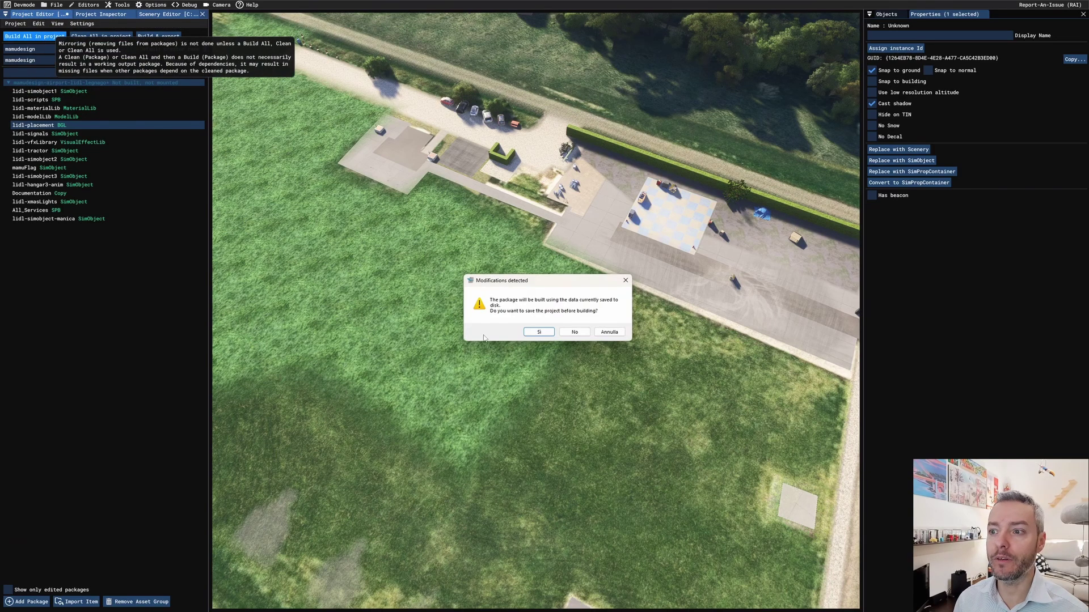
pyautogui.click(539, 333)
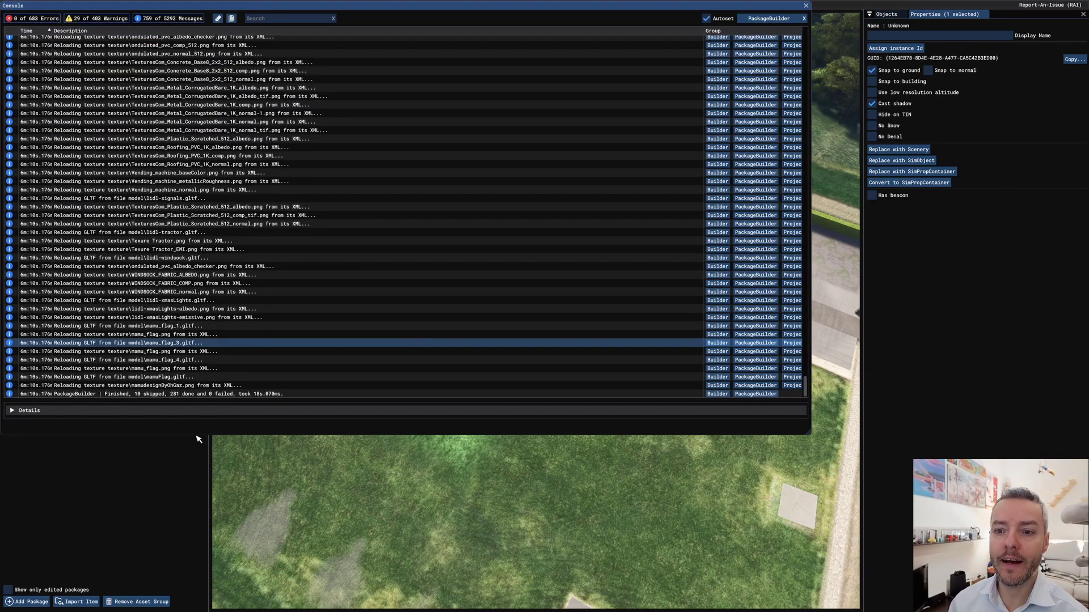
pyautogui.click(176, 394)
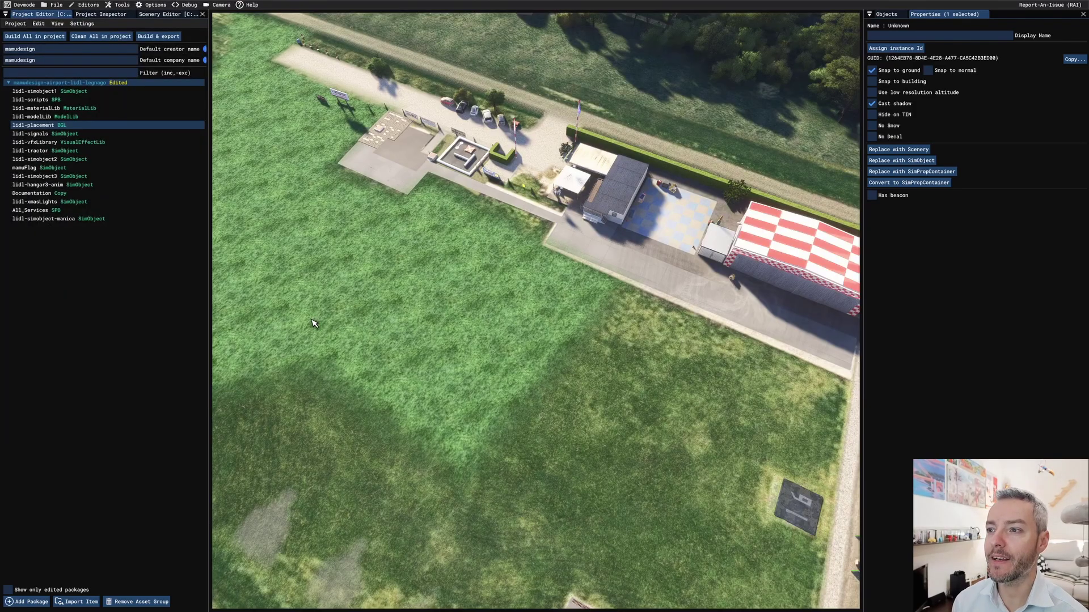
# Step: Inspect the rebuilt airport from near and far to check how the hangars display at different distances
pyautogui.scroll(1, 551, 293)
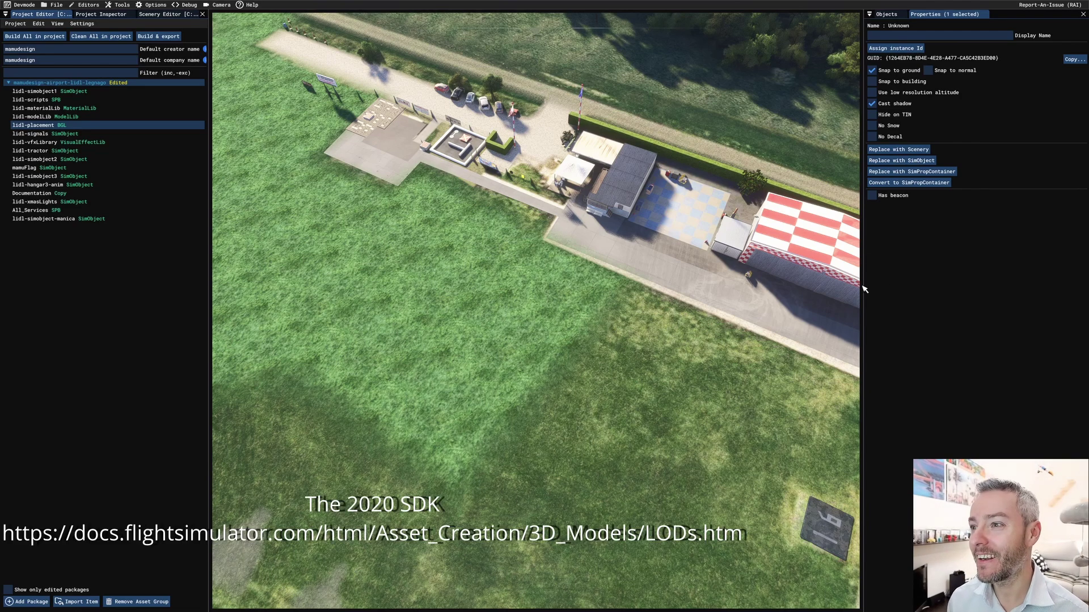
pyautogui.moveTo(765, 264); pyautogui.dragTo(617, 539, button='middle')
pyautogui.moveTo(617, 539); pyautogui.dragTo(574, 431, button='right')
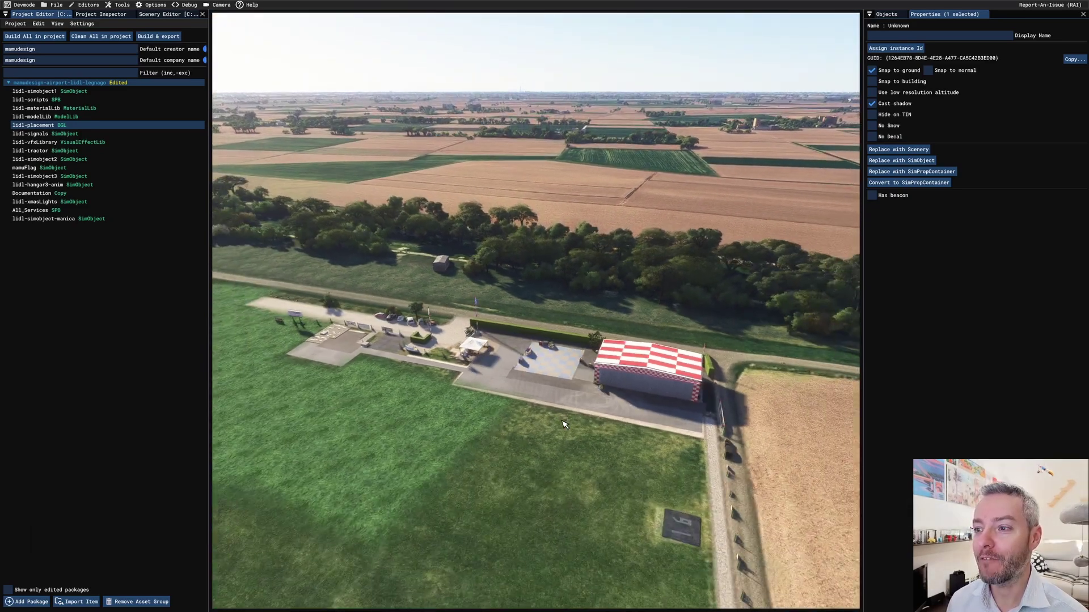
pyautogui.scroll(-5, 562, 422)
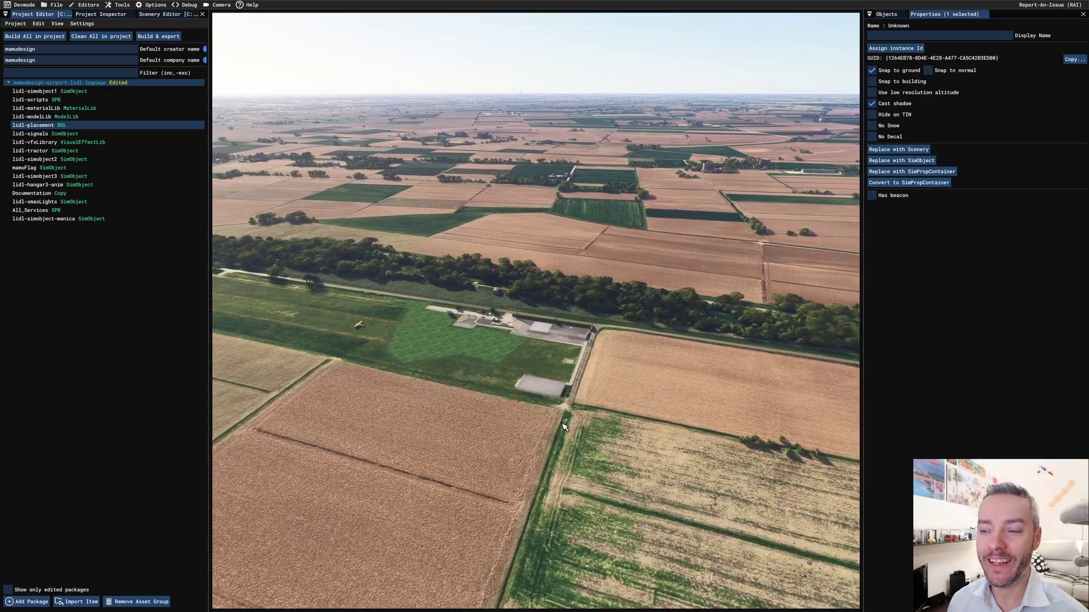
pyautogui.press('w')
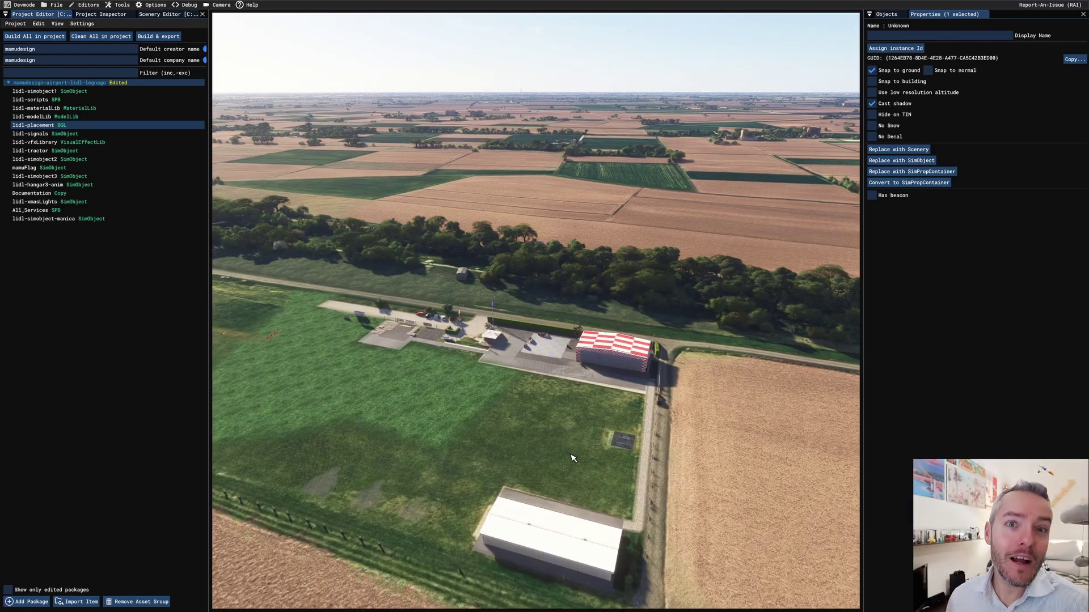
pyautogui.press('w')
pyautogui.press('w')
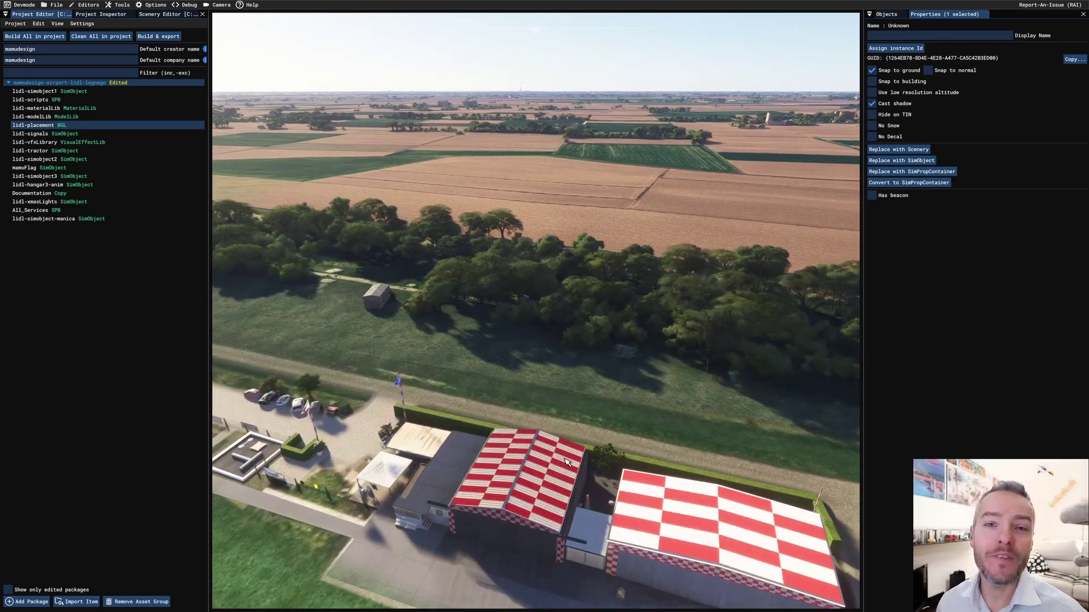
# Step: Examine the two red-and-white checkered hangars up close from several angles
pyautogui.moveTo(566, 462); pyautogui.dragTo(549, 301, button='right')
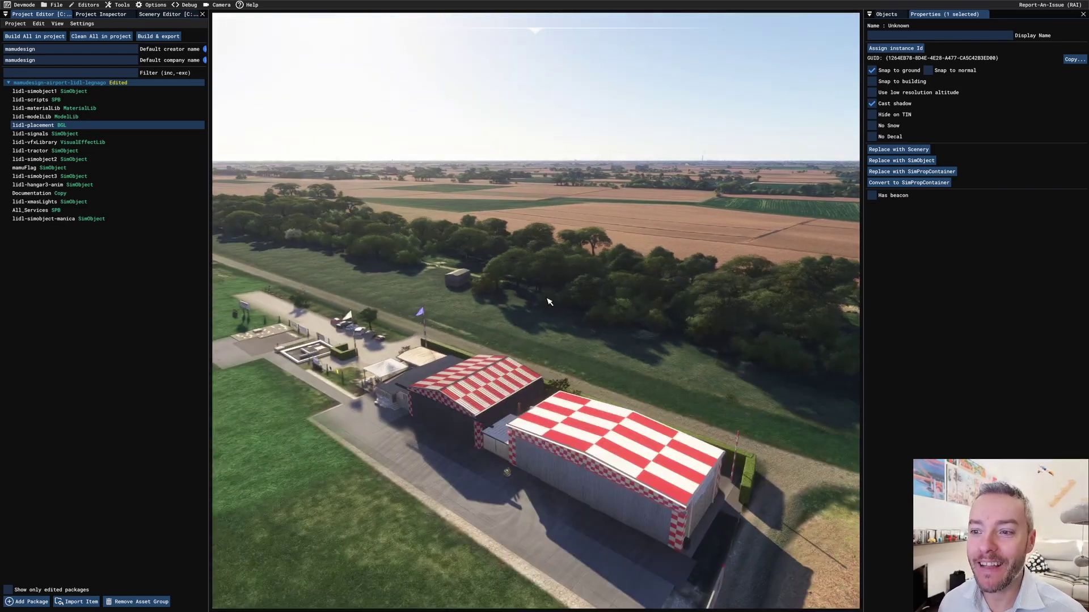
pyautogui.press('w')
pyautogui.moveTo(526, 431); pyautogui.dragTo(520, 376, button='right')
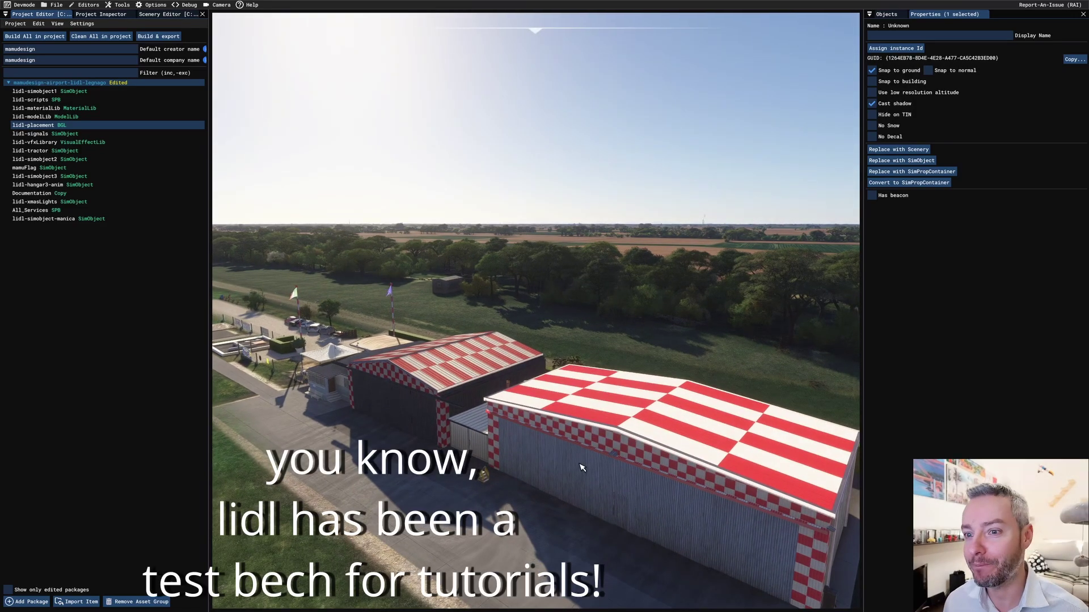
pyautogui.press('s')
pyautogui.moveTo(622, 328); pyautogui.dragTo(548, 410, button='right')
pyautogui.press('w')
pyautogui.moveTo(408, 372); pyautogui.dragTo(509, 356, button='right')
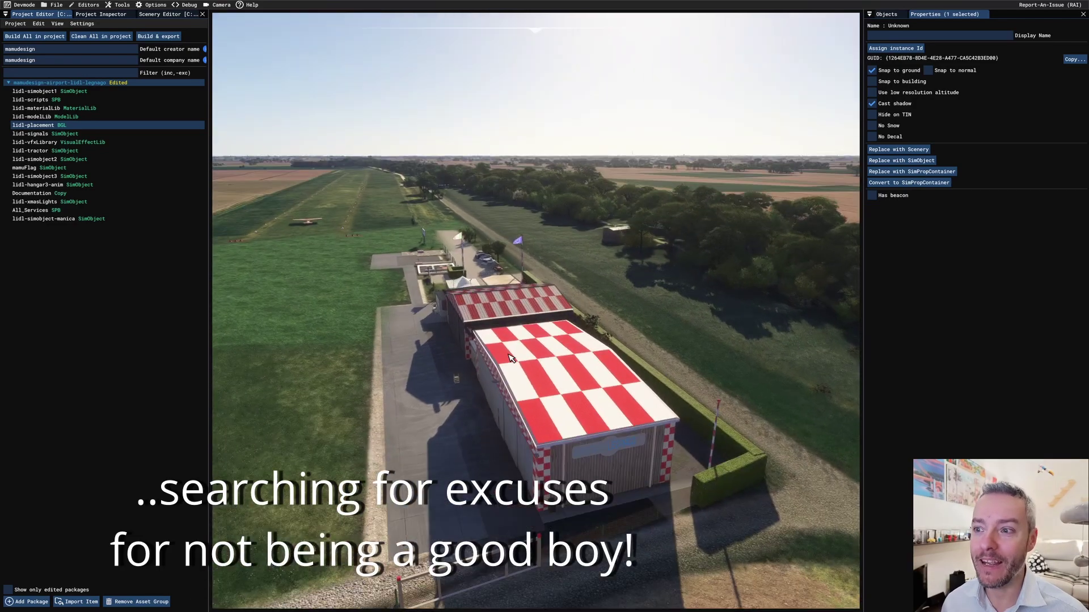
# Step: Turn on model LOD debugging and filter the displayed models by the model name lidl
pyautogui.click(187, 5)
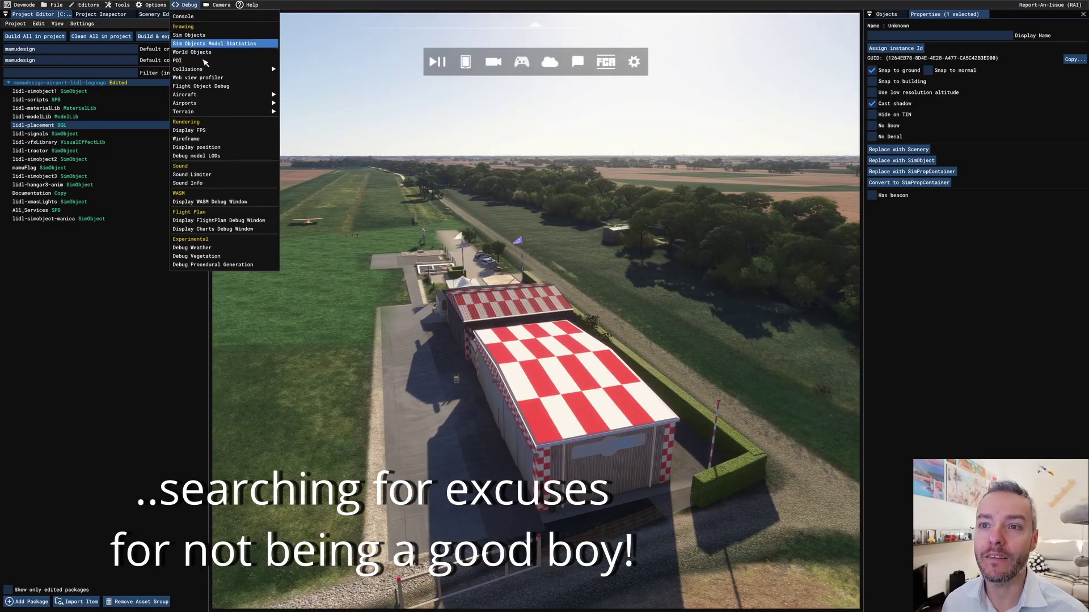
pyautogui.click(219, 156)
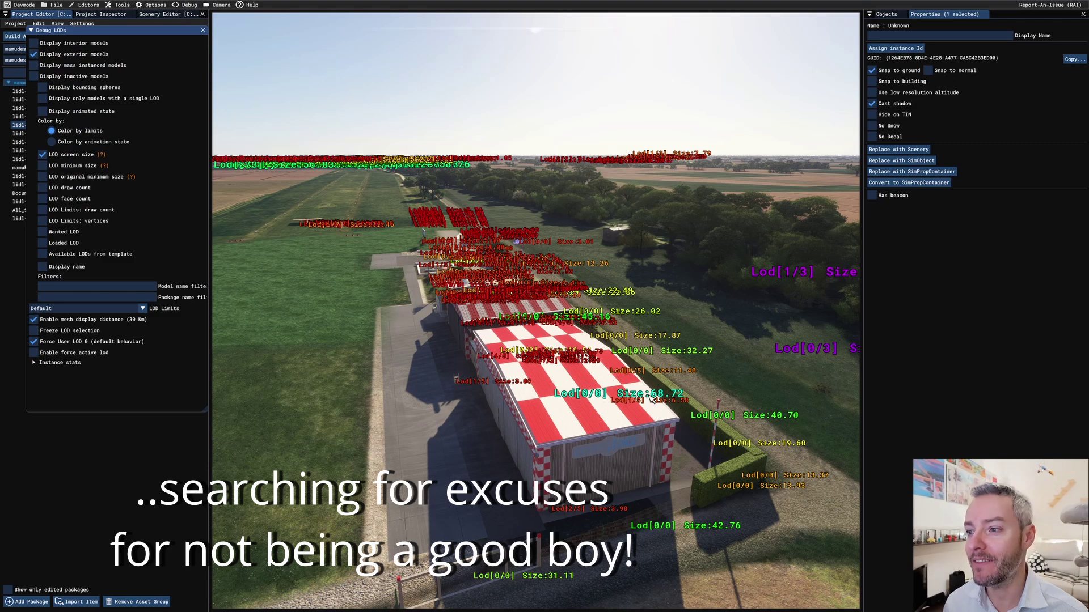
pyautogui.click(126, 289)
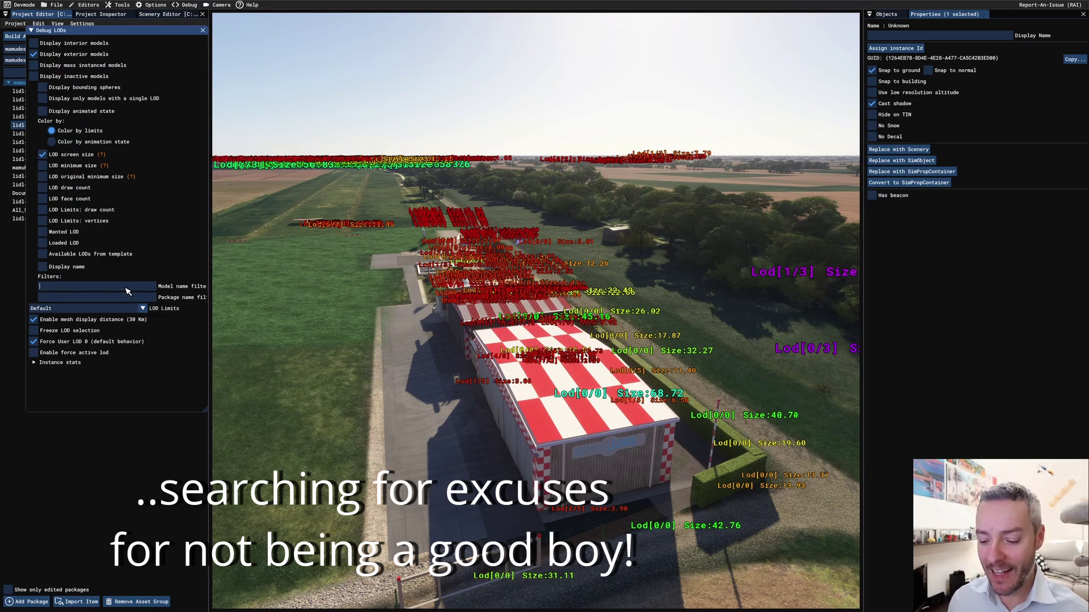
pyautogui.write('lidl')
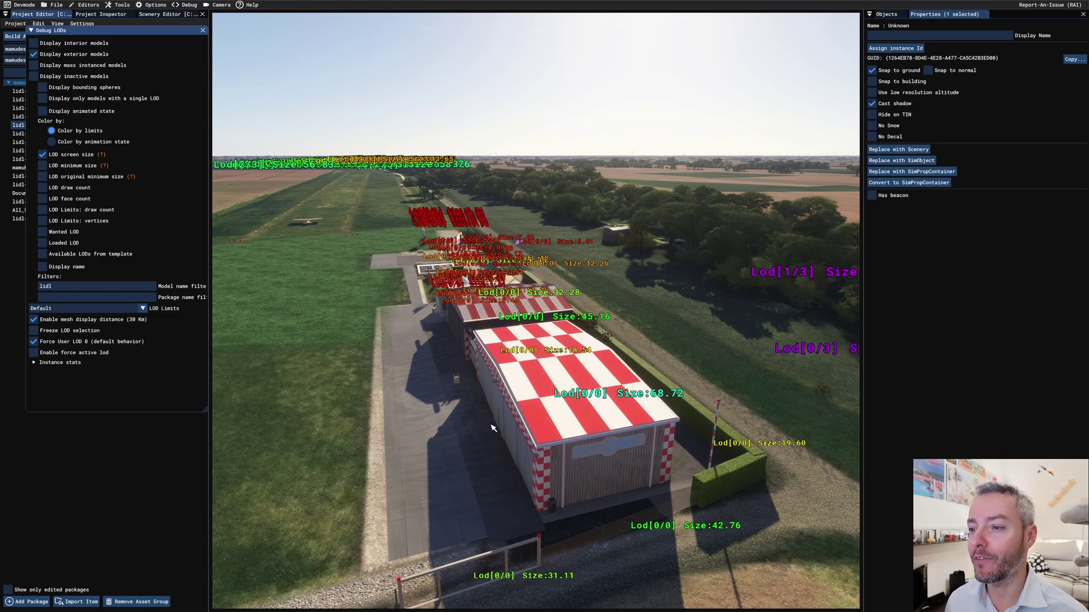
# Step: Examine the LOD levels and screen sizes of the lidl models along the runway, near the parked aircraft and around the hangars
pyautogui.moveTo(396, 240); pyautogui.dragTo(430, 295, button='middle')
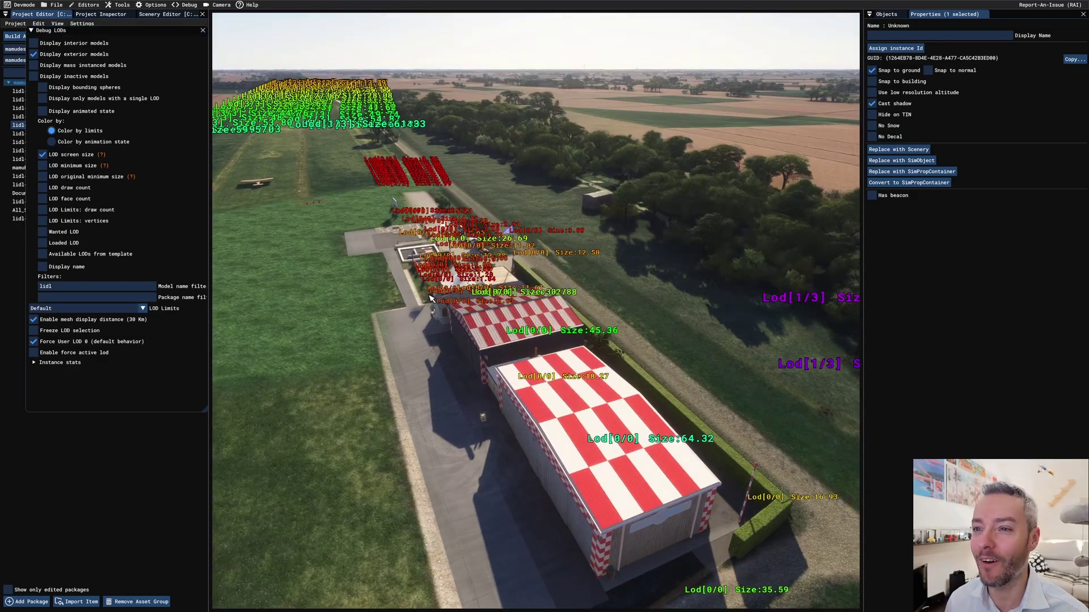
pyautogui.press('w')
pyautogui.press('a')
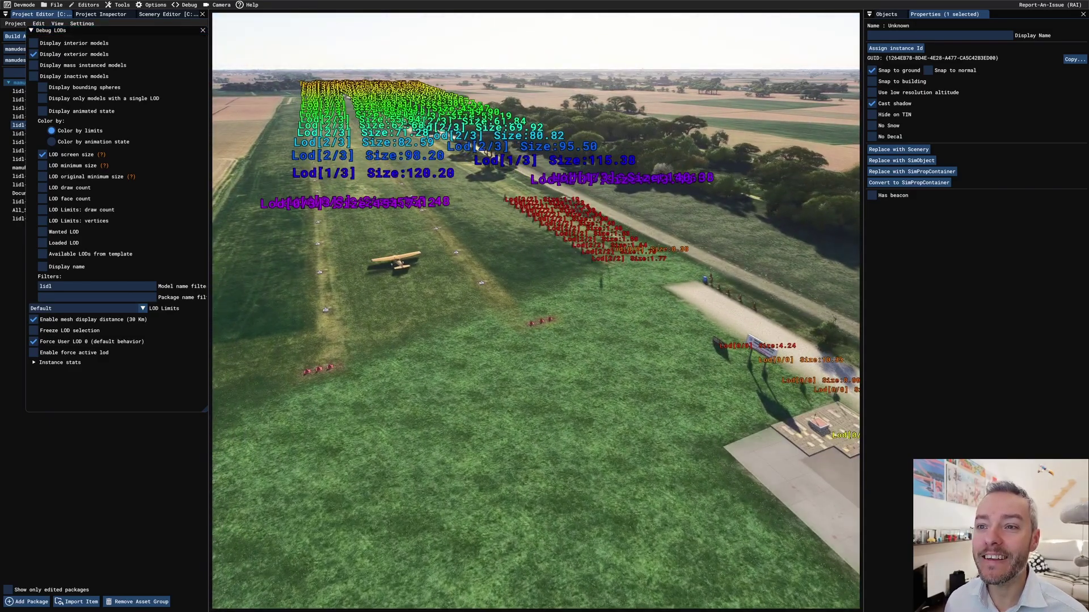
pyautogui.press('w')
pyautogui.moveTo(445, 295); pyautogui.dragTo(487, 378, button='right')
pyautogui.press('w')
pyautogui.press('a')
pyautogui.press('w')
pyautogui.press('s')
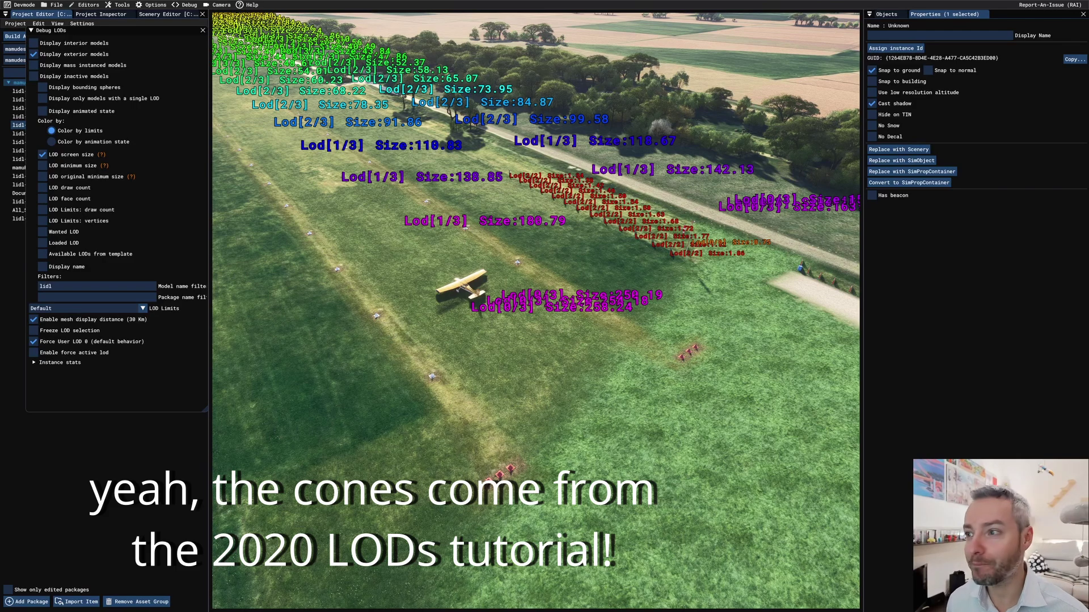
pyautogui.press('s')
pyautogui.press('d')
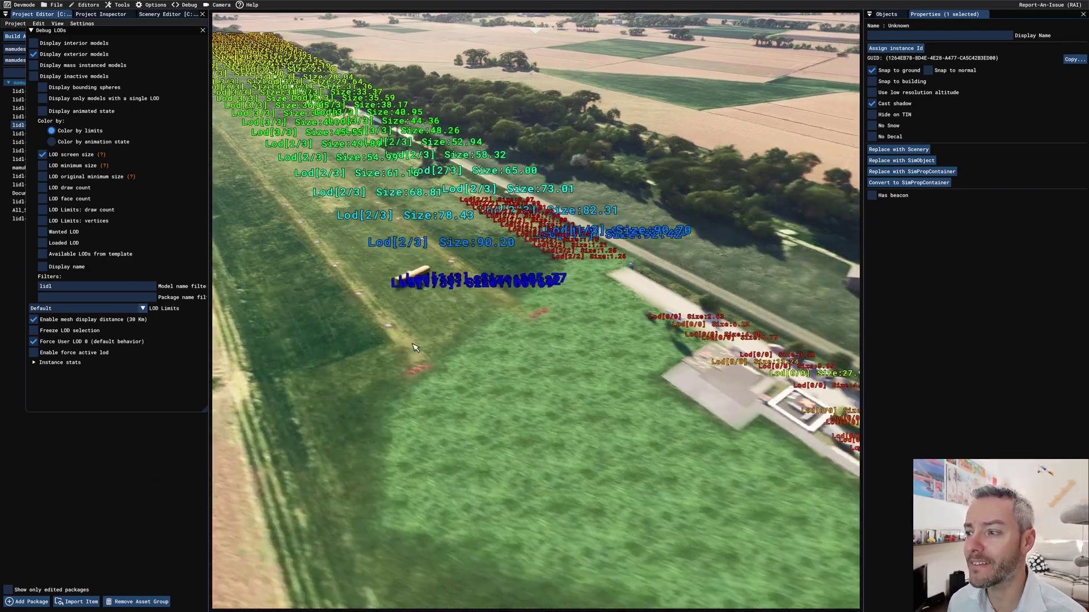
pyautogui.moveTo(724, 418); pyautogui.dragTo(789, 341, button='right')
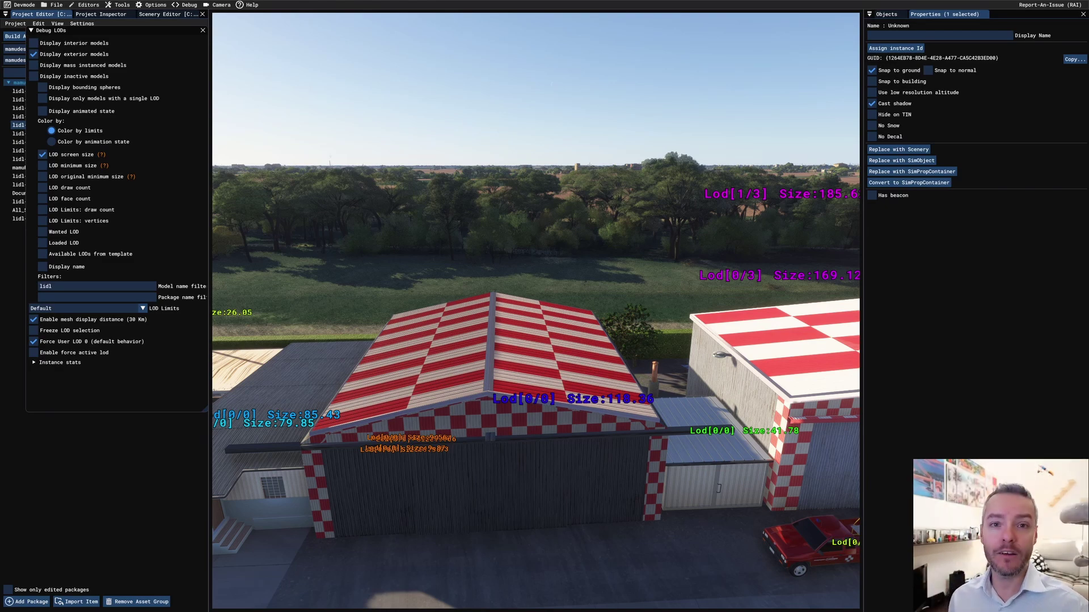
# Step: Back away from the checkered hangars and compare their LOD screen sizes and visibility at growing distance
pyautogui.scroll(-3, 459, 346)
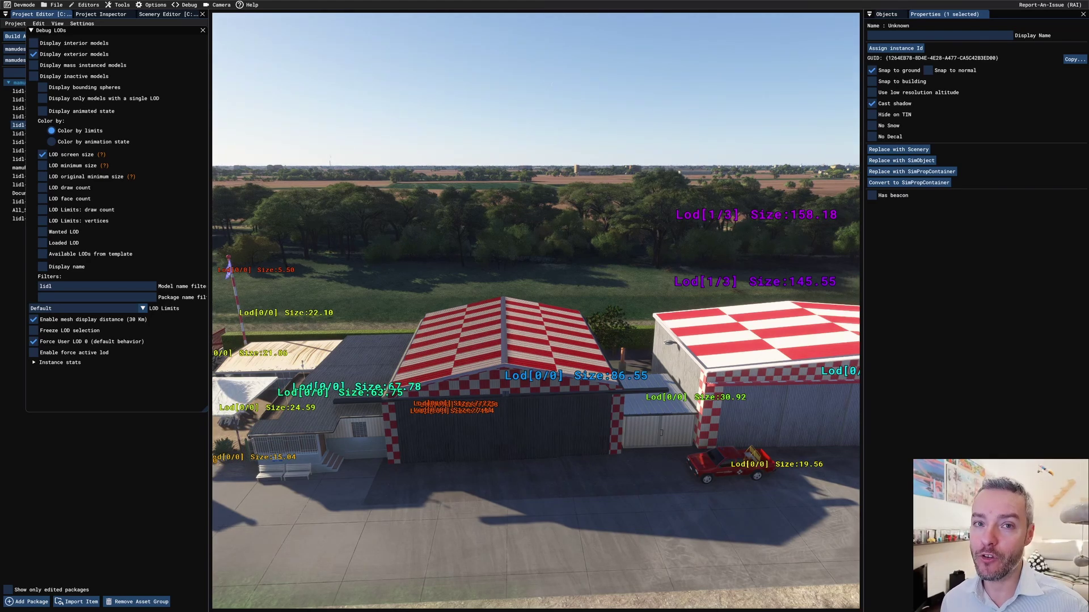
pyautogui.scroll(-3, 625, 309)
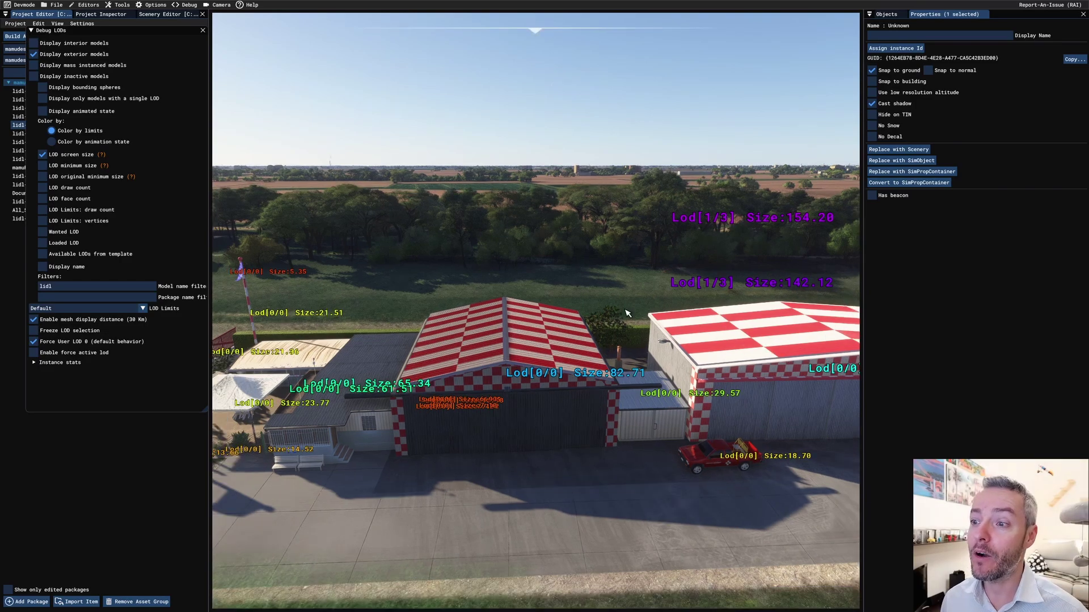
pyautogui.scroll(-2, 625, 313)
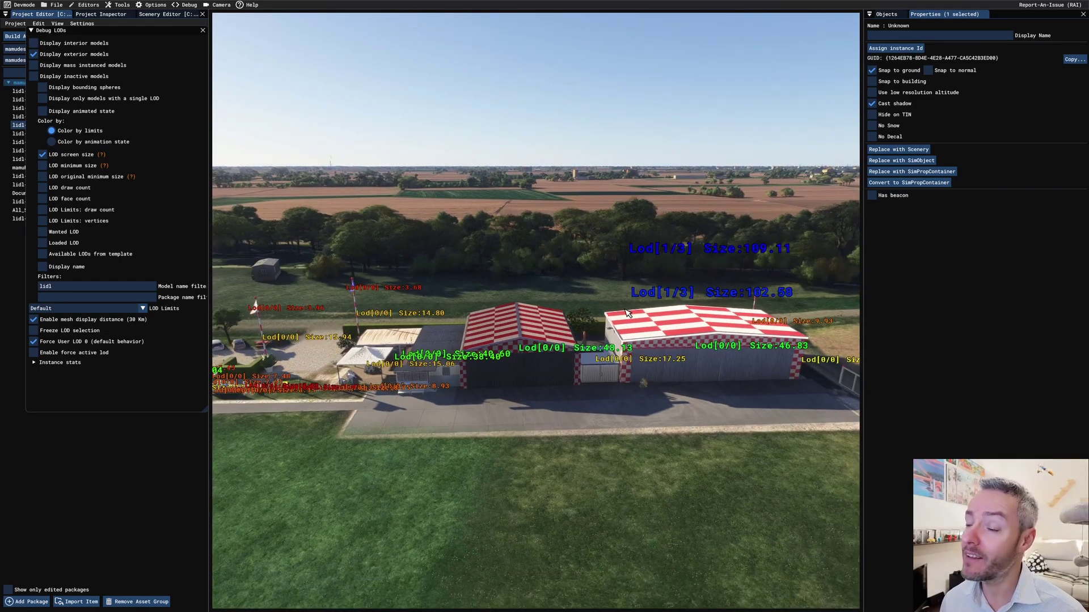
pyautogui.scroll(-4, 626, 313)
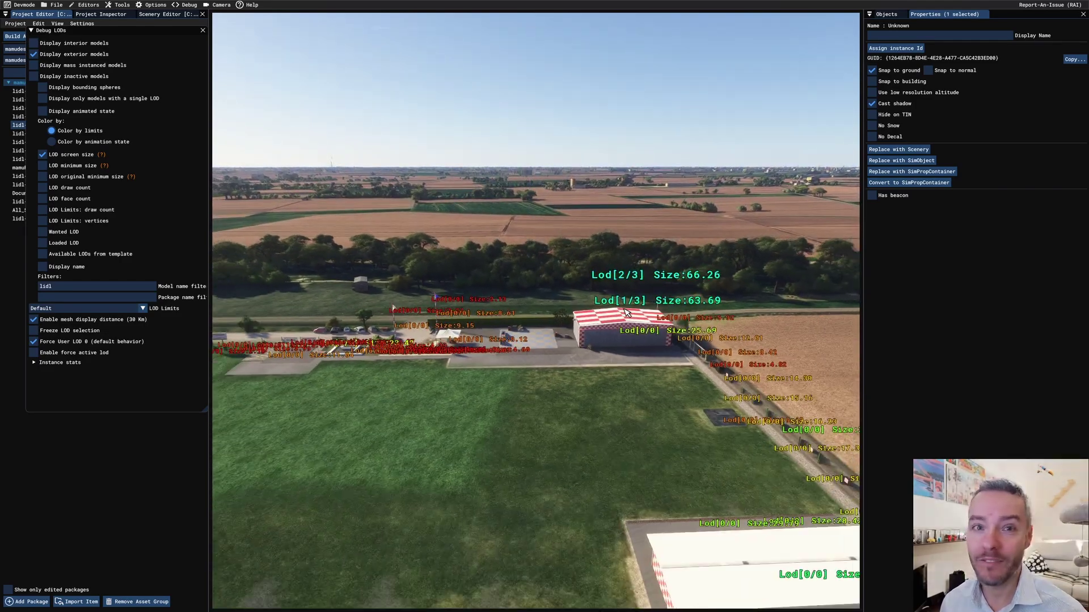
pyautogui.scroll(-1, 626, 313)
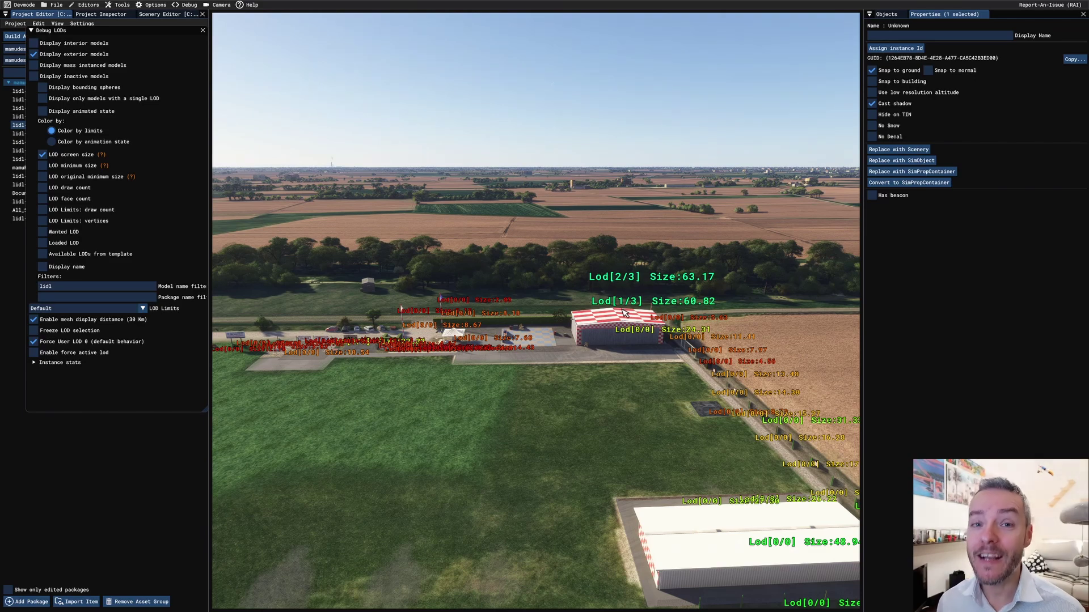